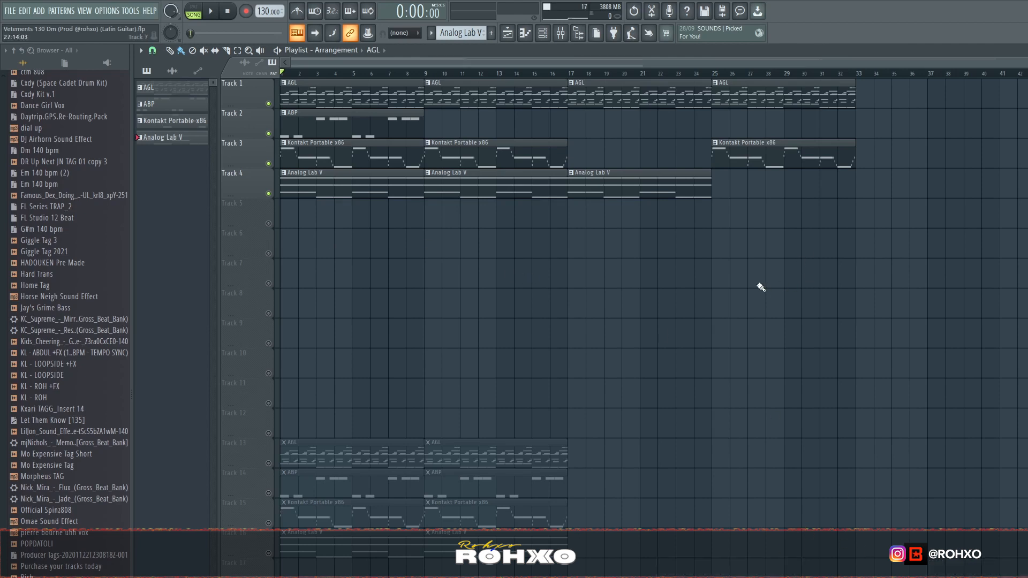
- Play the arrangement from the start to hear the opening eight bars, then stop playback
scroll(755, 287, up, 2)
key(space)
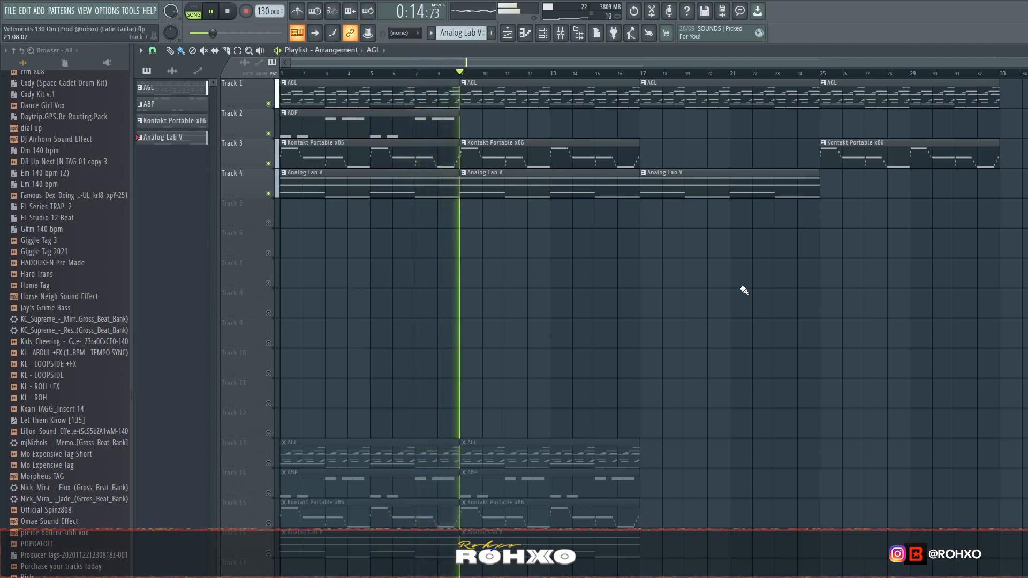
key(space)
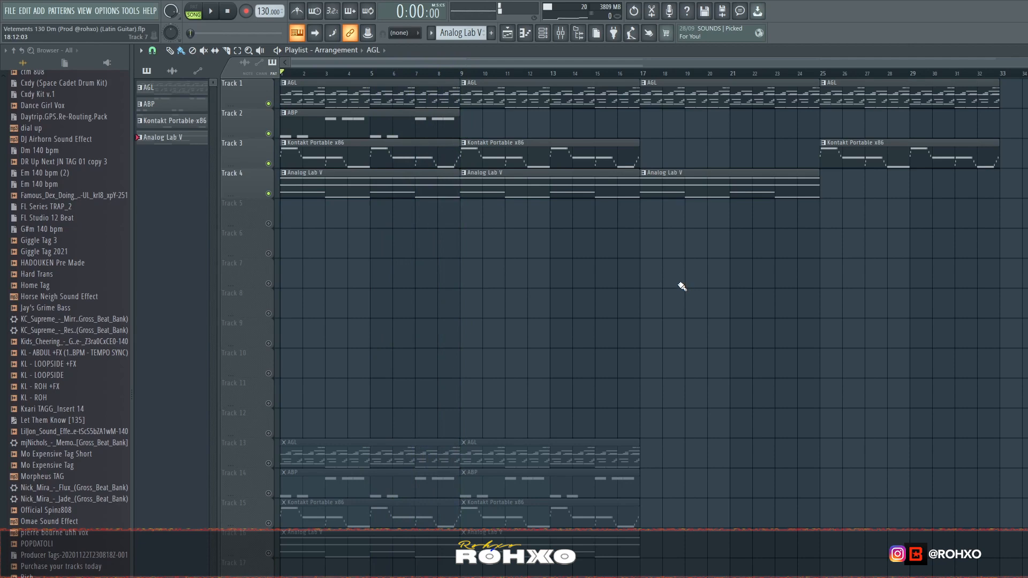
- Open the AGL pattern's notes and inspect its Ample Guitar Luthier instrument, then return to the notes
double_click(354, 87)
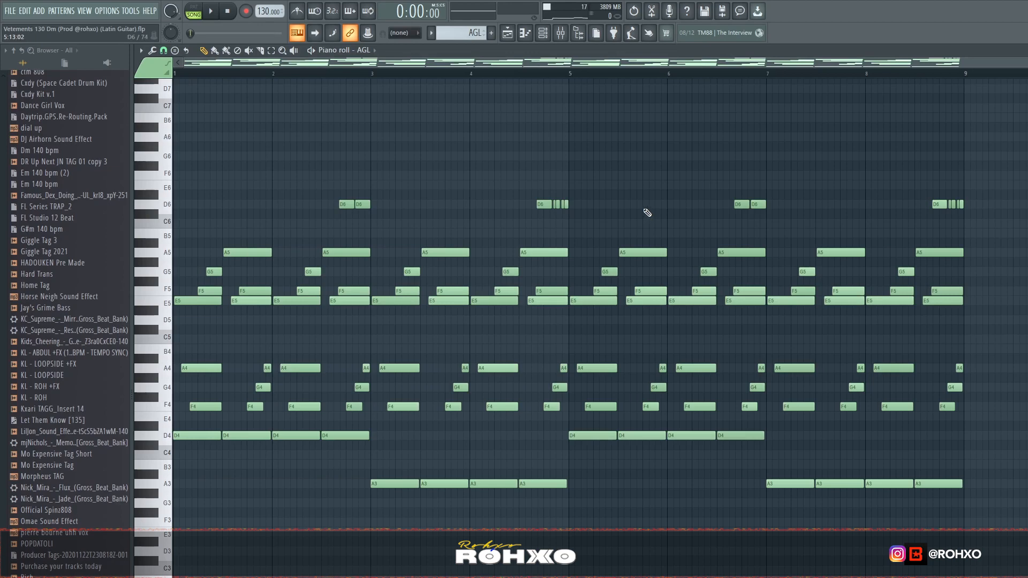
key(F6)
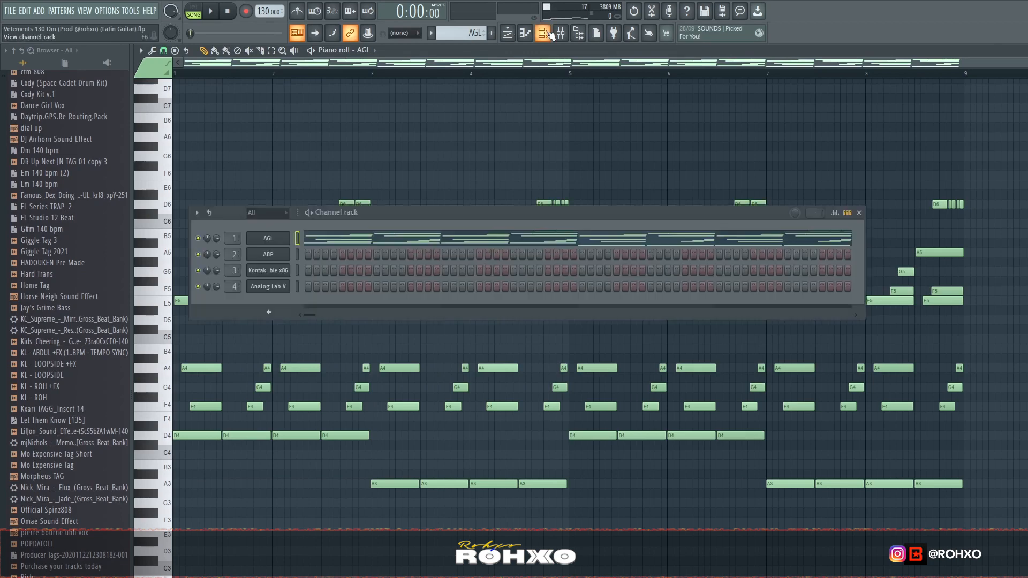
click(267, 238)
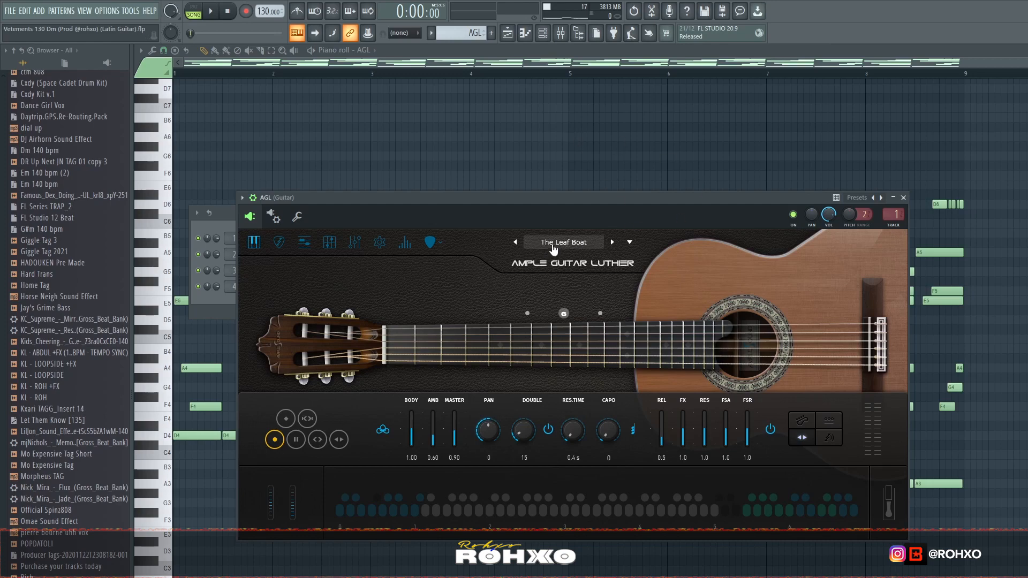
right_click(601, 118)
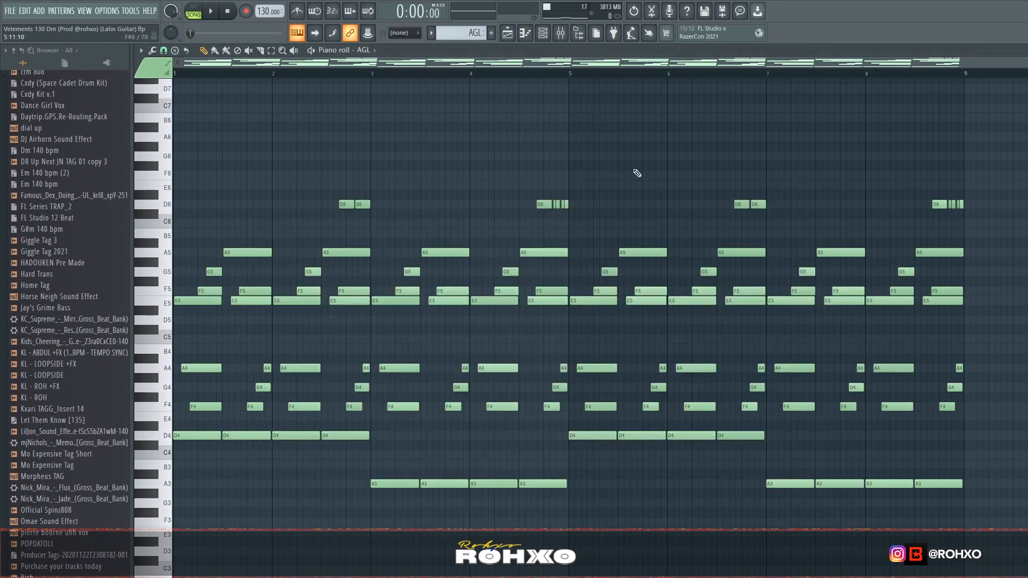
- Listen to the AGL guitar pattern and examine the note layout of its opening bars up close
key(space)
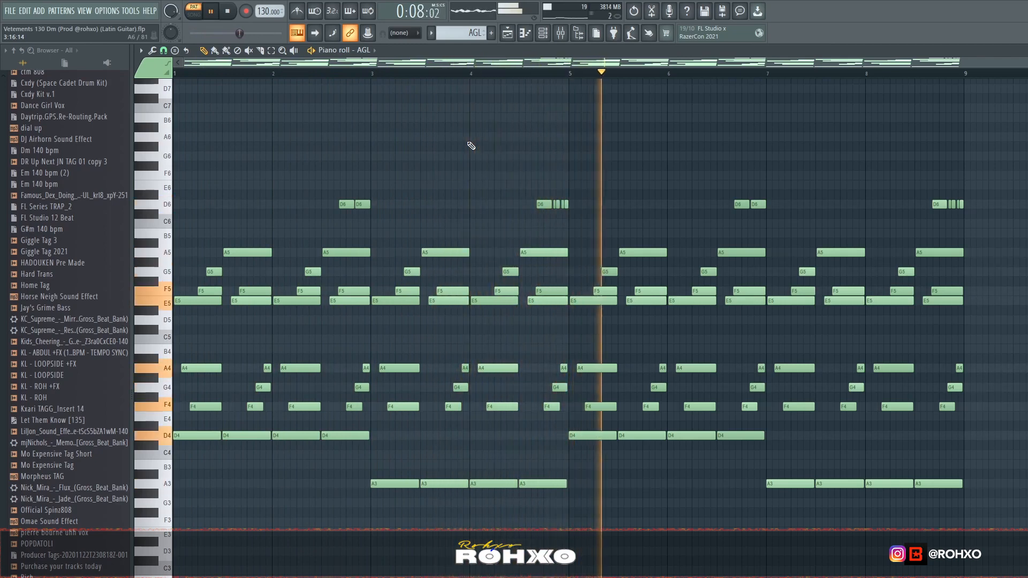
key(space)
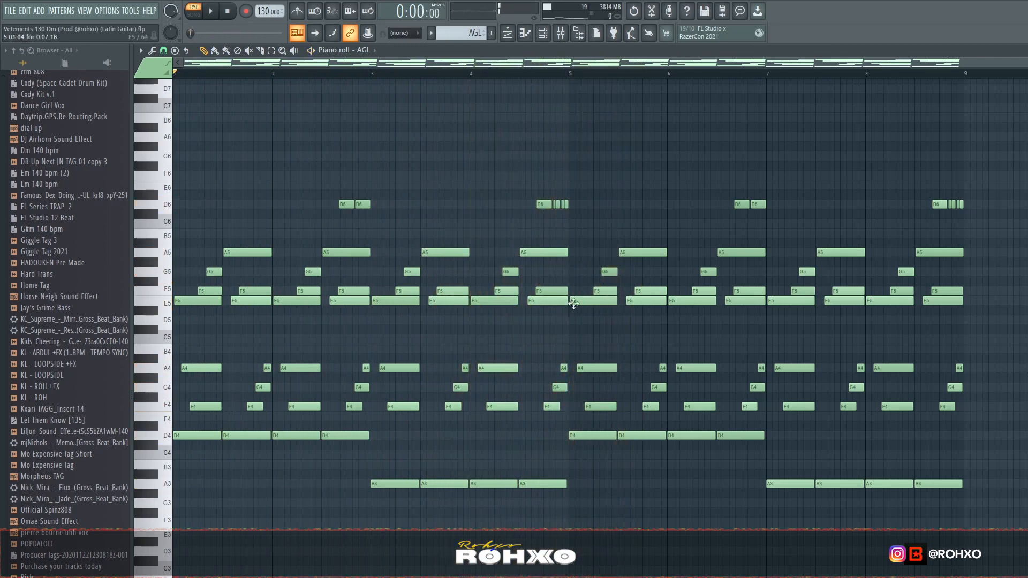
scroll(155, 380, up, 3)
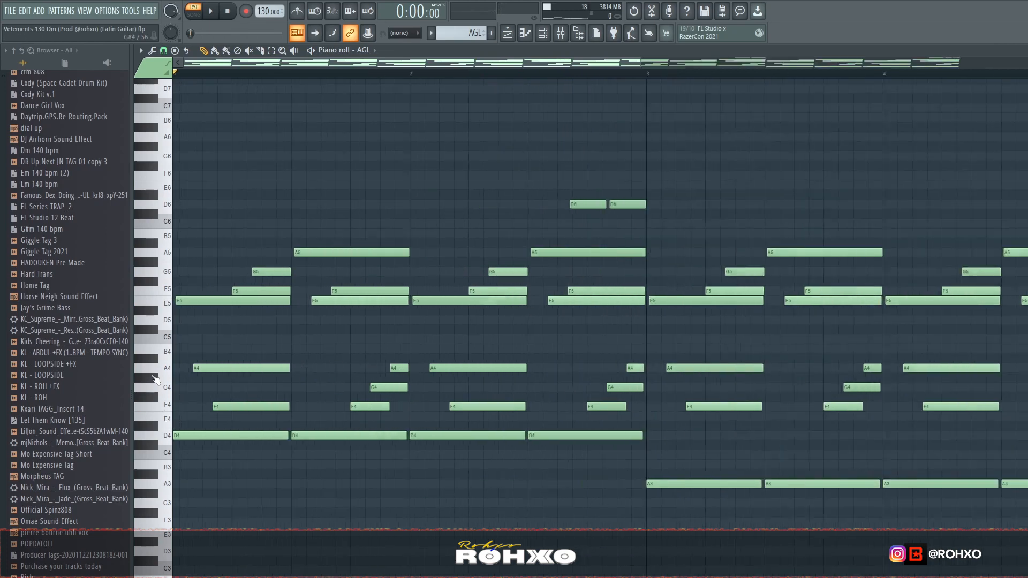
scroll(155, 380, up, 2)
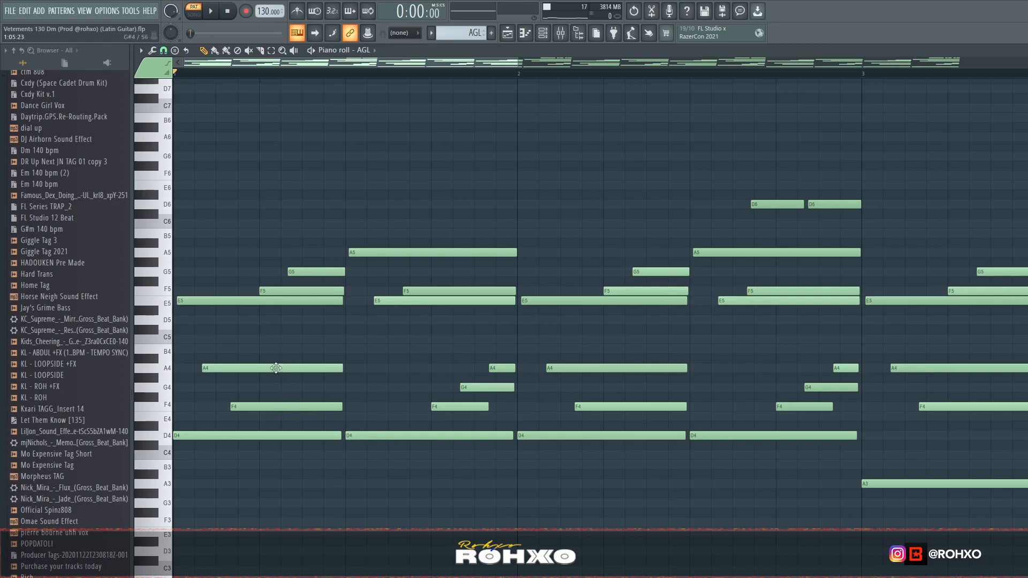
scroll(777, 436, down, 3)
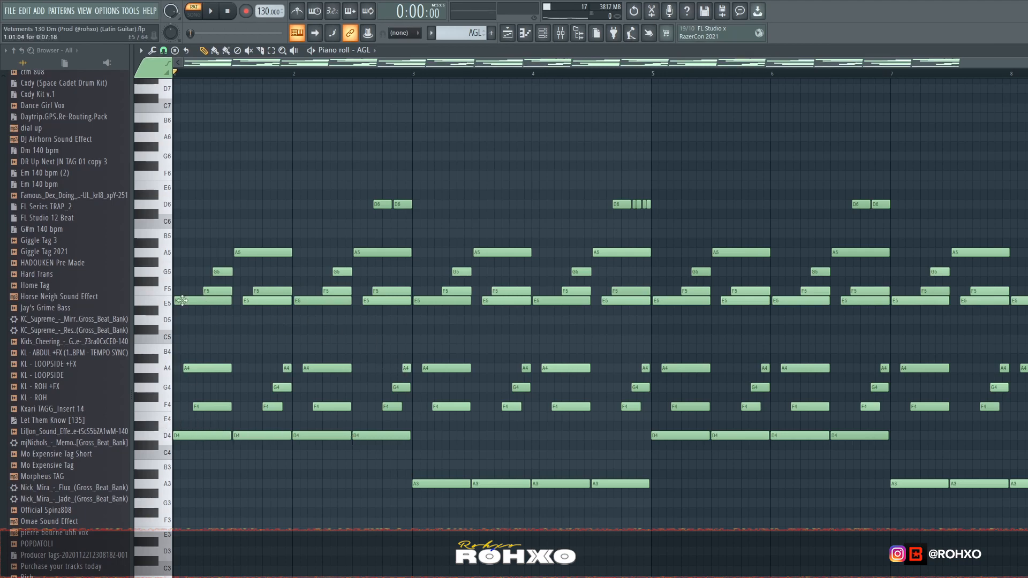
- Try the first E5 note an octave lower at E4, audition the opening, and restore the note to E5
drag(196, 324, 193, 289)
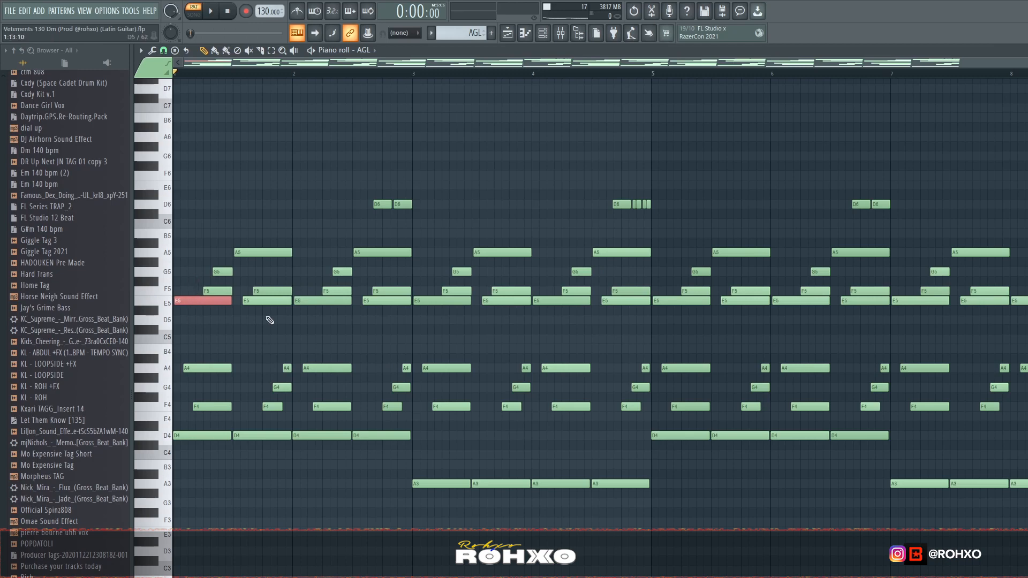
key(ctrl+Down)
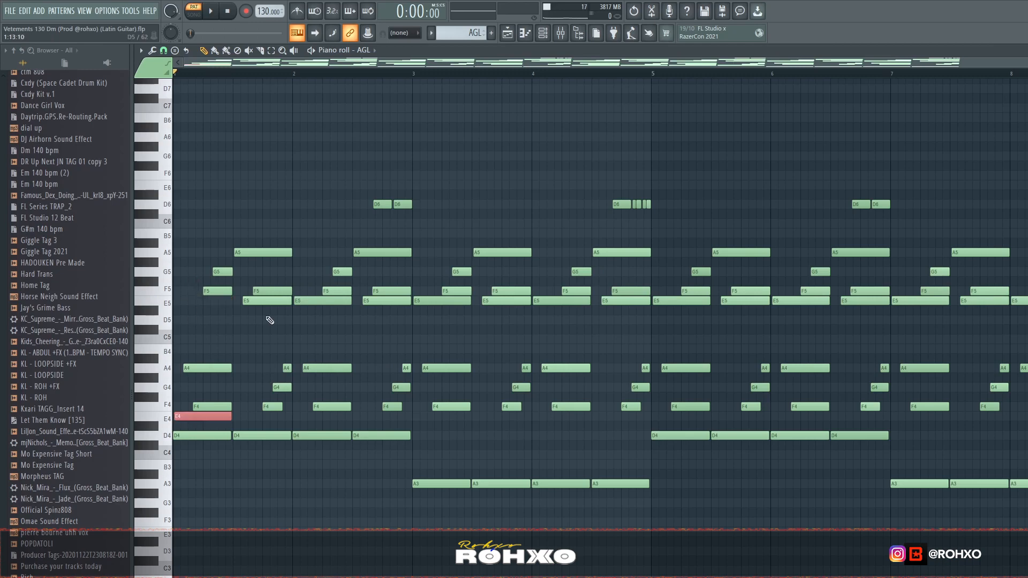
key(ctrl+Up)
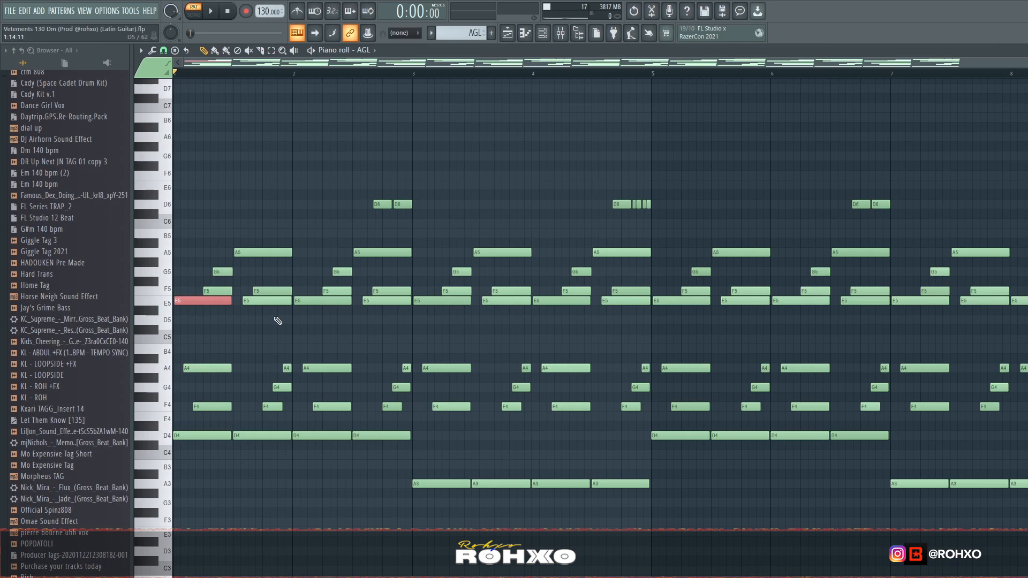
key(ctrl+Down)
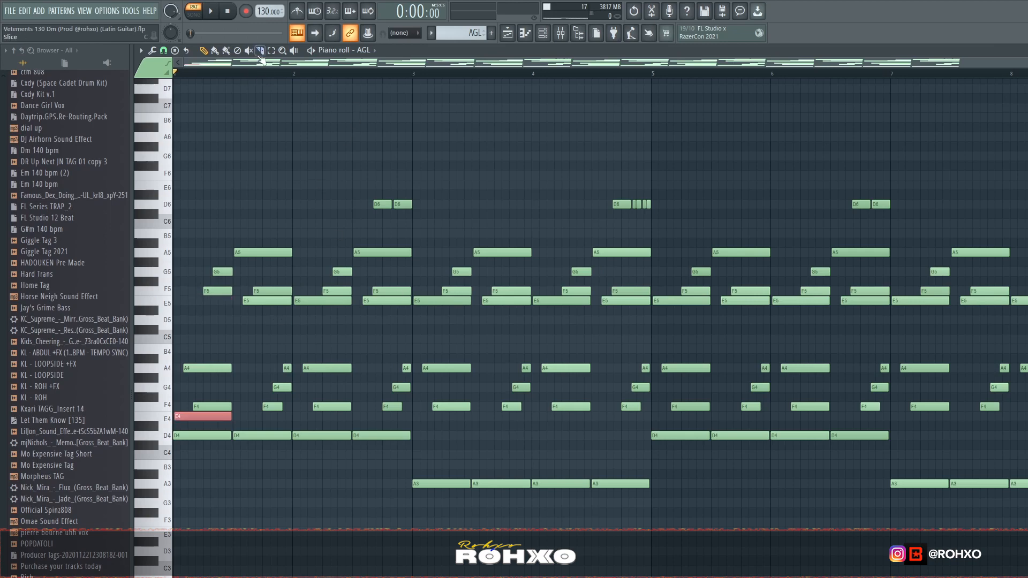
alt+right_click(181, 284)
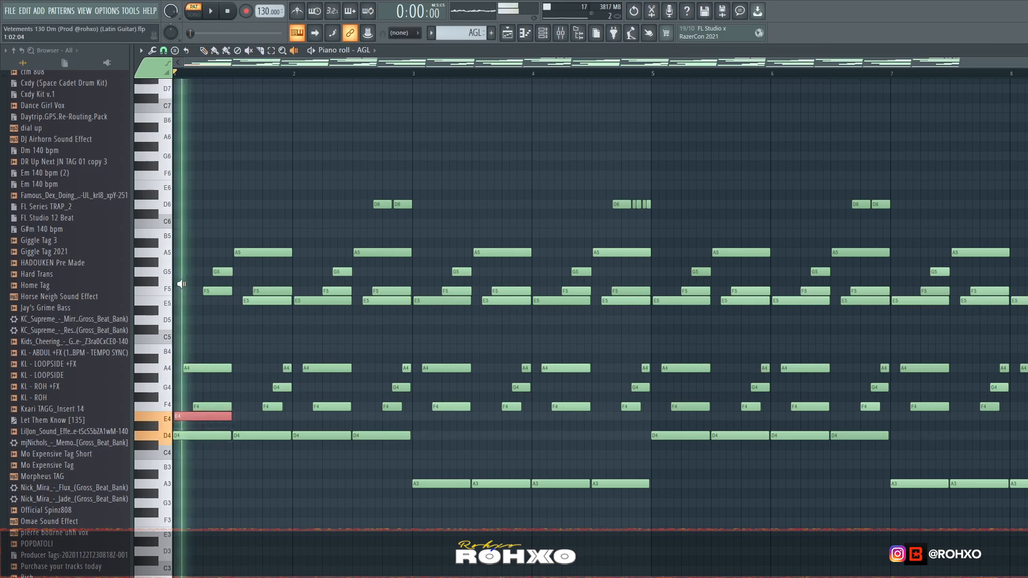
click(215, 51)
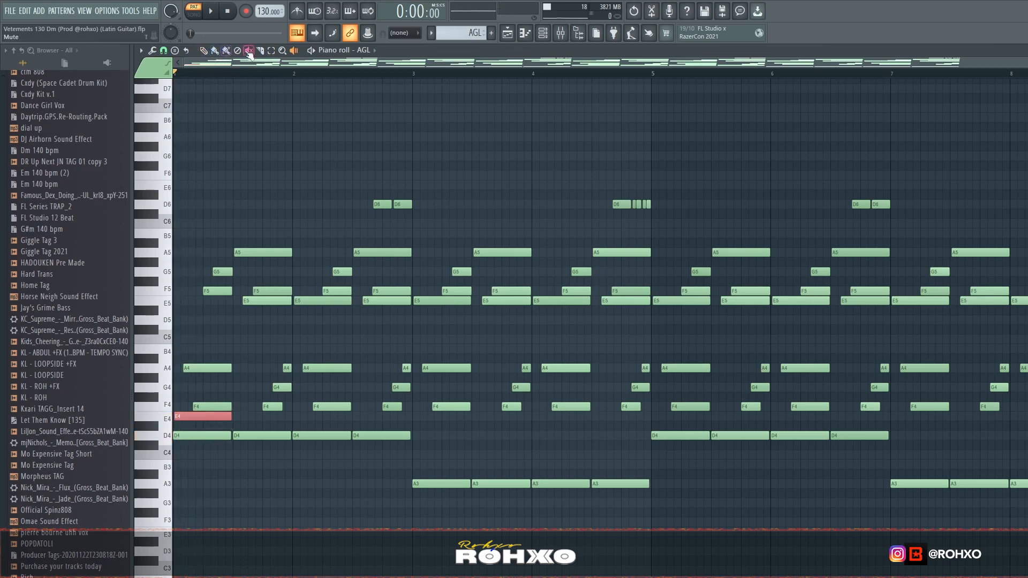
click(227, 51)
click(204, 50)
key(ctrl+Up)
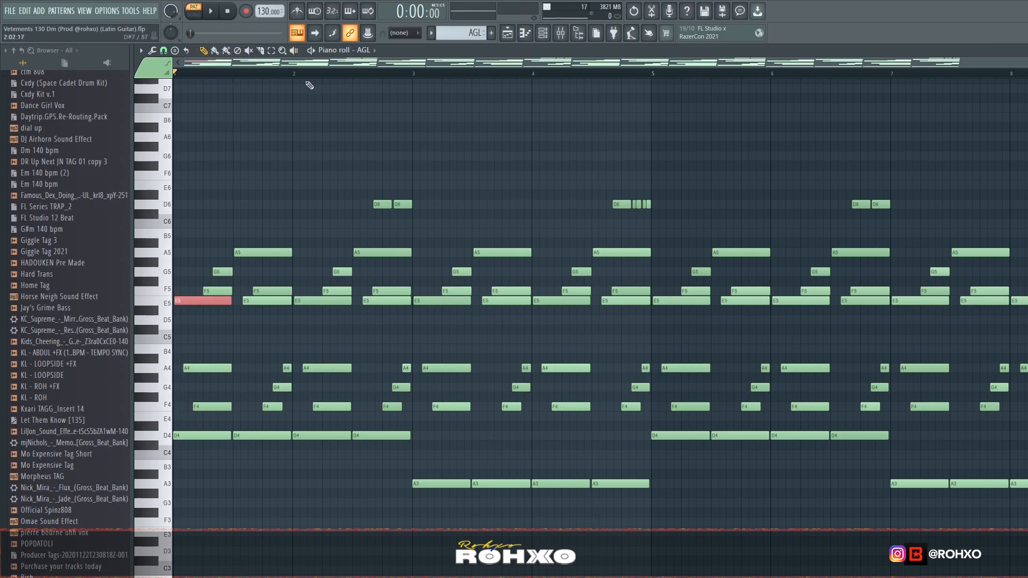
- Audition the opening notes with the first note at E5, and play the pattern from the start
click(293, 51)
click(179, 264)
click(203, 49)
key(space)
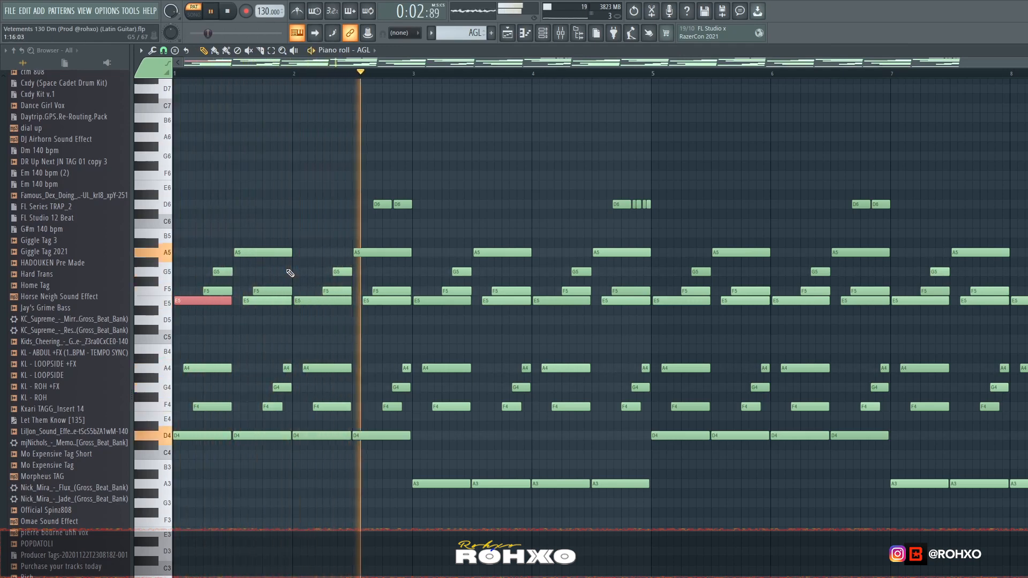
key(space)
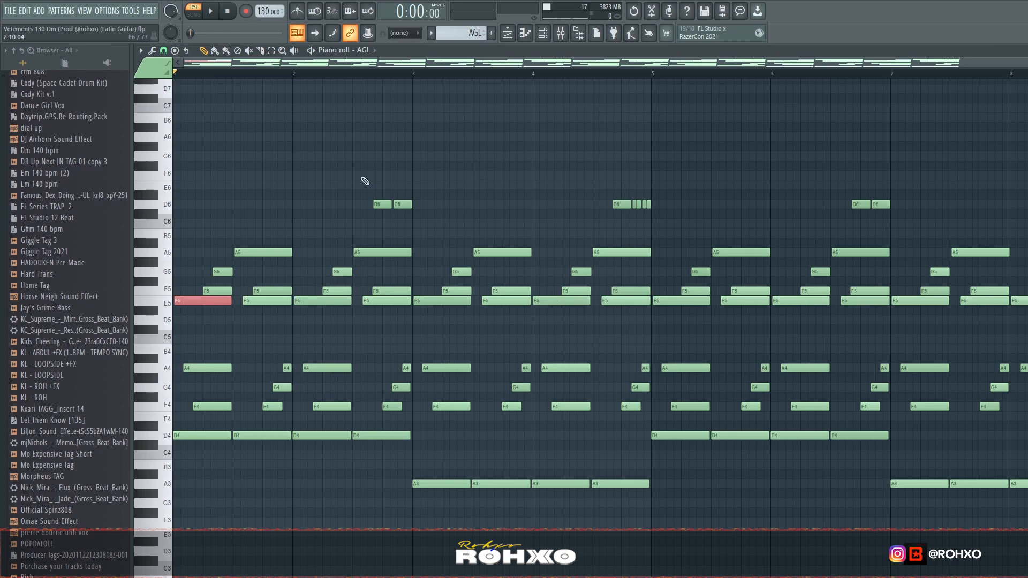
- Play the D6 accents from the middle of bar 2 and the D6 roll at the end of bar 4
click(353, 71)
key(space)
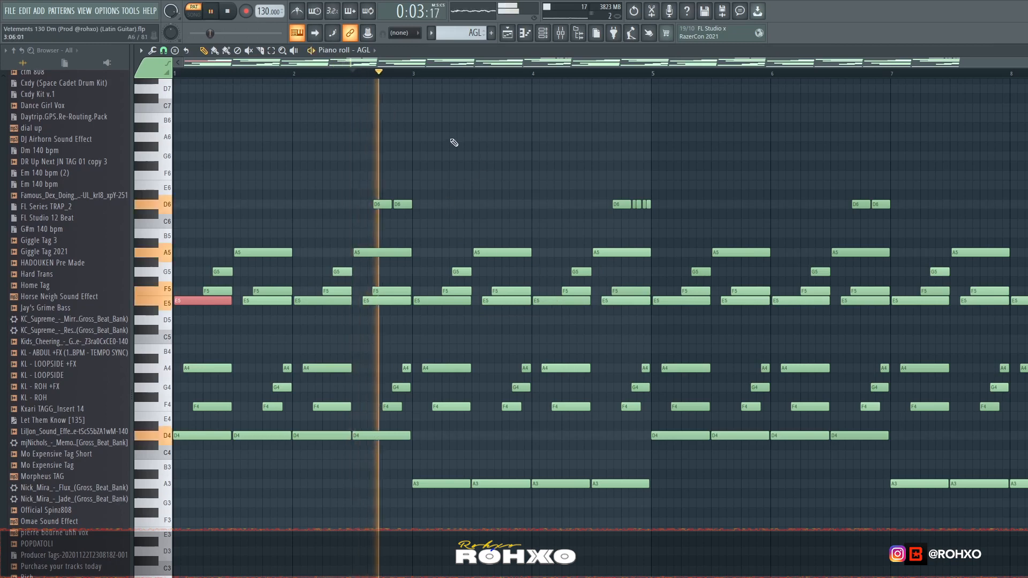
key(space)
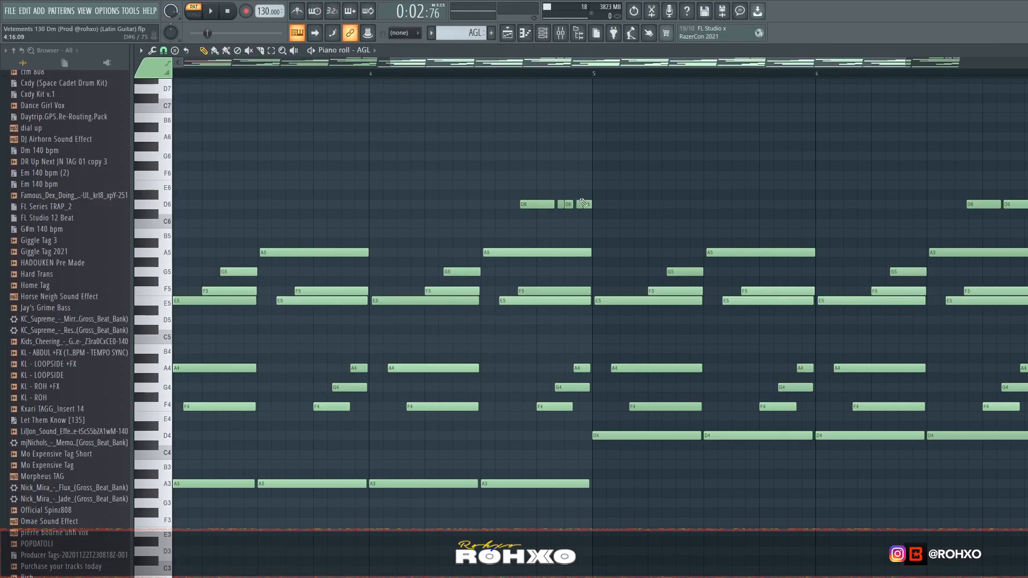
click(426, 74)
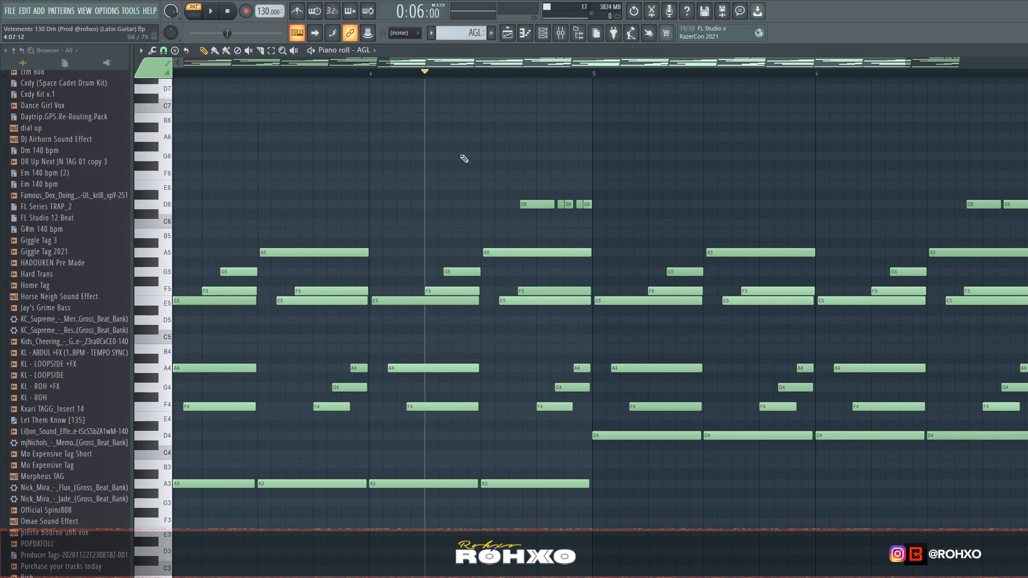
key(space)
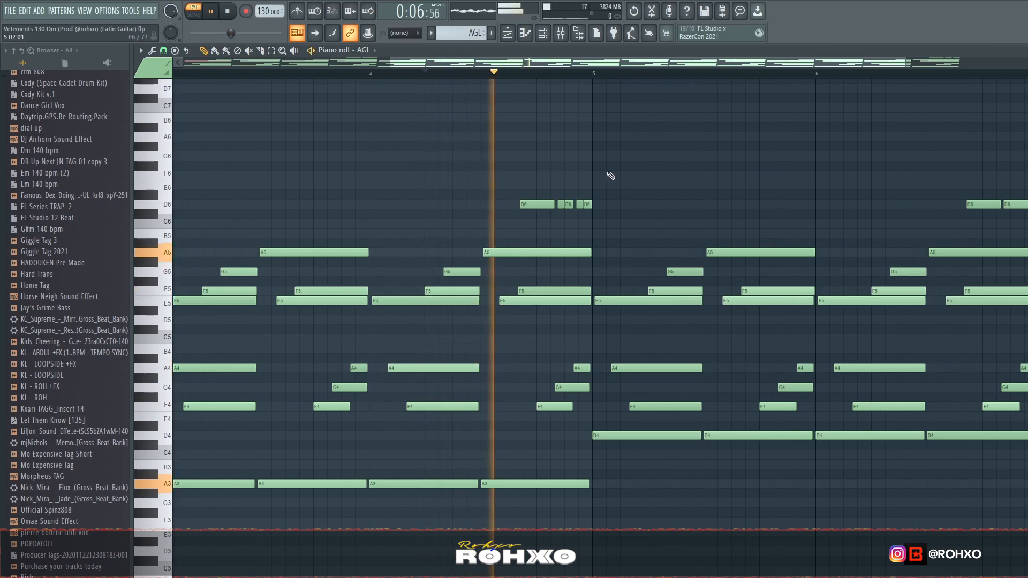
key(space)
- Set the piano roll's snap to 1/6 beat
click(163, 50)
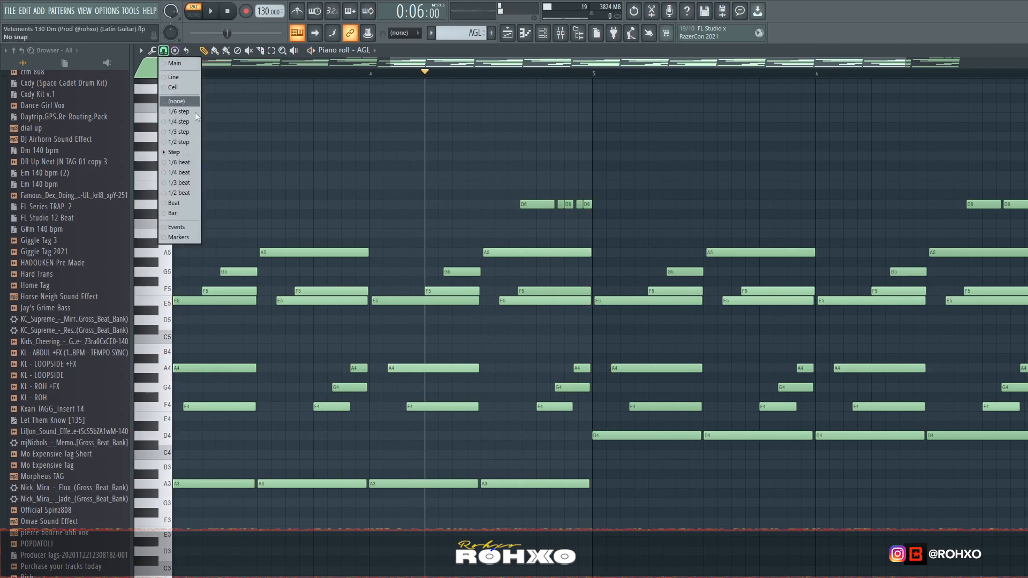
click(188, 163)
scroll(571, 177, up, 3)
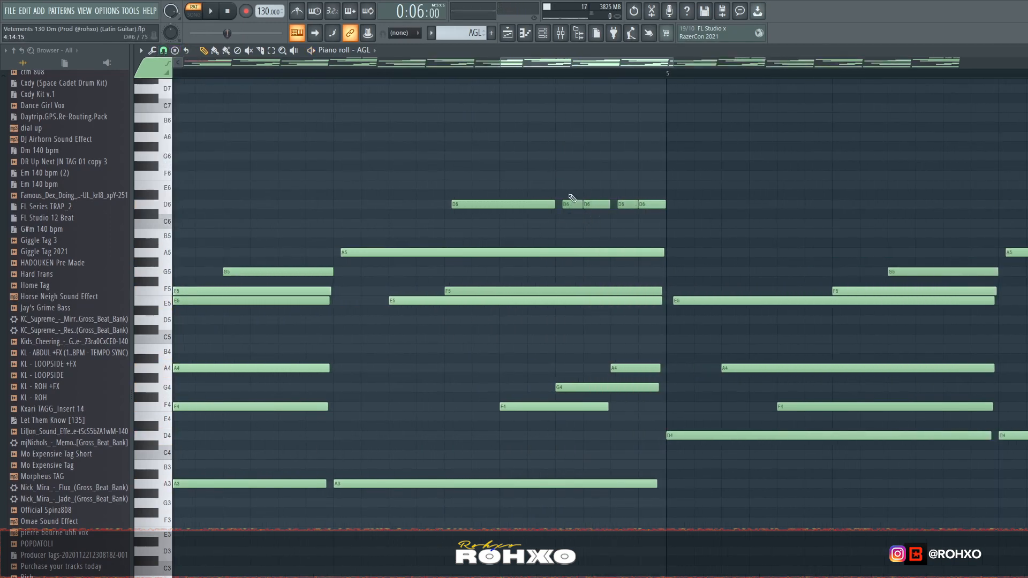
- Place four short C6 notes at 1/6-beat spacing beneath the D6 roll in bar 4, and delete them
click(557, 224)
click(585, 223)
click(612, 224)
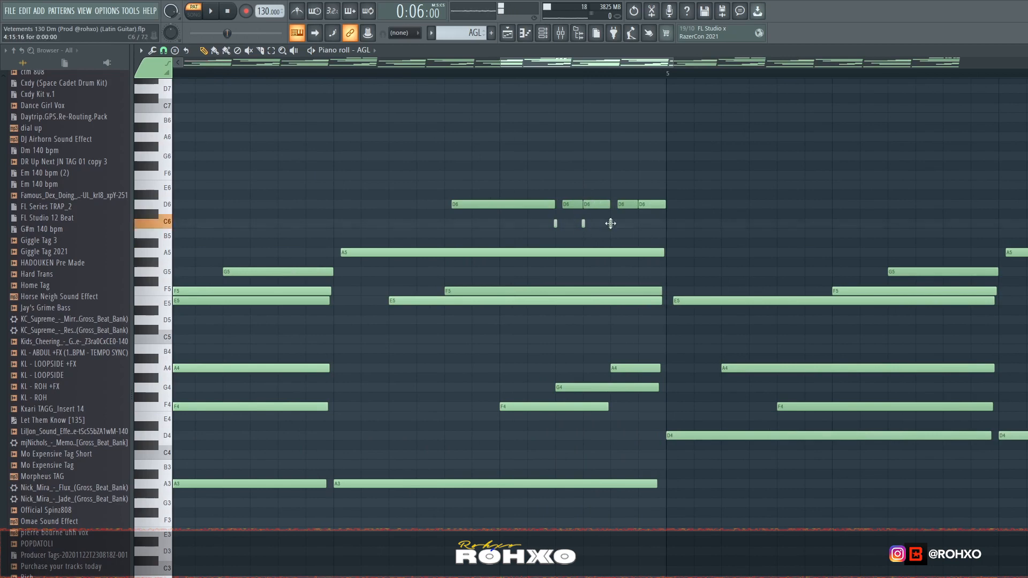
click(640, 223)
right_click(639, 224)
right_click(611, 223)
right_click(583, 223)
right_click(556, 223)
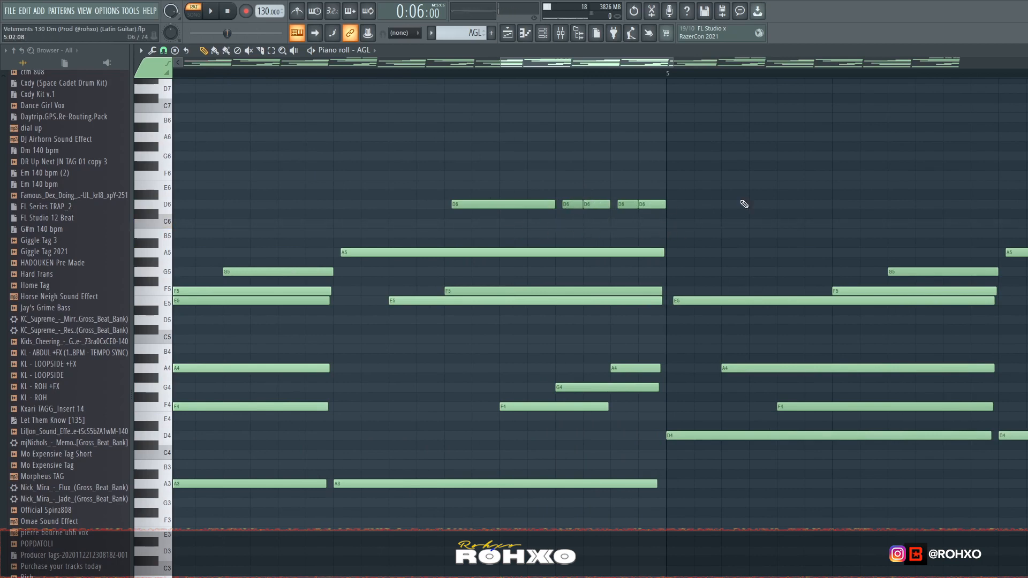
- Select the four short D6 roll notes at the end of bar 4
drag(720, 238, 552, 172)
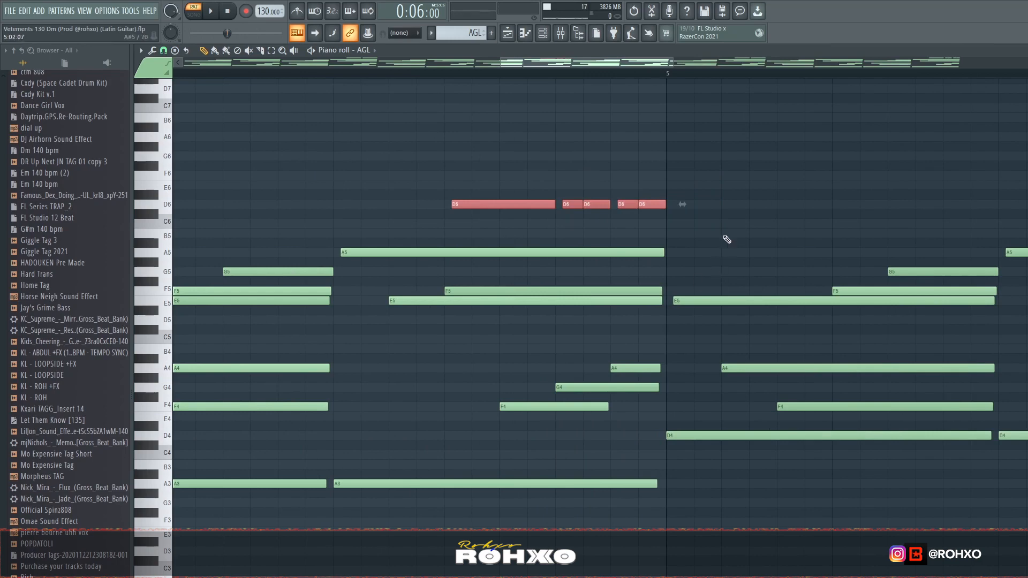
drag(715, 230, 560, 172)
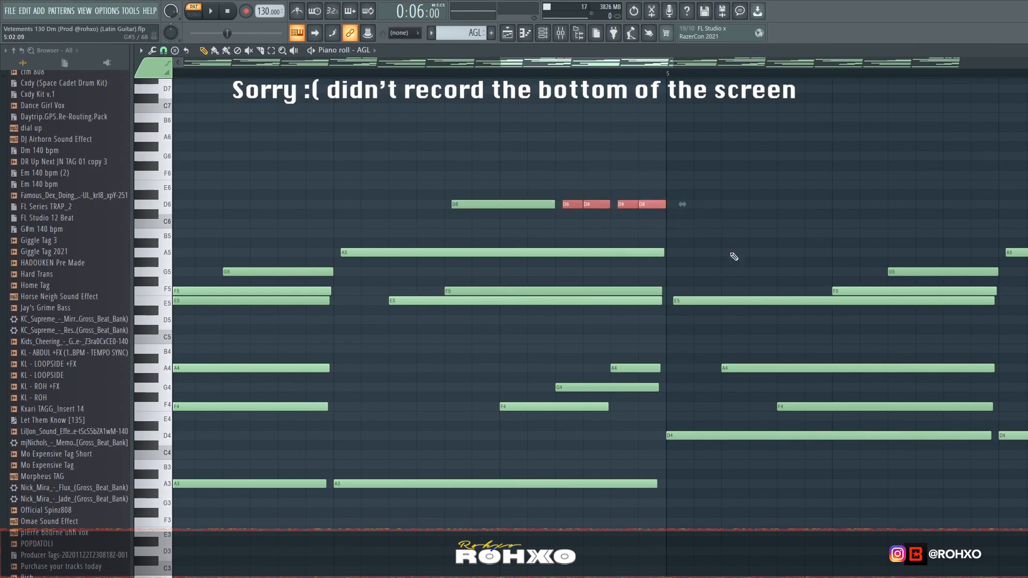
- Place four short C6 notes at 1/6-beat spacing near the start of bar 5, and delete them
click(696, 223)
click(724, 223)
click(751, 222)
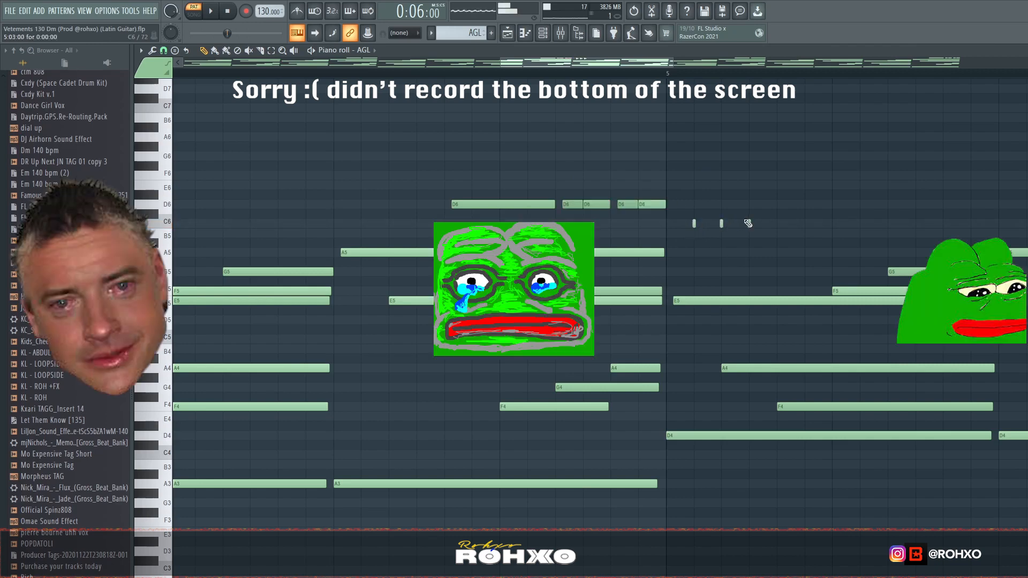
click(778, 223)
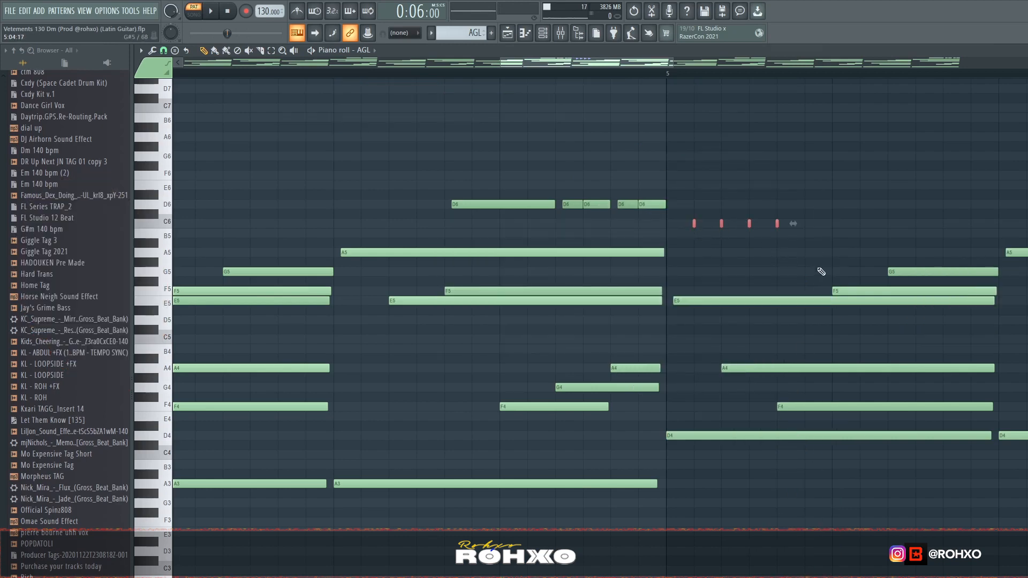
right_click(694, 223)
right_click(721, 224)
right_click(749, 224)
right_click(777, 223)
- Check the volume level randomization for the AGL guitar notes in the piano roll randomizer, and close it without applying
click(333, 77)
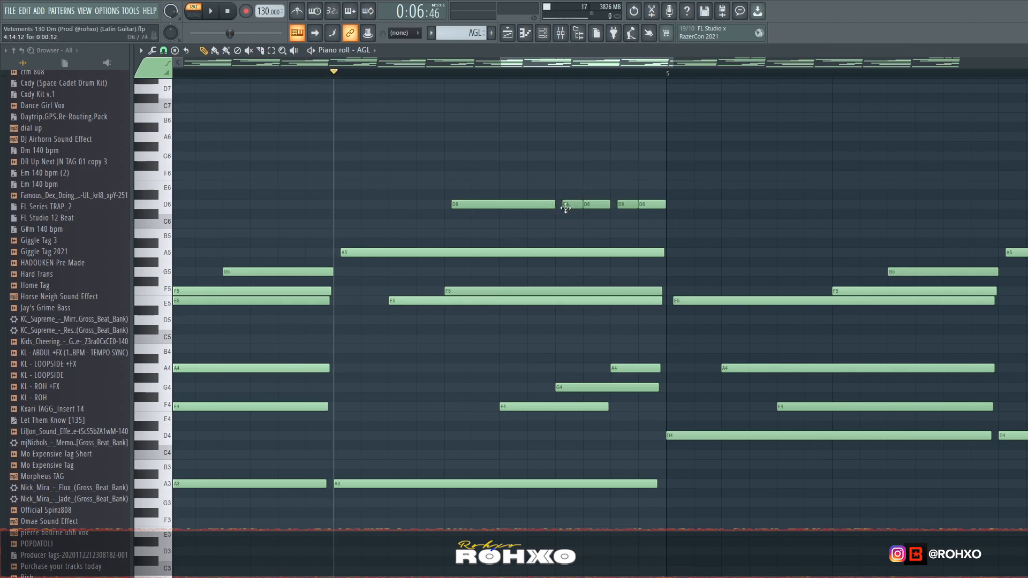
scroll(611, 242, down, 3)
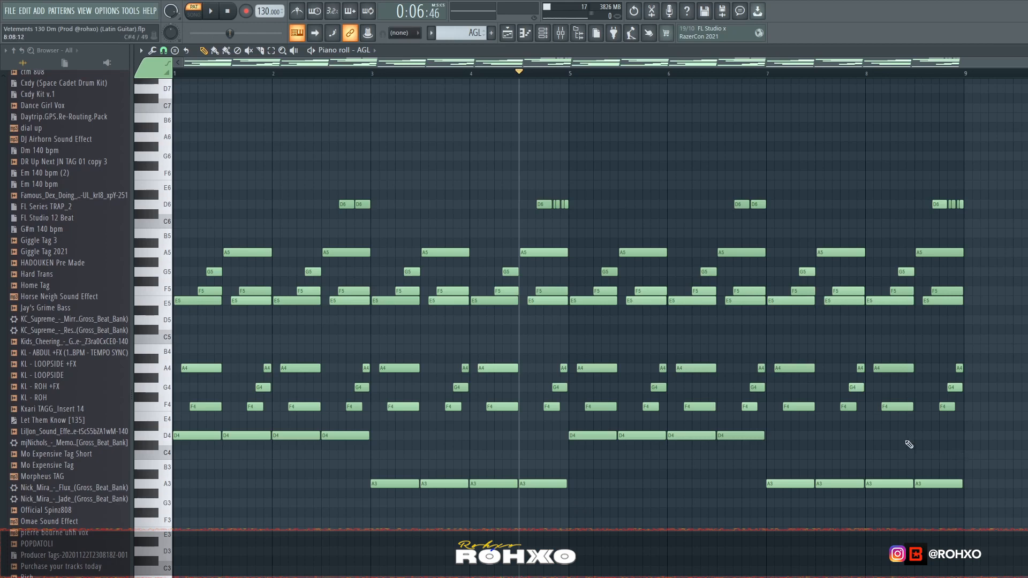
key(alt+r)
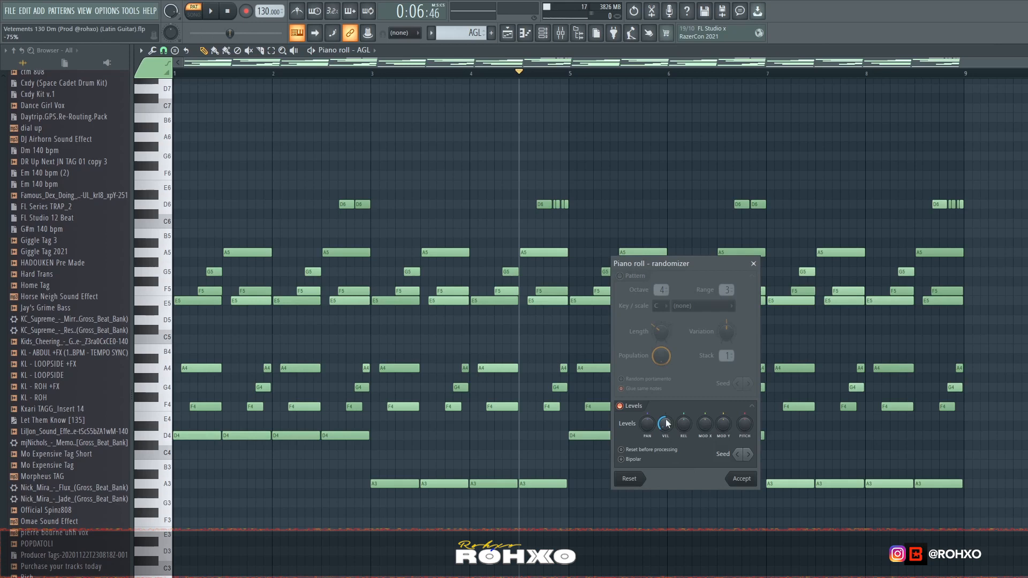
click(754, 263)
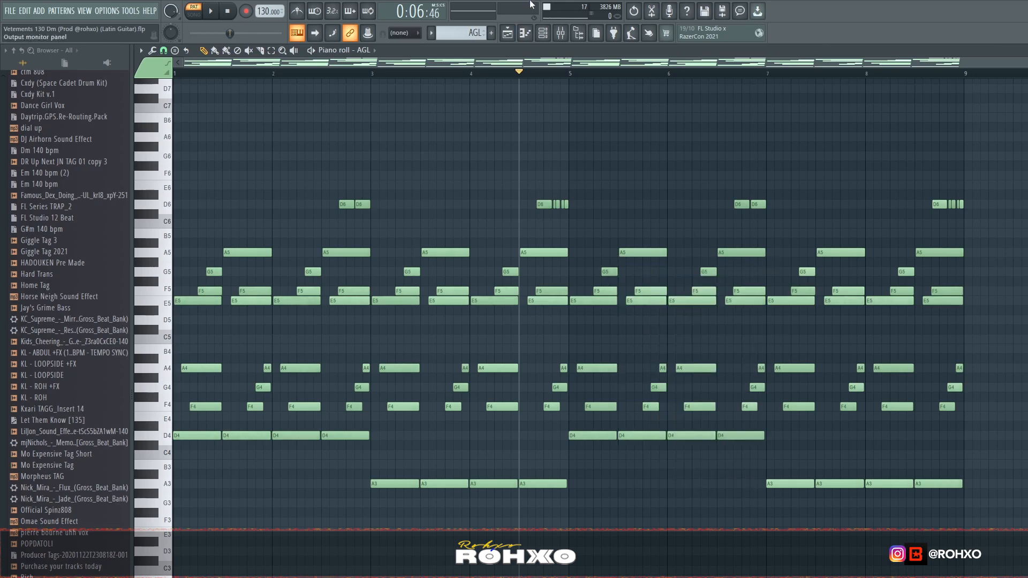
- Inspect the ValhallaVintageVerb and RC-20 Retro Color settings on the Guitar mixer track, and close them
click(560, 33)
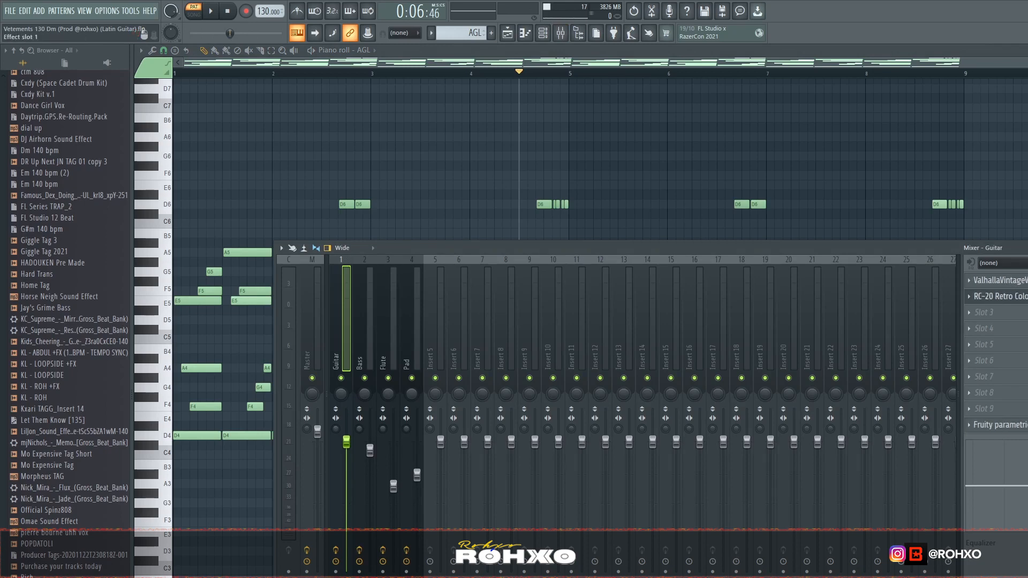
click(1007, 284)
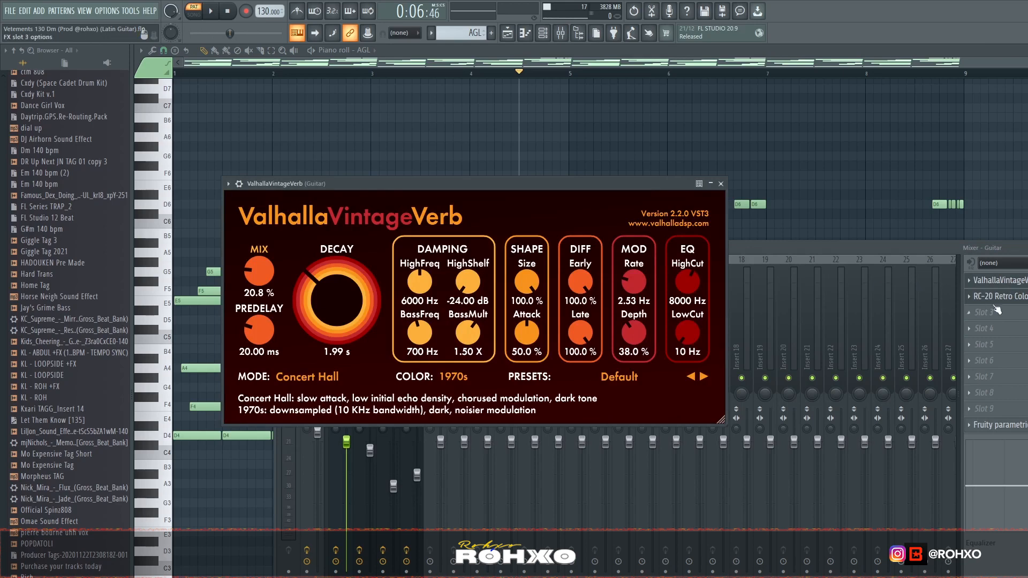
click(1009, 298)
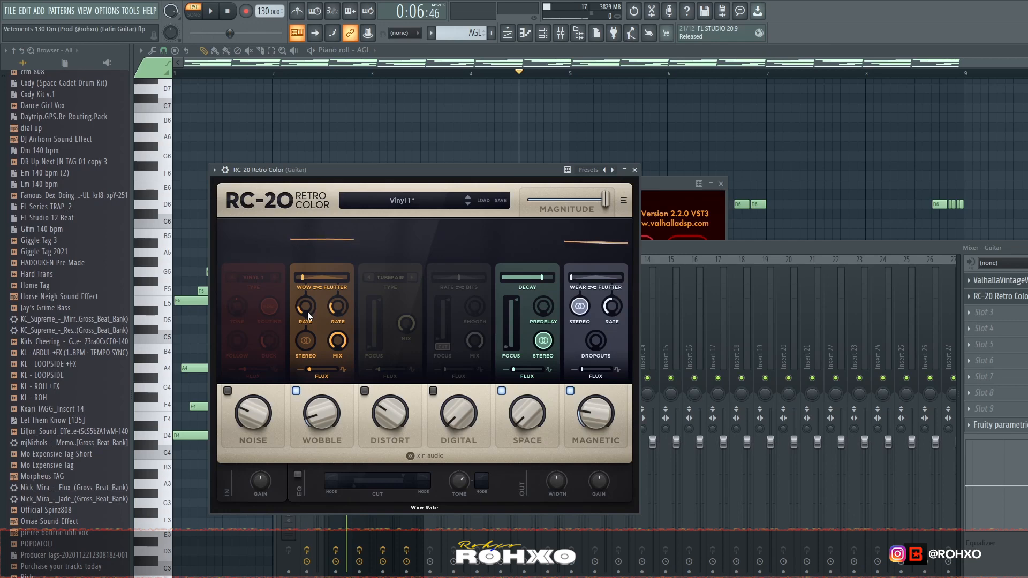
click(831, 251)
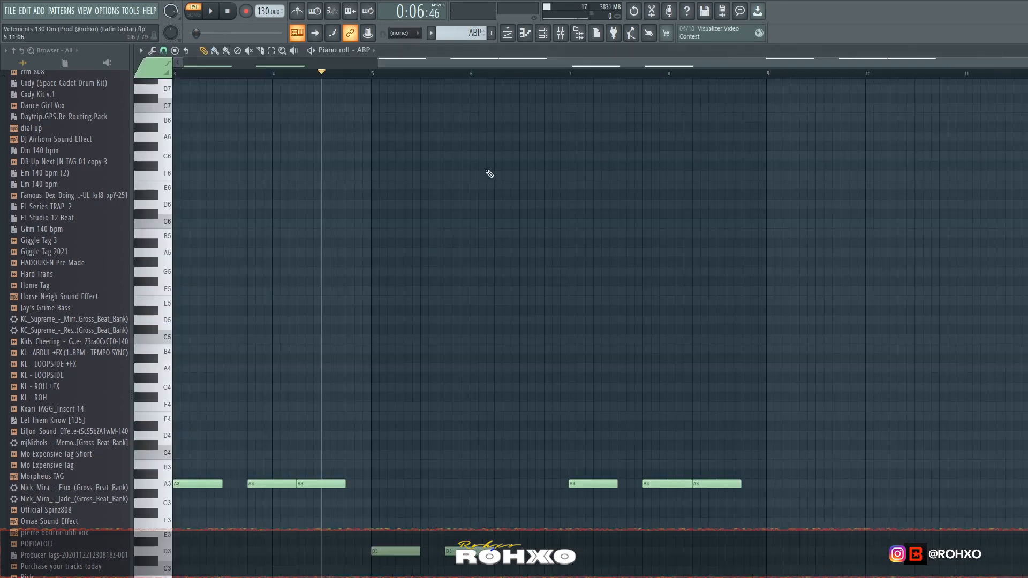
- Show the Ample Bass P instrument loaded on the ABP channel, and close it
key(space)
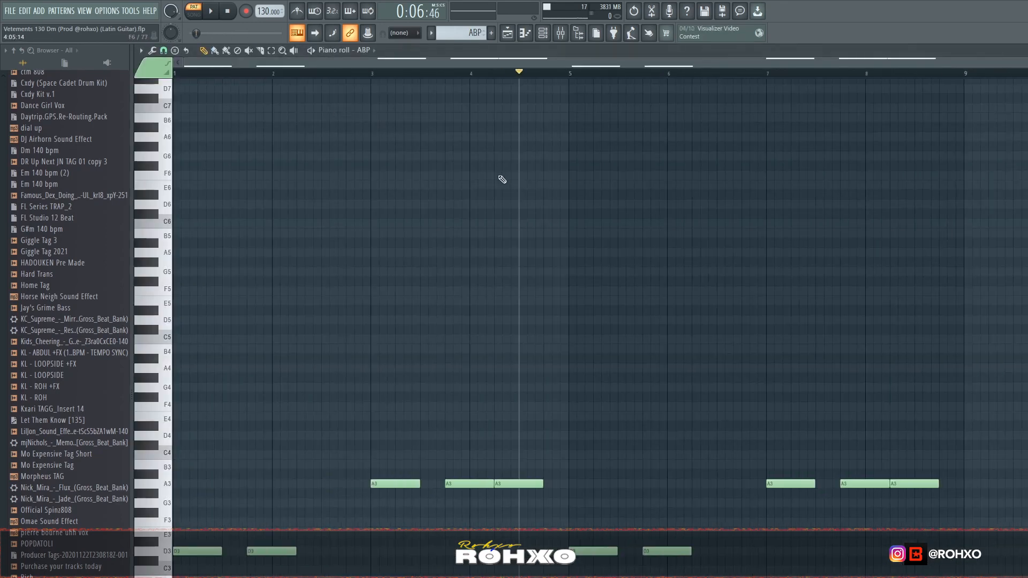
click(558, 39)
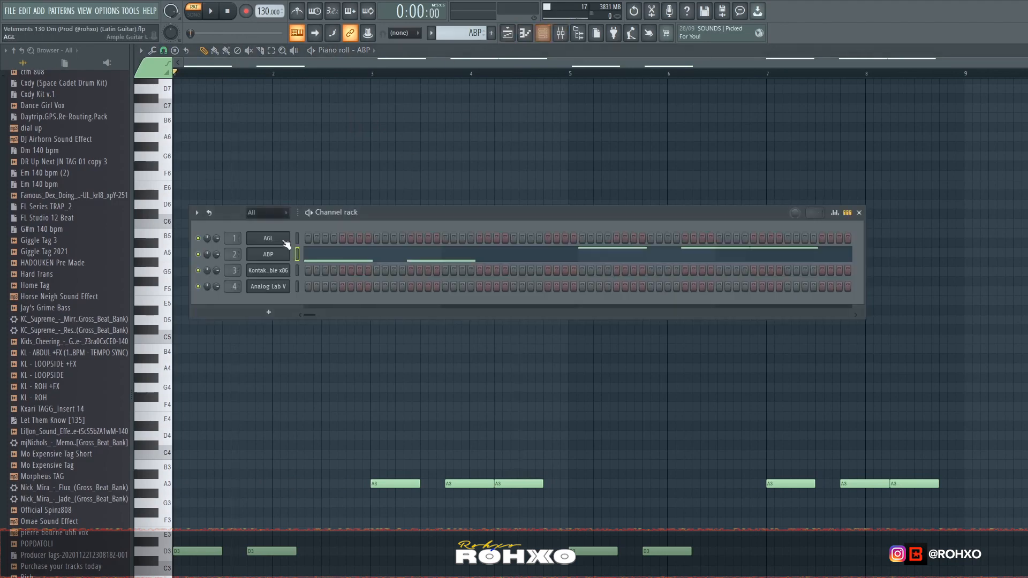
right_click(288, 252)
click(271, 256)
click(271, 256)
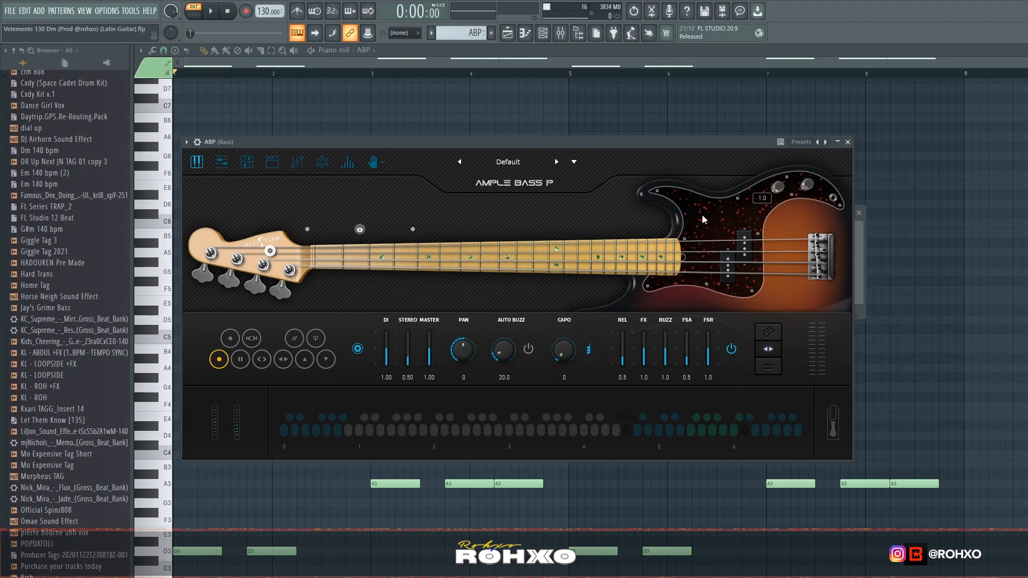
right_click(1022, 254)
- Play the ABP bass pattern on its own with its D3 and A3 notes in view
scroll(844, 297, down, 2)
scroll(841, 296, down, 2)
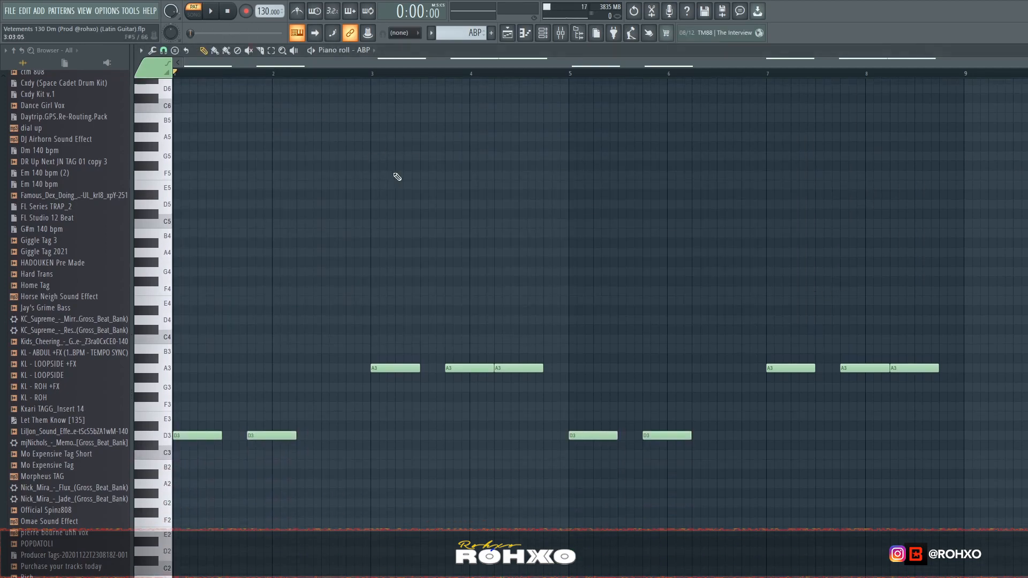
key(space)
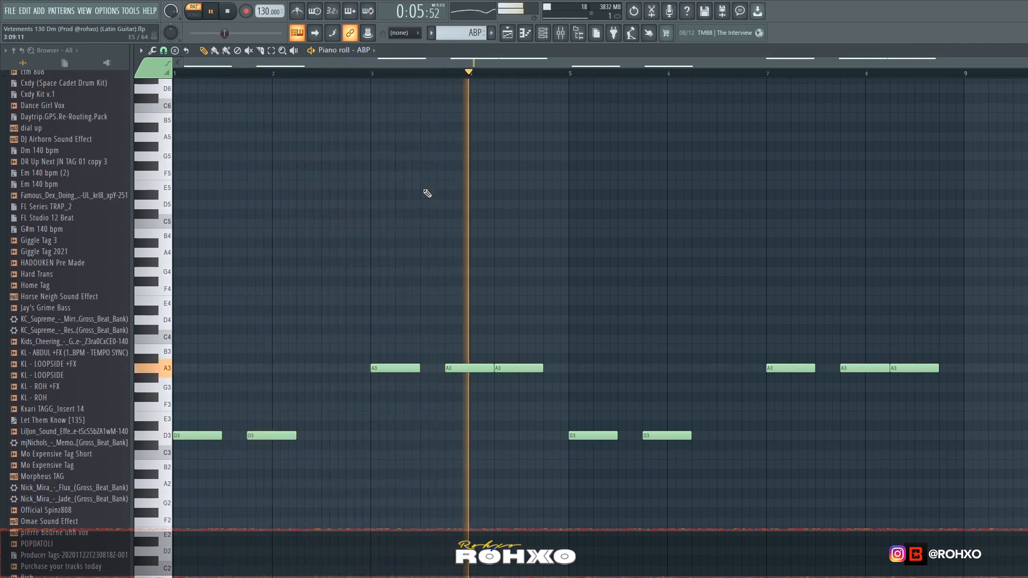
key(space)
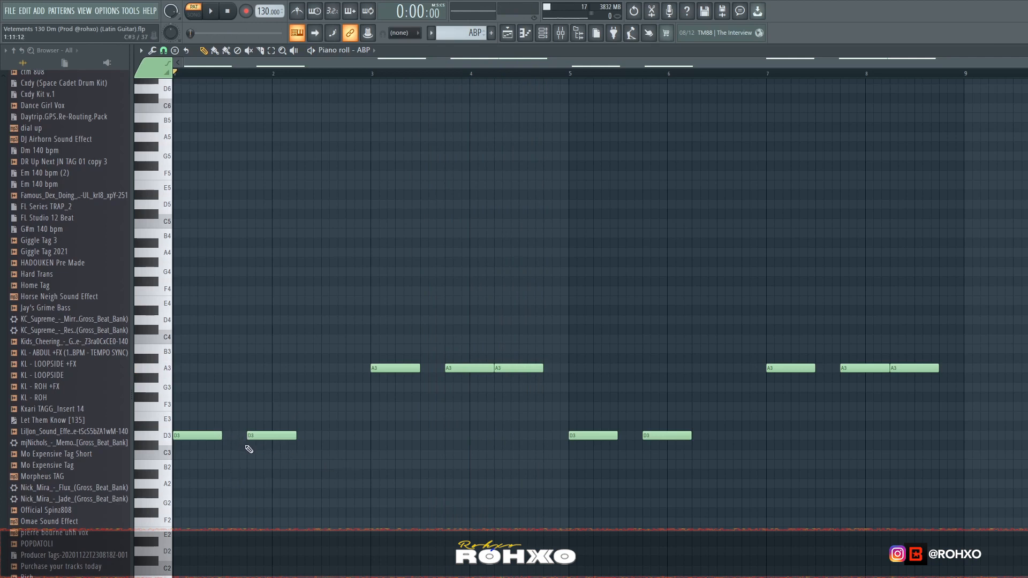
- Play the Playlist arrangement from the start to hear the AGL guitar together with the ABP bass
click(508, 33)
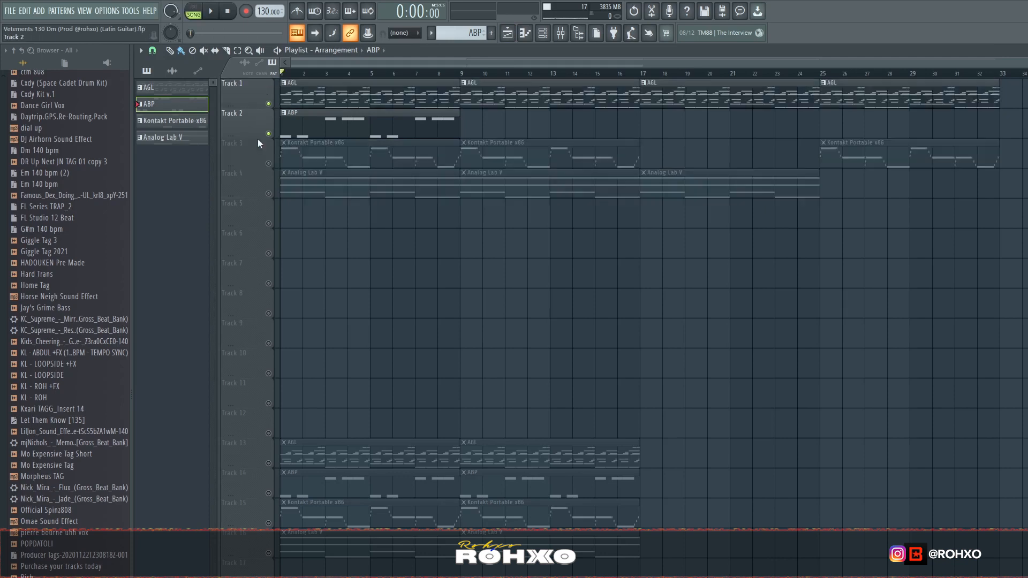
key(space)
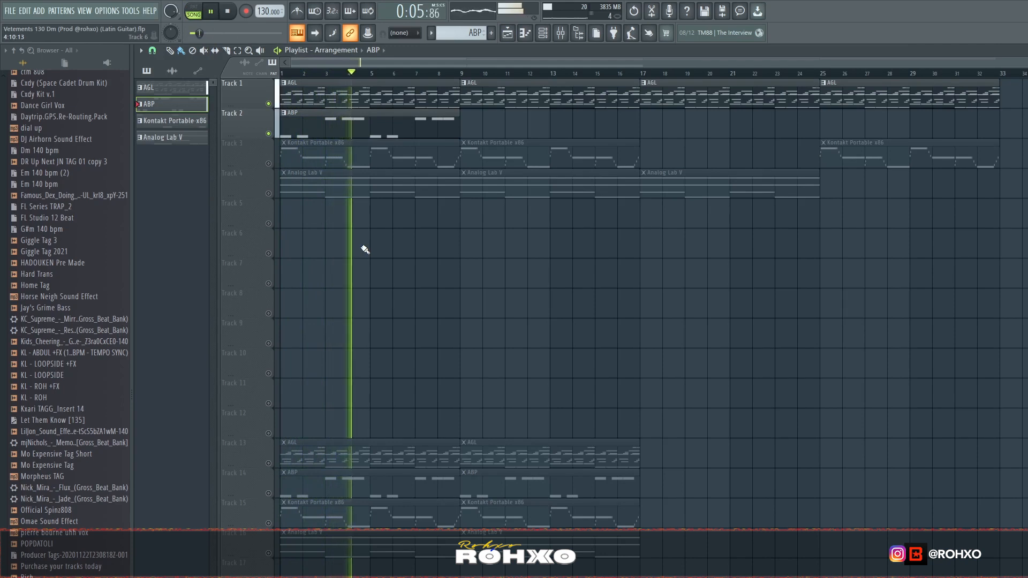
key(space)
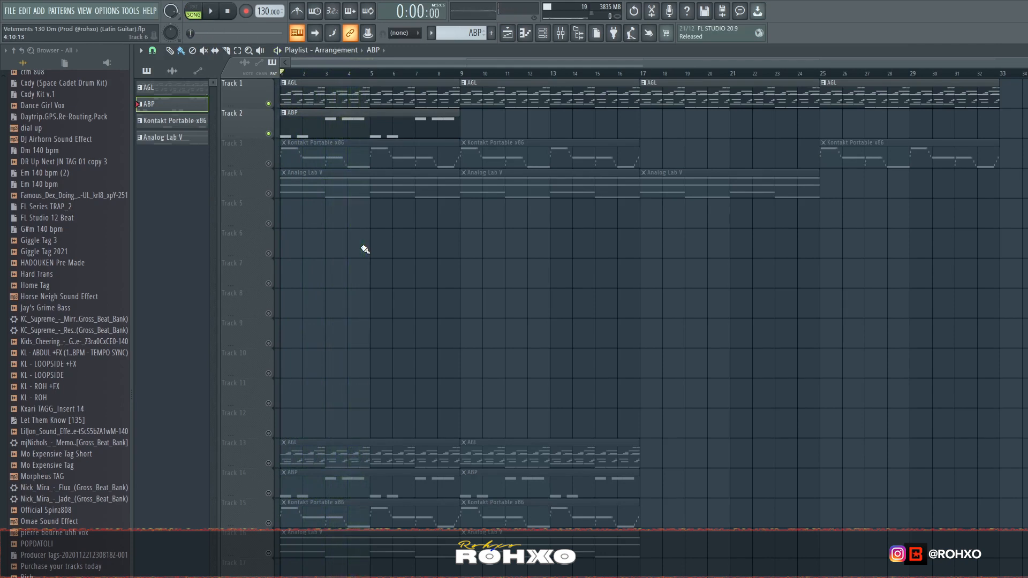
- Inspect the Fruity parametric EQ 2 curve on the Bass mixer track, and return to the Playlist
click(561, 33)
click(999, 282)
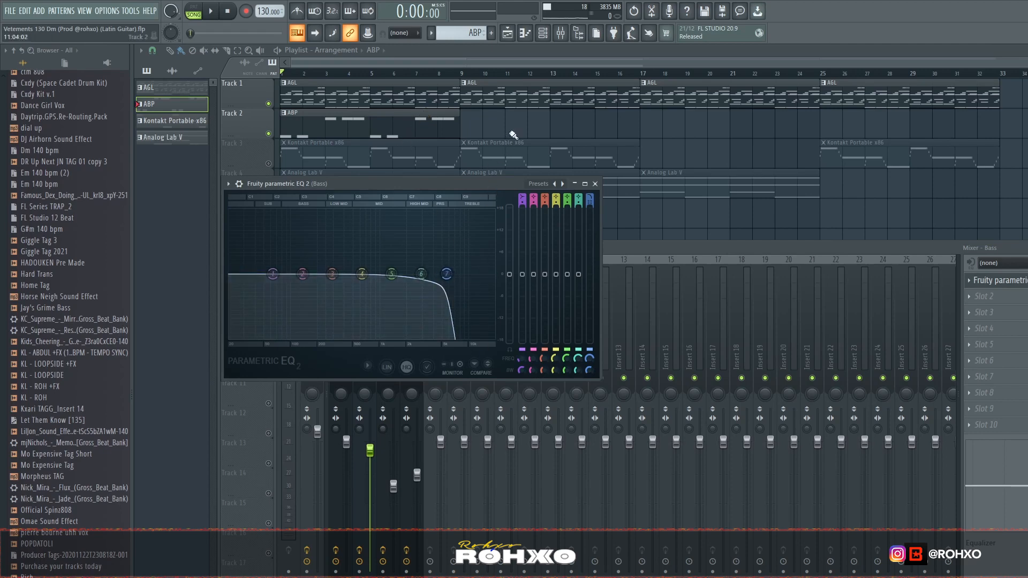
click(467, 132)
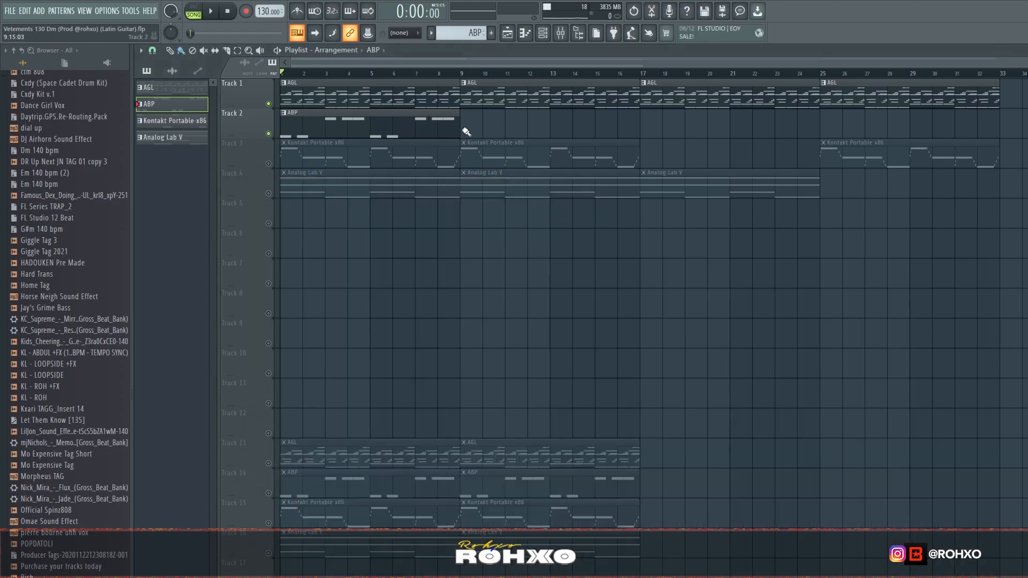
- Unmute Track 3 in the Playlist and play its Kontakt Portable x86 pattern on its own in the piano roll
click(269, 163)
double_click(300, 161)
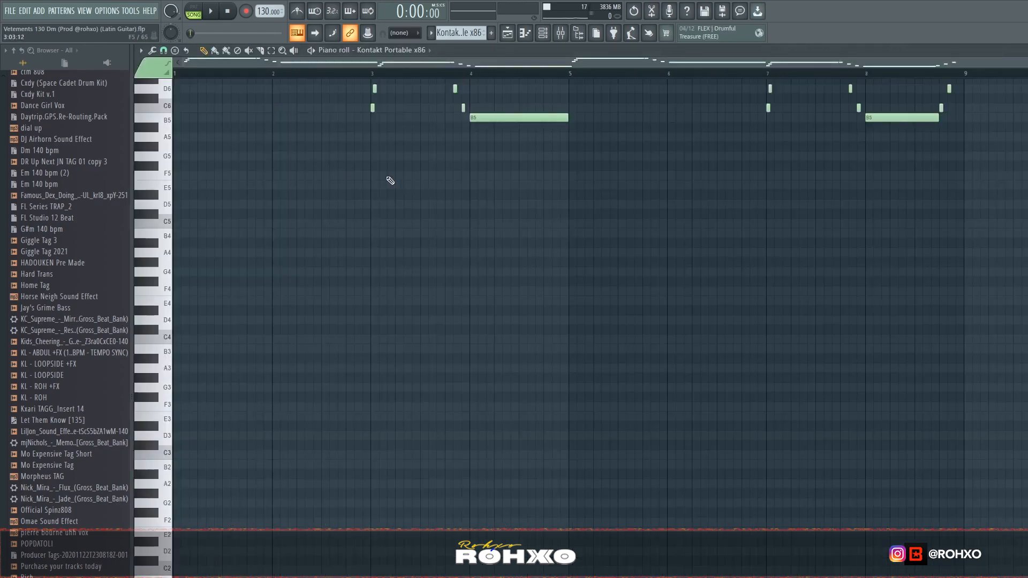
scroll(393, 187, up, 6)
click(193, 7)
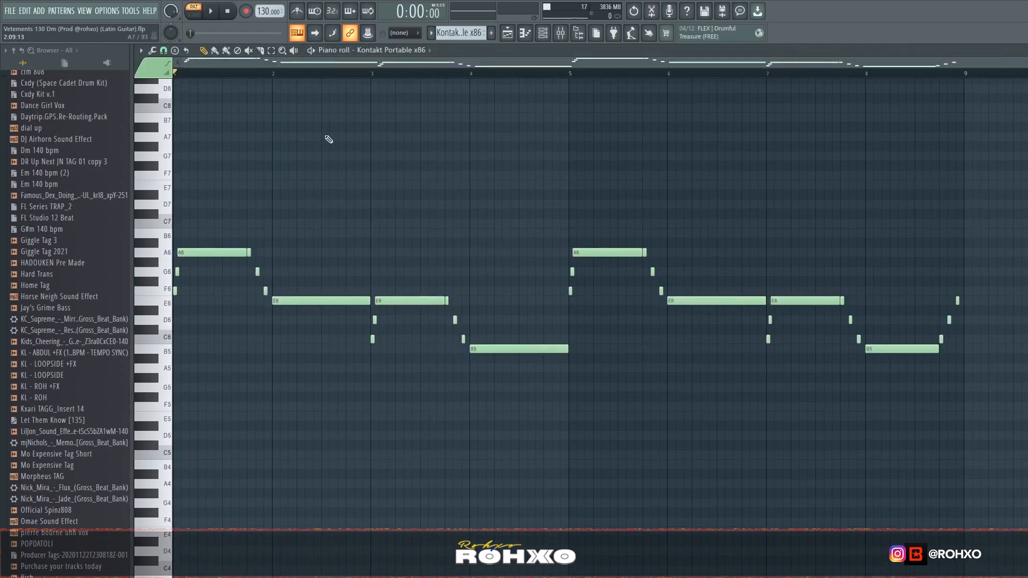
key(space)
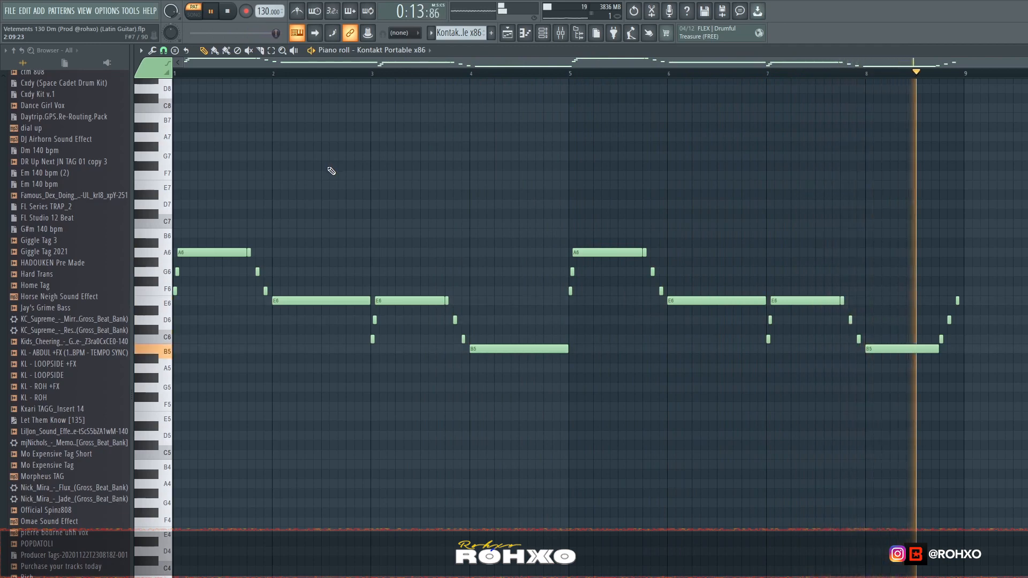
key(space)
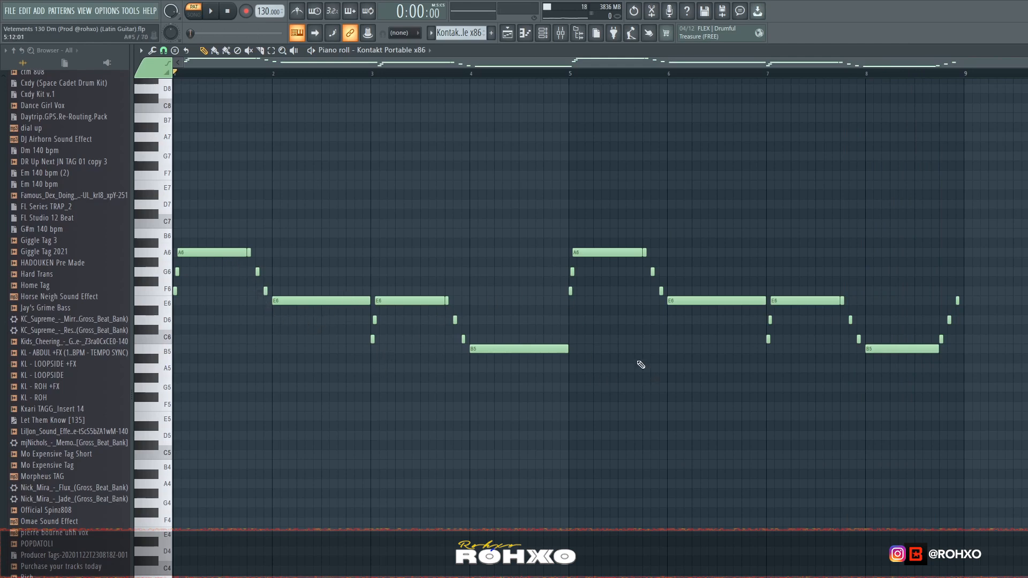
- Show the Jubal Flute instrument loaded in the Kontakt Portable x86 channel, and close it
click(543, 33)
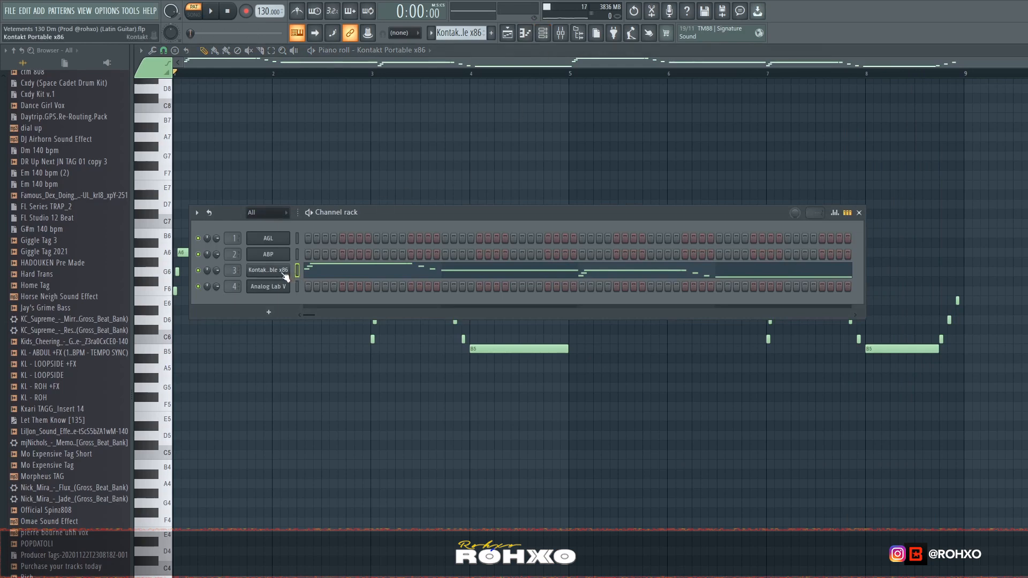
key(F6)
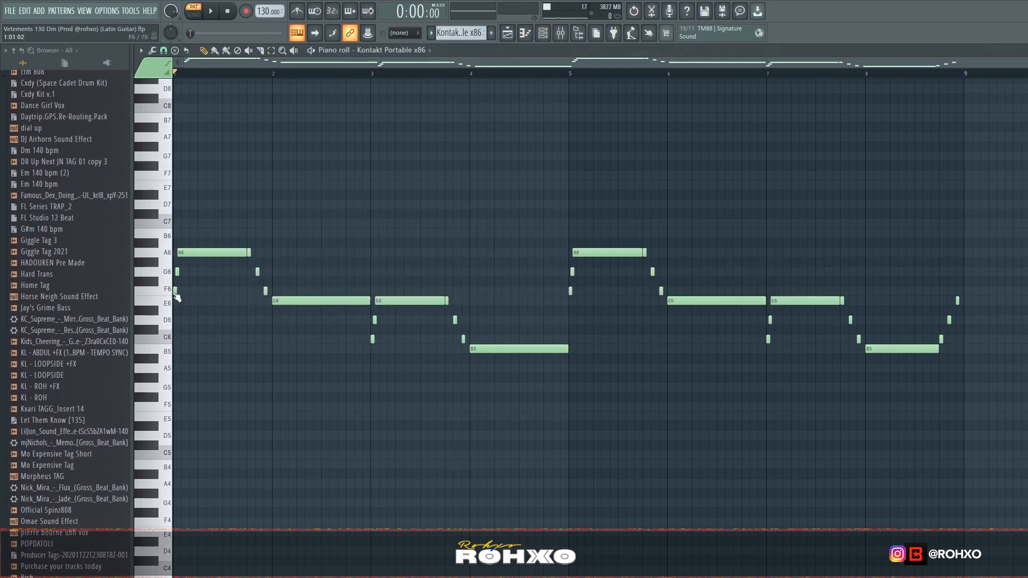
click(552, 34)
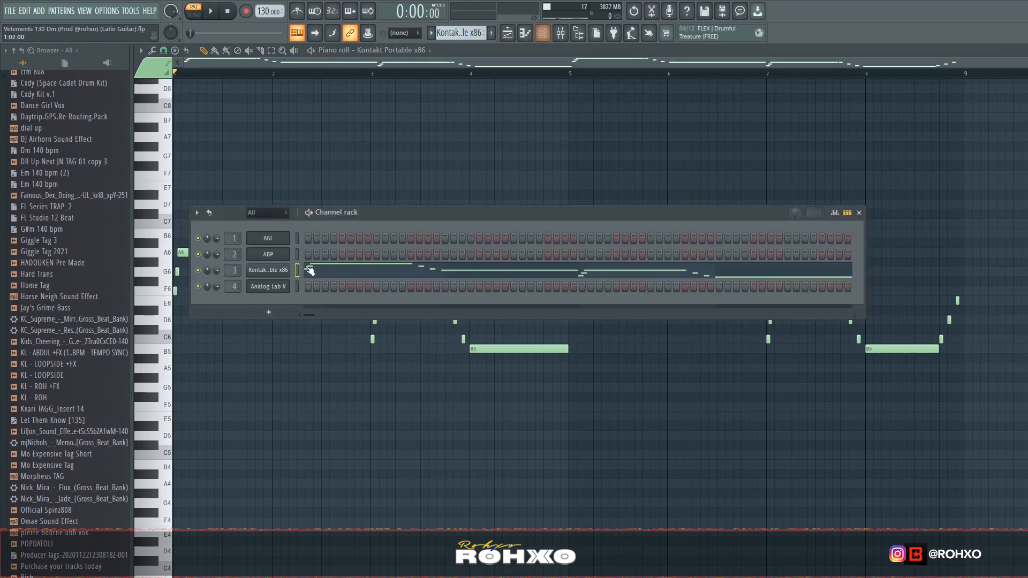
click(277, 275)
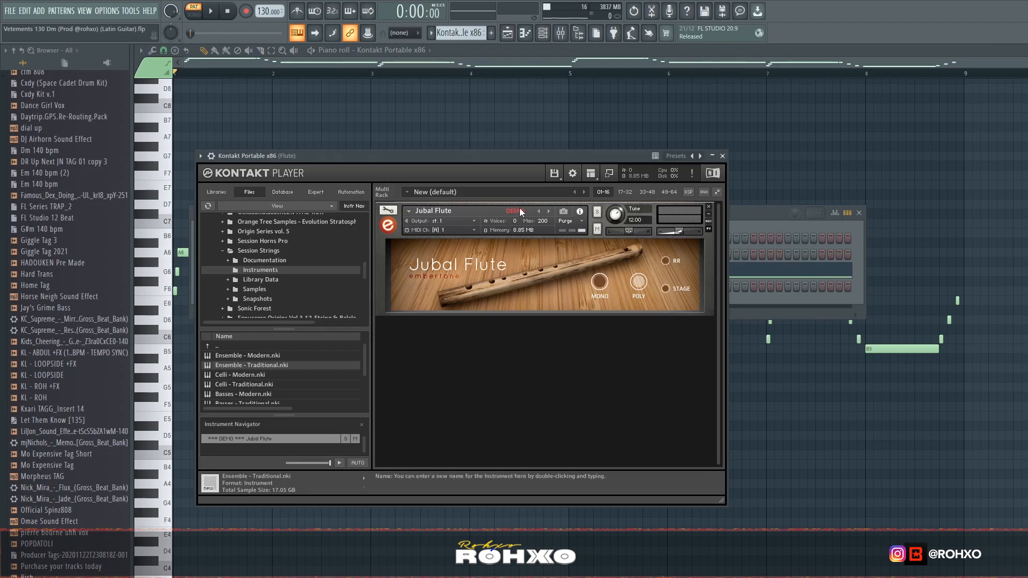
key(Escape)
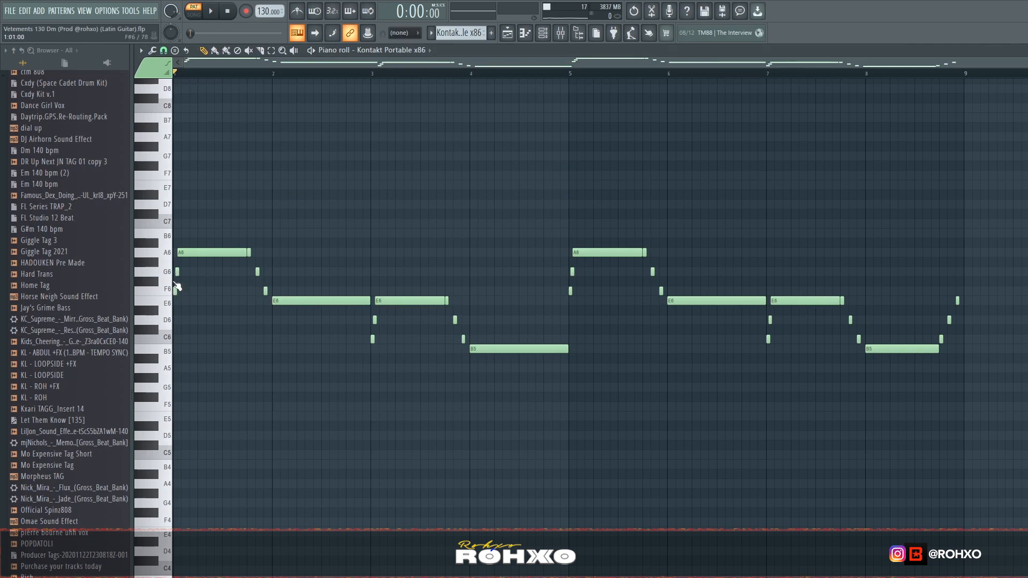
- Examine the flute melody's short slide notes around the long A6, E6 and B5 notes, and play the pattern from mid-bar 1
ctrl+scroll(204, 303, up, 8)
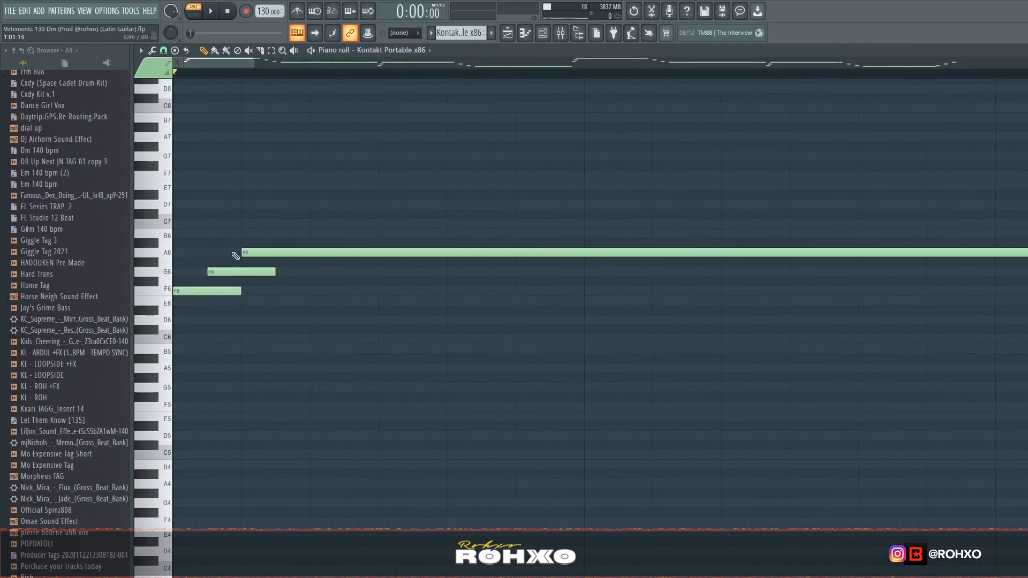
ctrl+scroll(236, 210, down, 4)
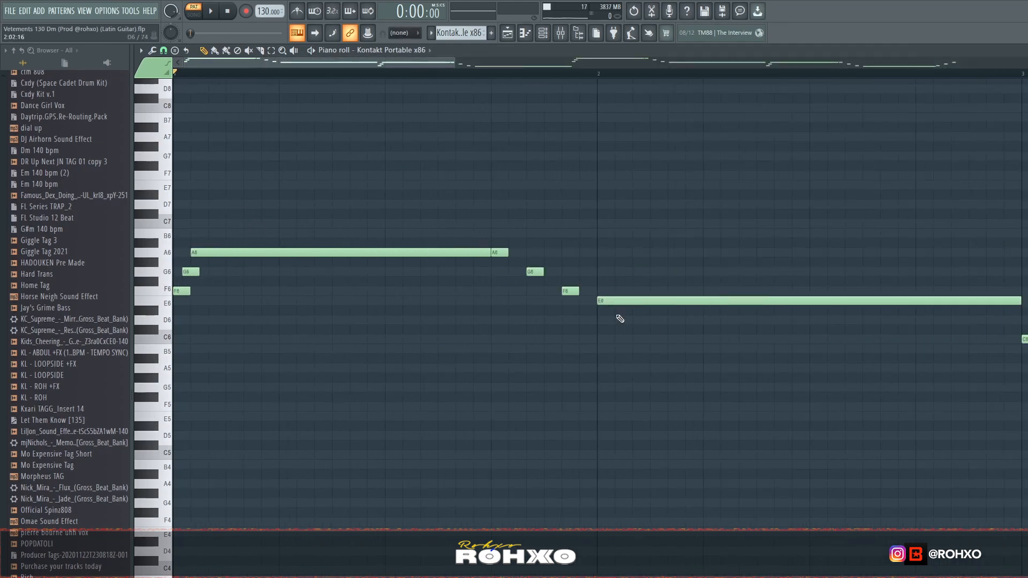
ctrl+scroll(406, 289, down, 3)
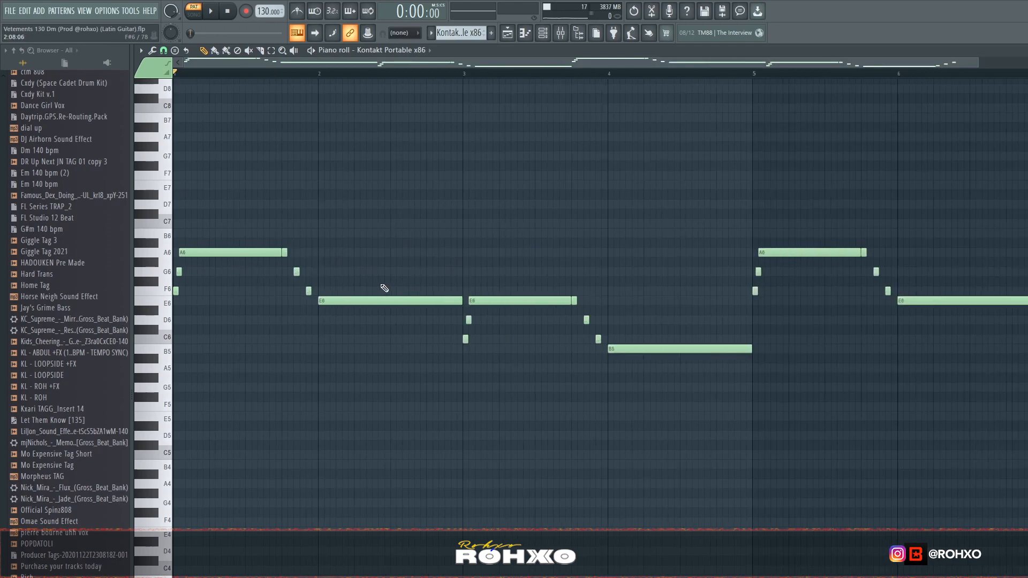
ctrl+scroll(290, 257, up, 3)
ctrl+scroll(292, 160, down, 4)
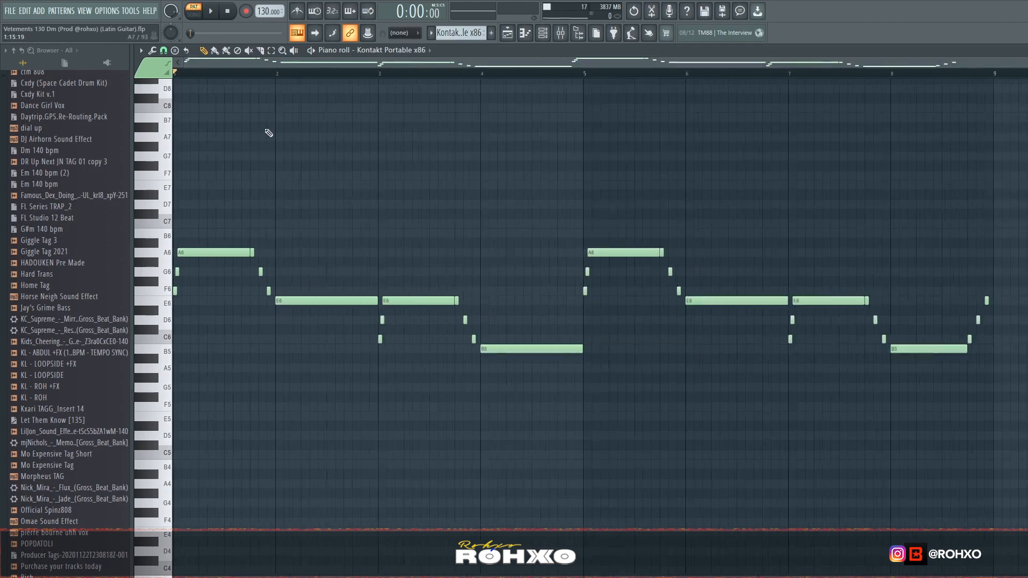
click(220, 73)
key(space)
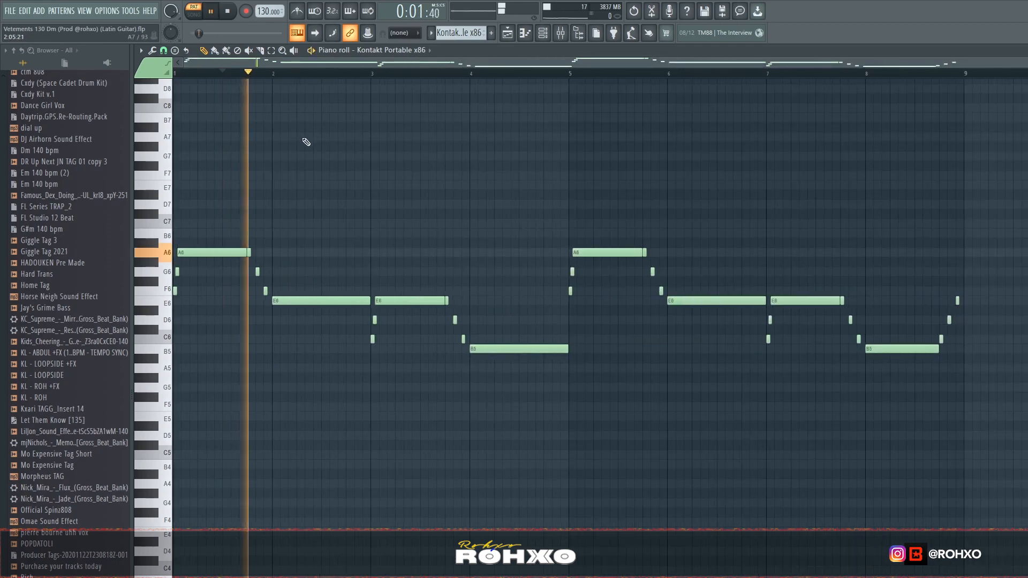
key(space)
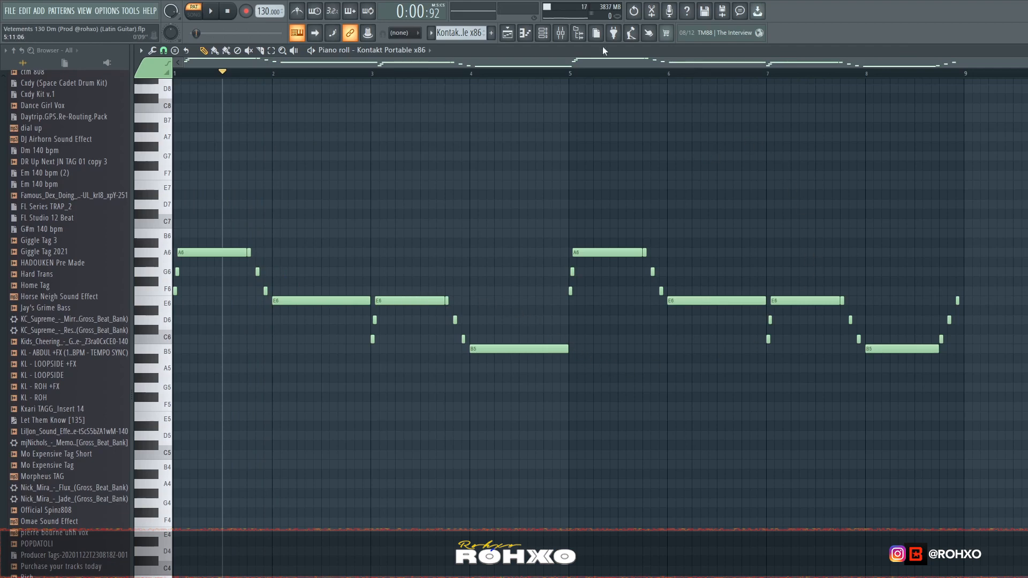
- Inspect the two ShaperBox 2 effects on the Flute mixer track, including the 8-bar volume curve
click(561, 32)
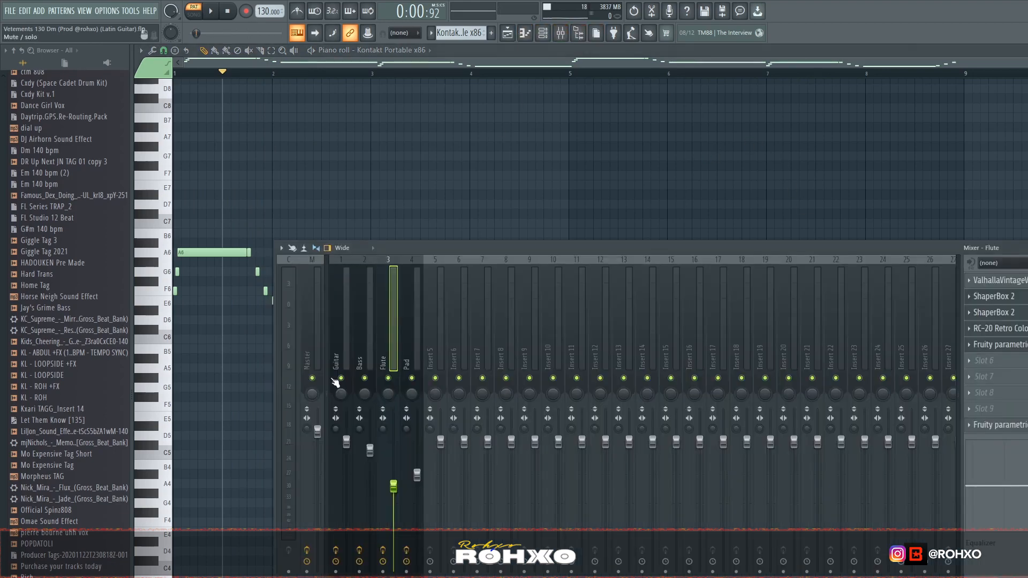
click(1019, 301)
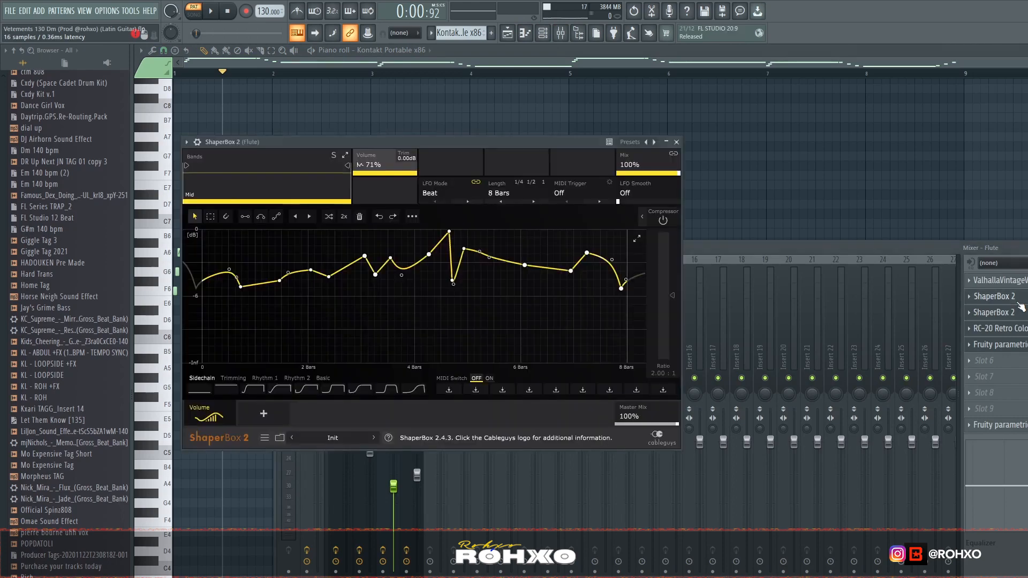
click(1012, 316)
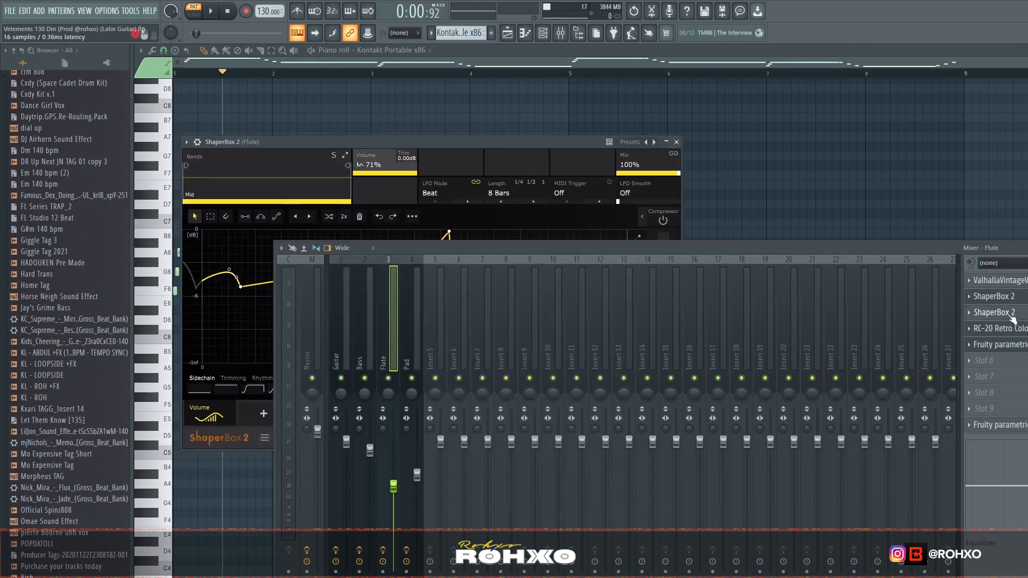
click(1013, 316)
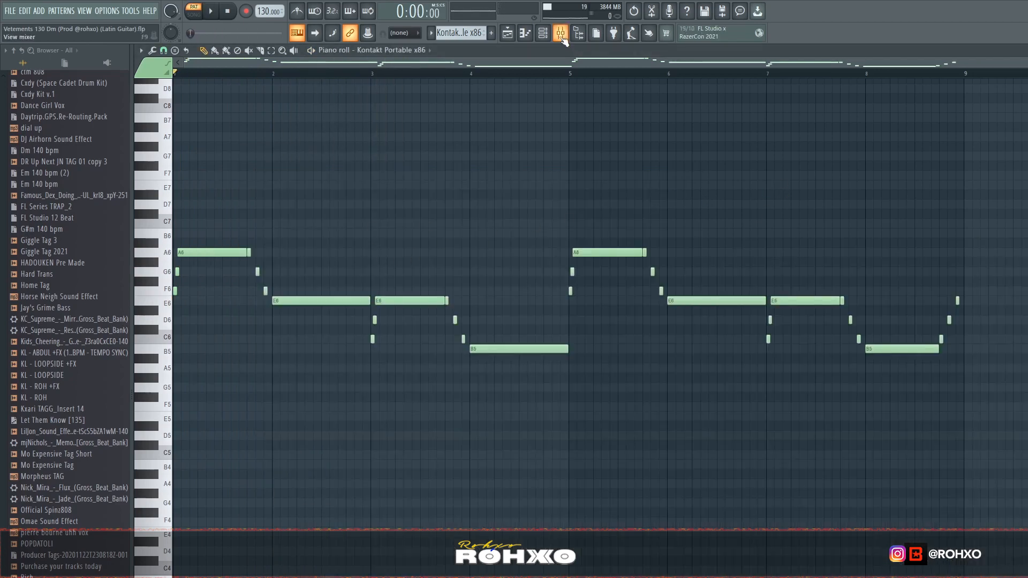
- Inspect the Fruity parametric EQ 2 and RC-20 Retro Color effects on the Flute mixer track
click(562, 38)
click(1010, 345)
click(1009, 330)
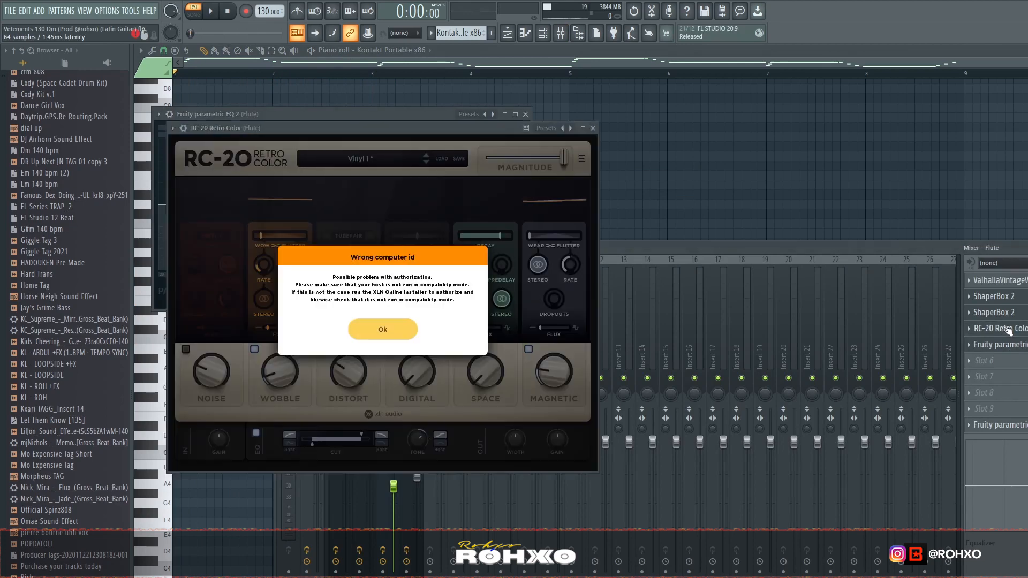
click(368, 328)
click(775, 252)
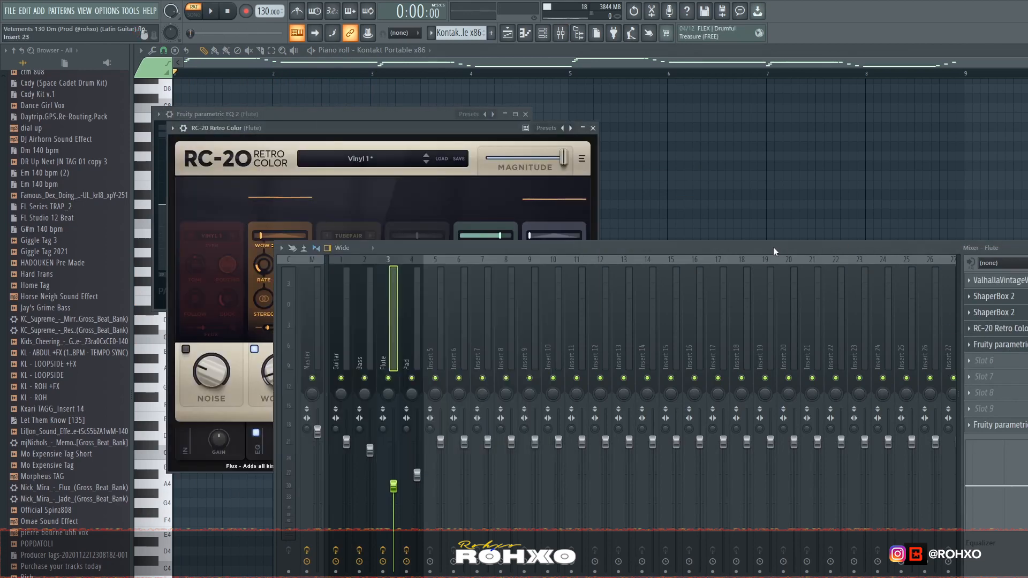
click(1012, 347)
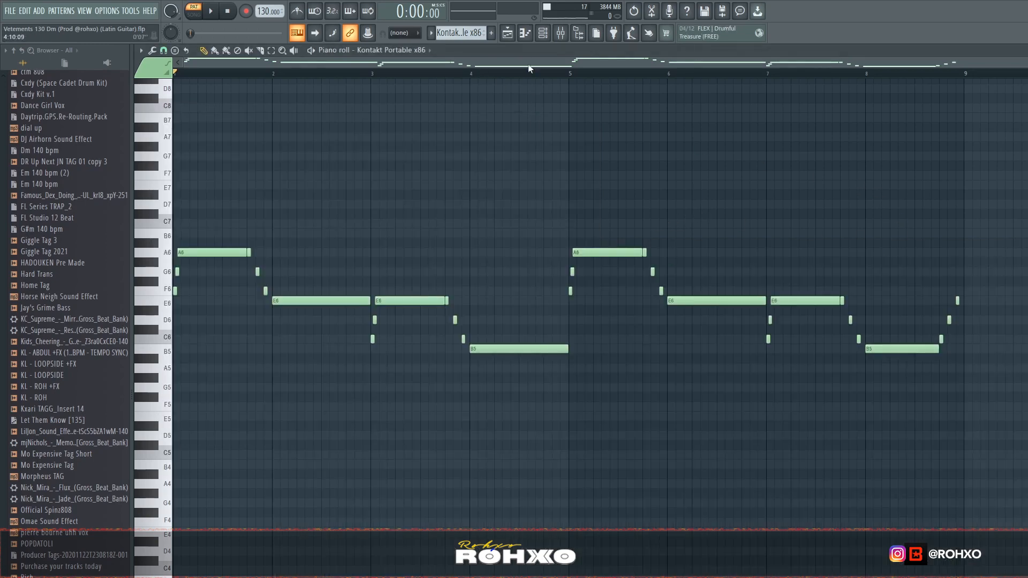
- Play Track 4's Analog Lab V pattern on its own in the piano roll
click(507, 33)
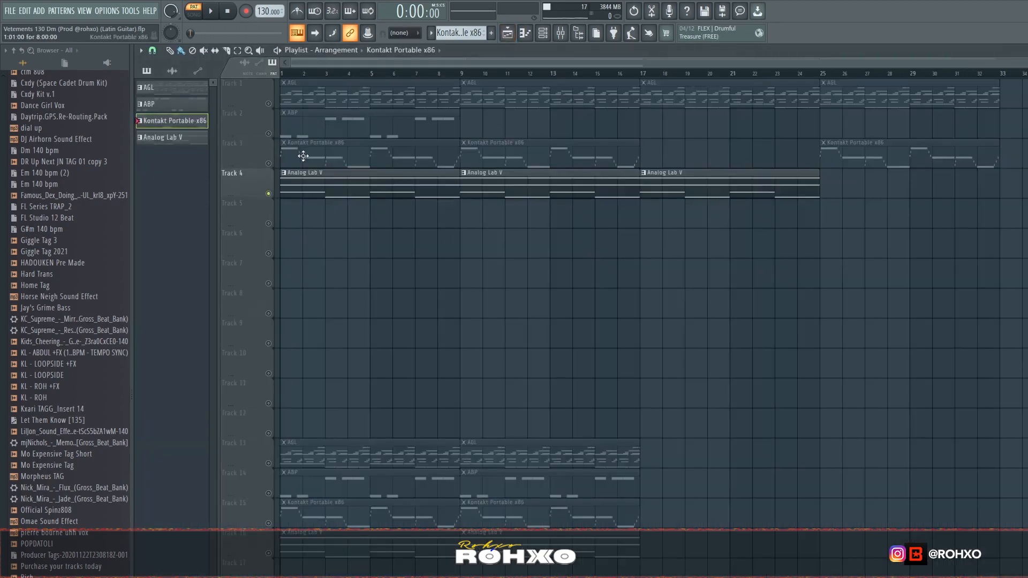
double_click(317, 182)
key(space)
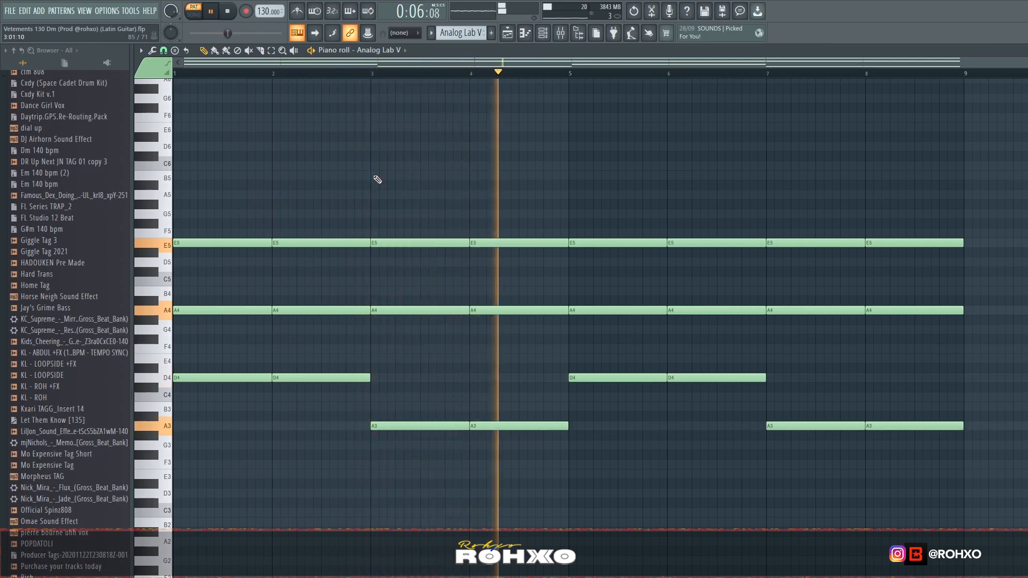
key(space)
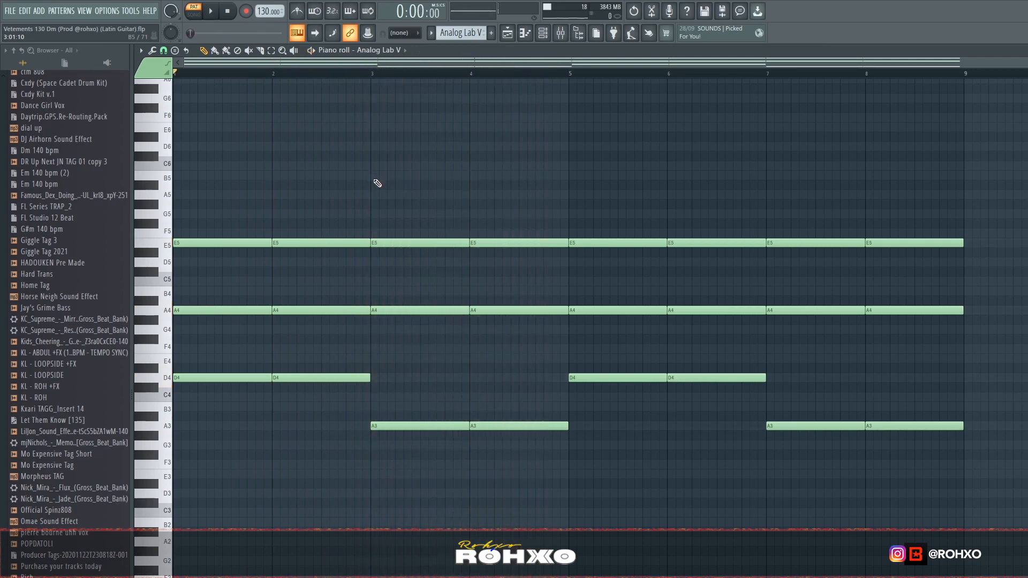
- Show the Sweet Granular Arp preset loaded in the Analog Lab V channel, and close the plugin
click(561, 33)
click(546, 35)
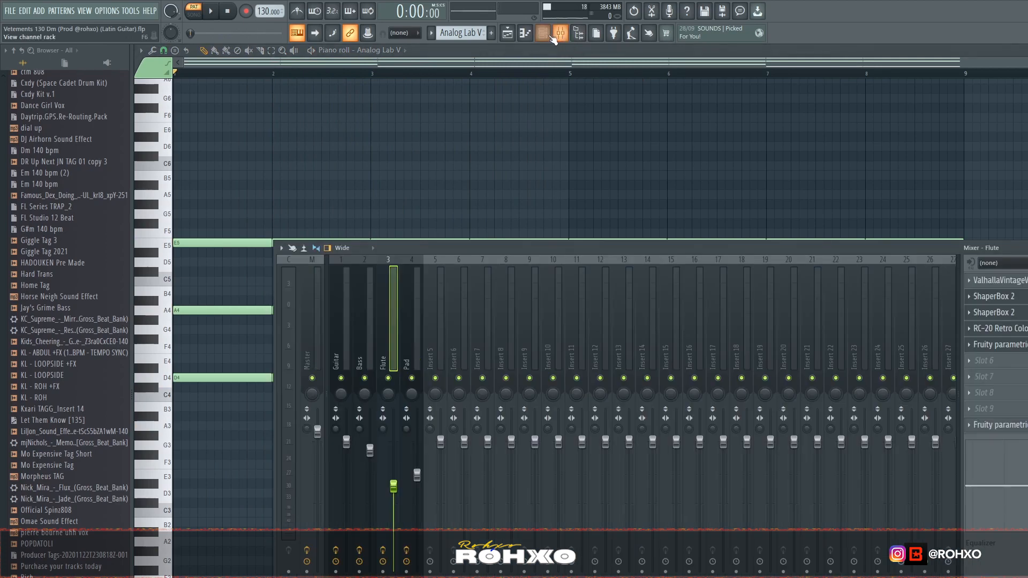
click(268, 287)
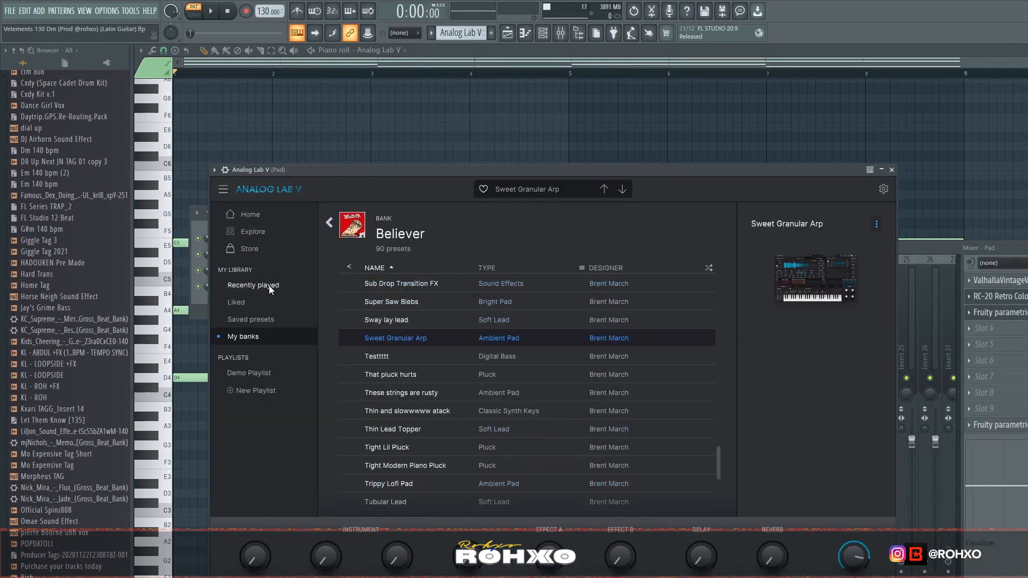
right_click(314, 127)
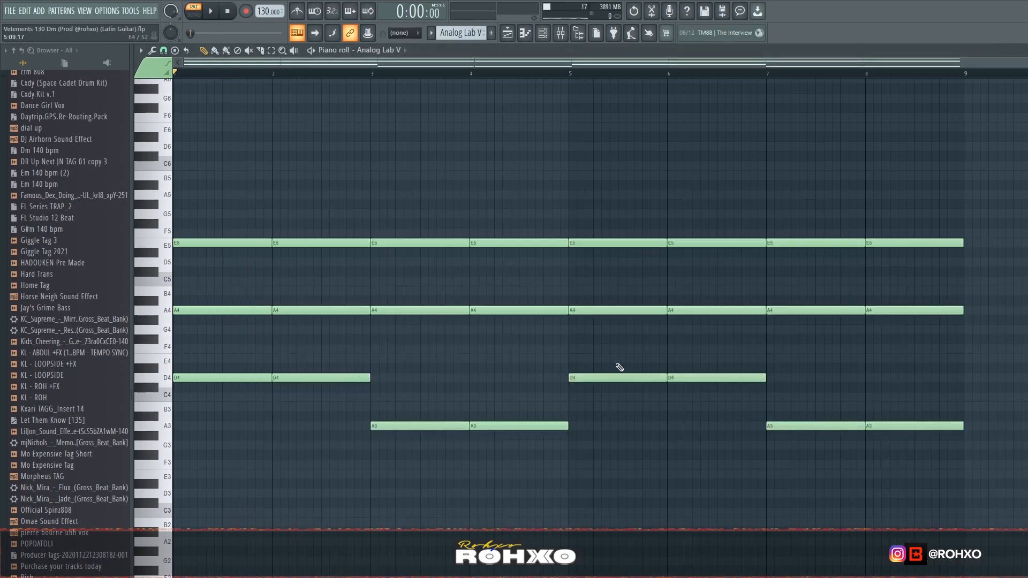
- Inspect the Fruity parametric EQ 2 curve on the Pad mixer track, and return to the Playlist
click(561, 32)
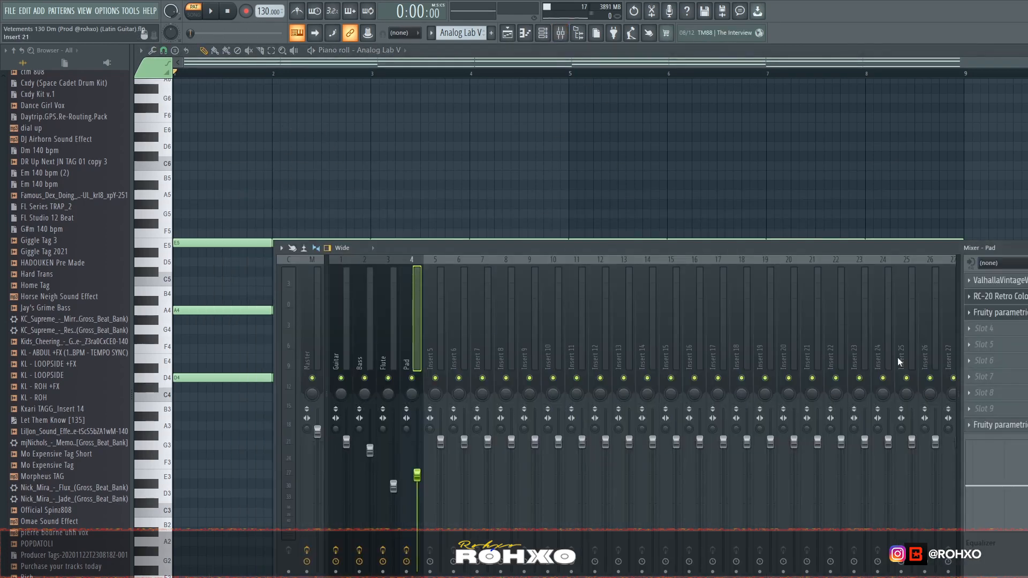
click(1007, 315)
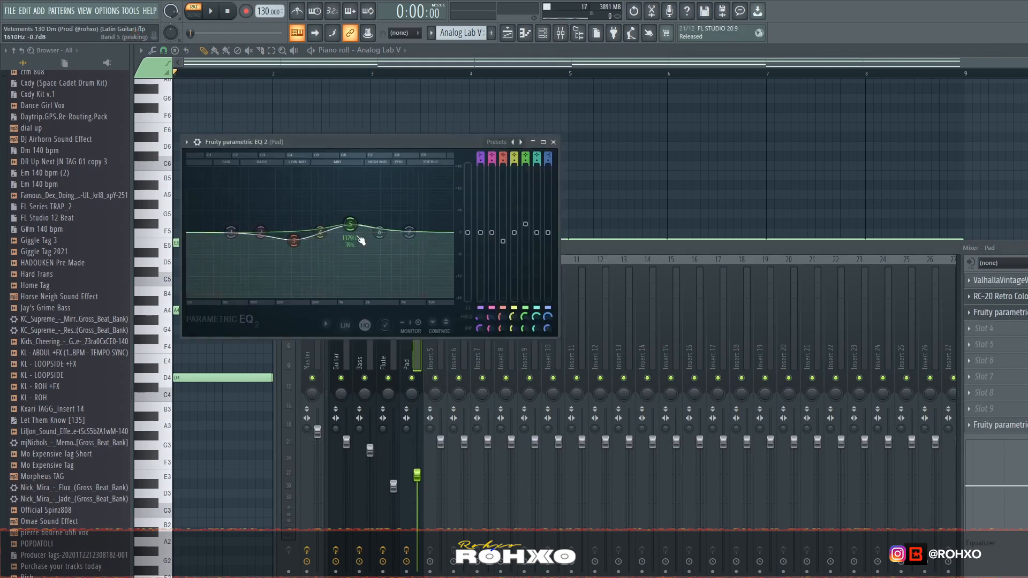
right_click(694, 219)
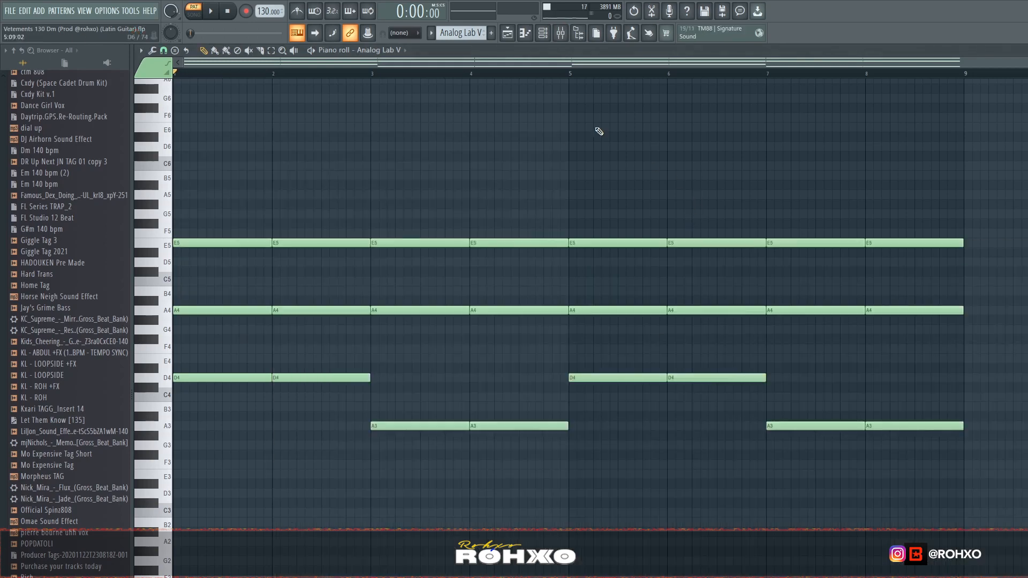
click(507, 33)
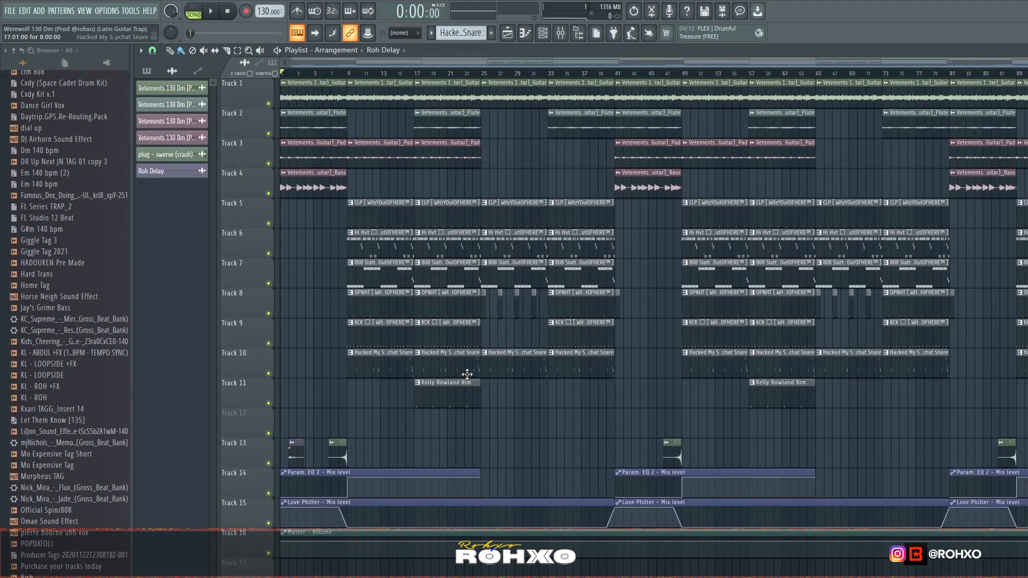
- Play the CLP clap pattern from Track 5 on its own in the piano roll, and return to the Playlist
click(350, 72)
double_click(368, 225)
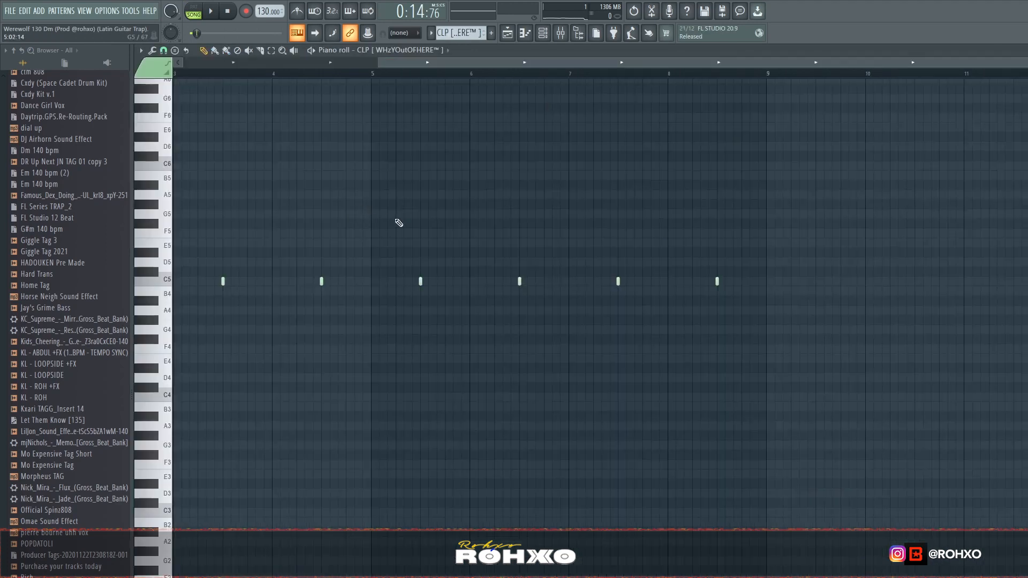
key(l)
key(space)
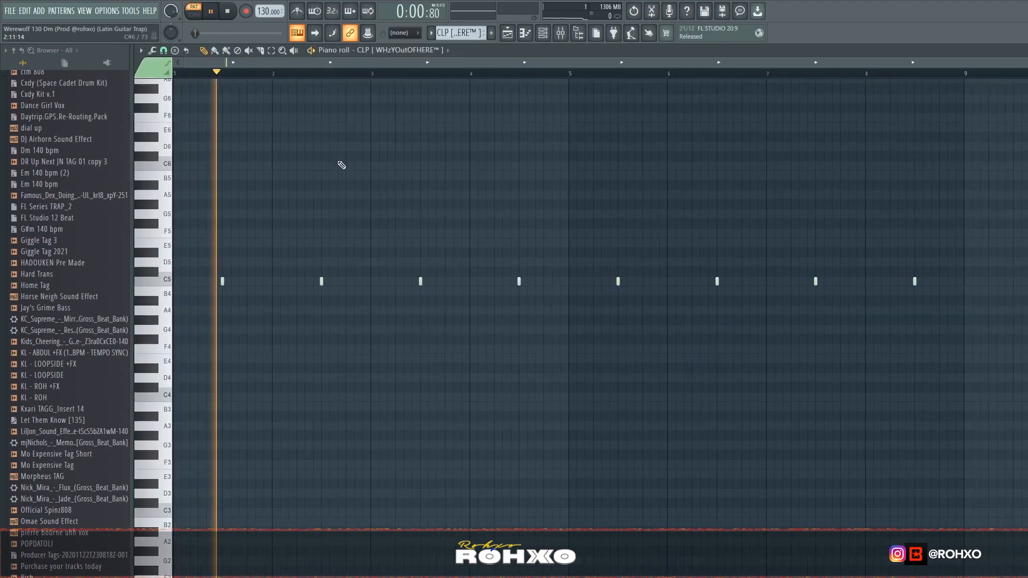
key(space)
click(508, 33)
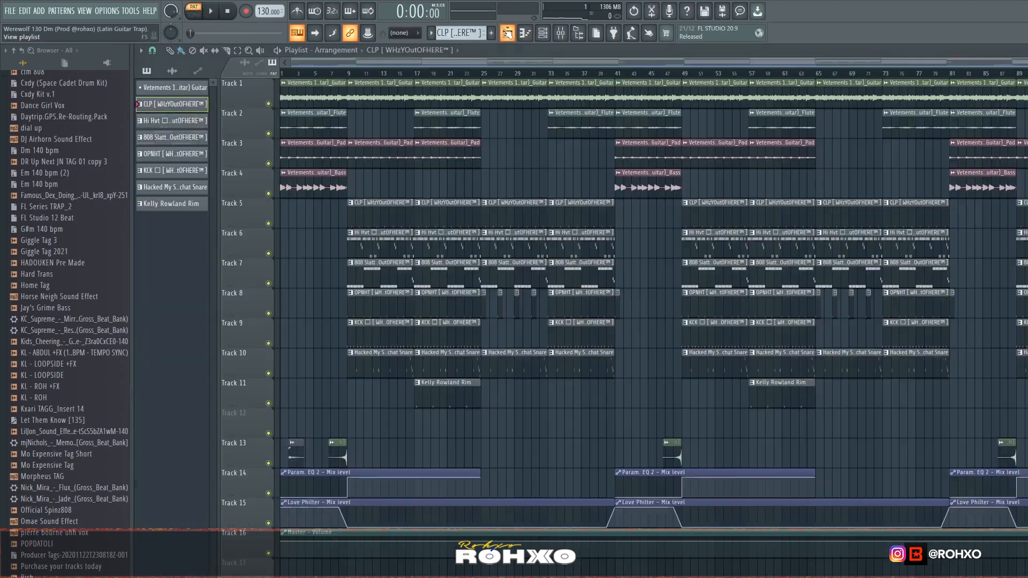
- Open the Hi Hvt hi-hat pattern from Track 6 in the piano roll and play it on its own in pattern mode
double_click(382, 238)
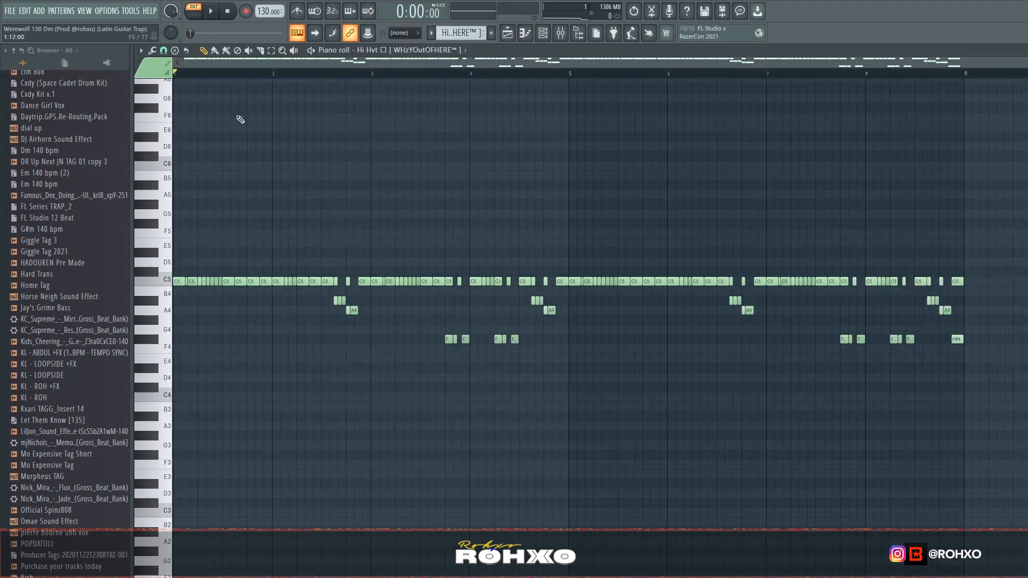
click(508, 34)
key(l)
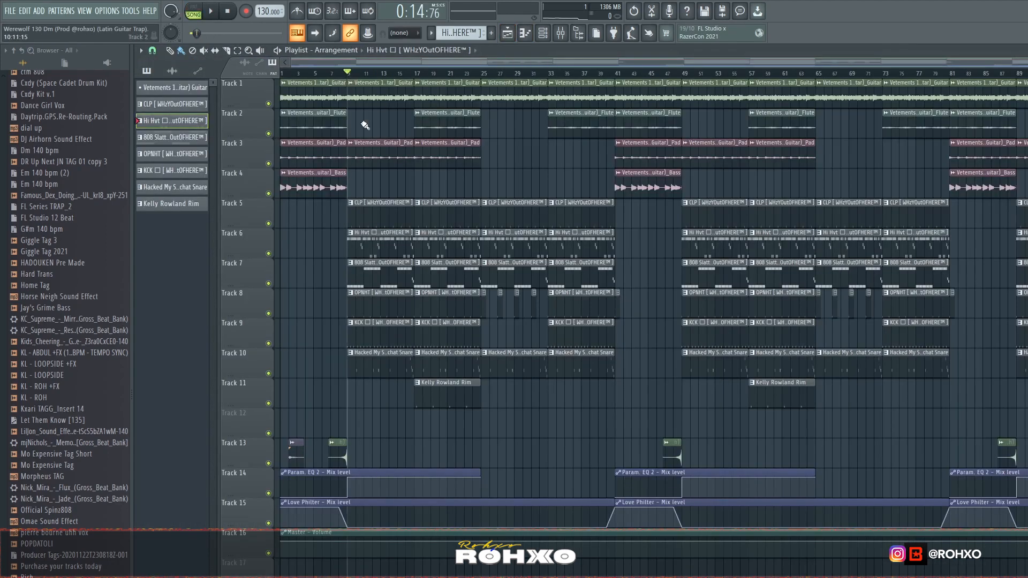
double_click(371, 233)
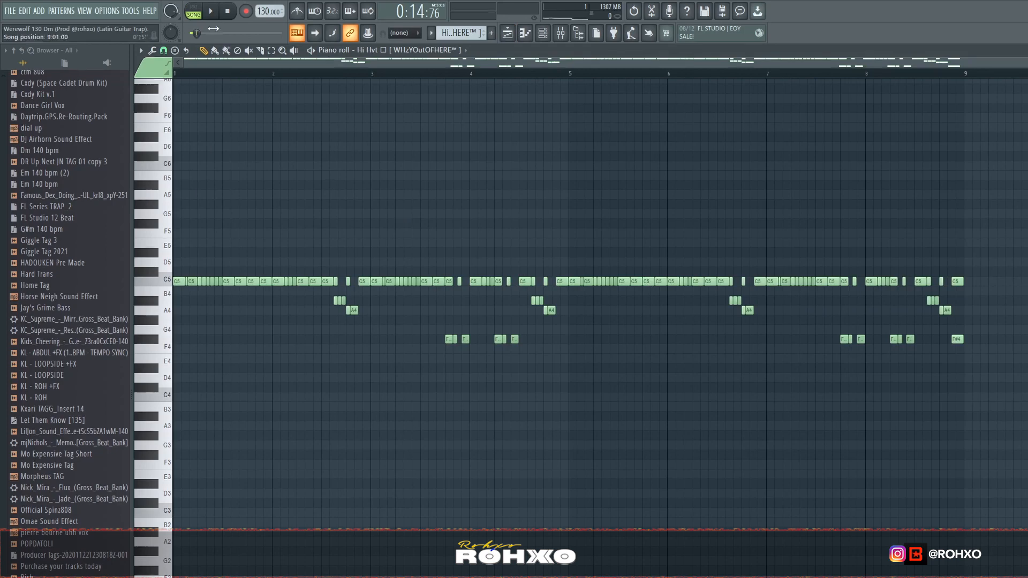
key(l)
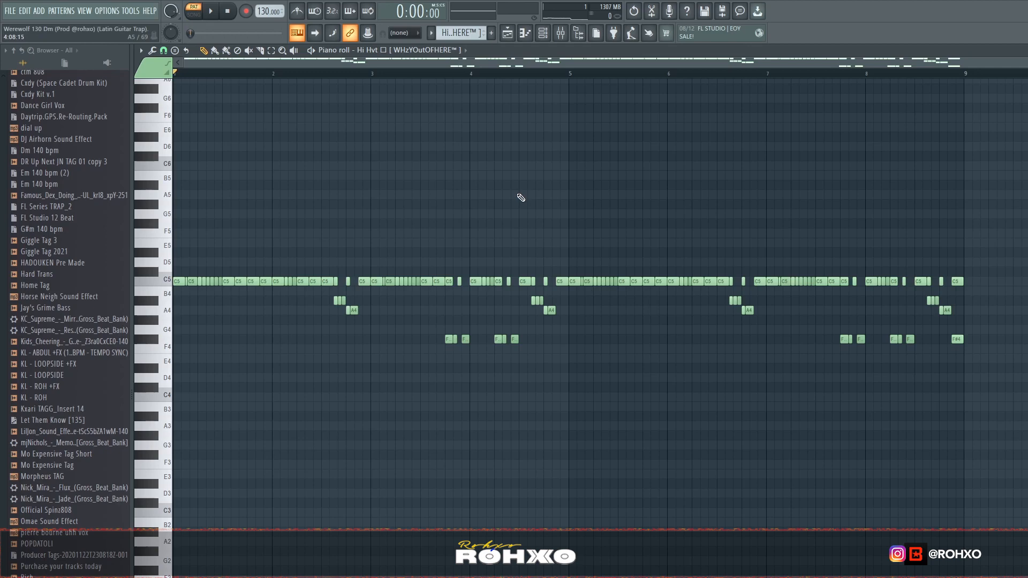
key(space)
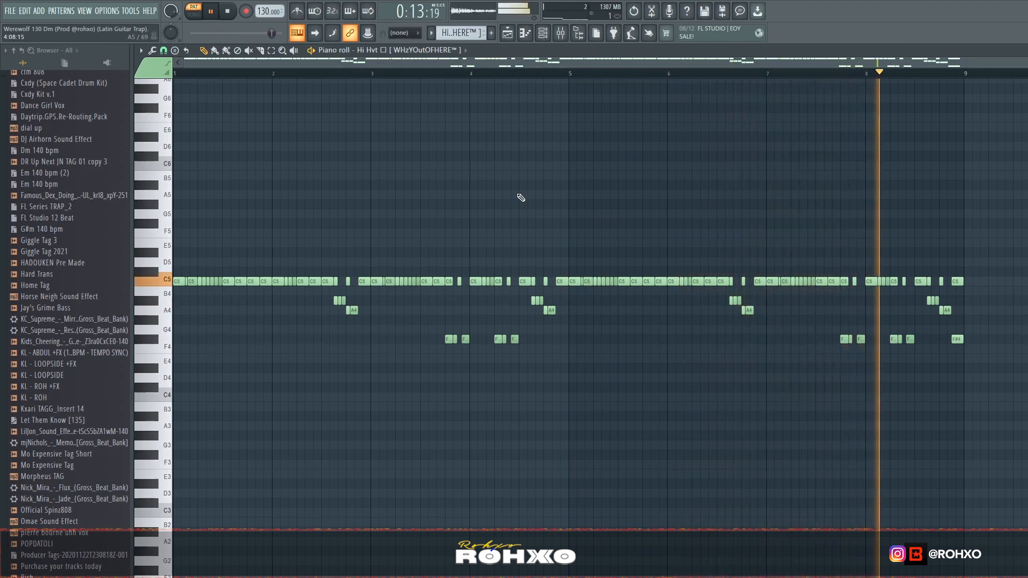
key(space)
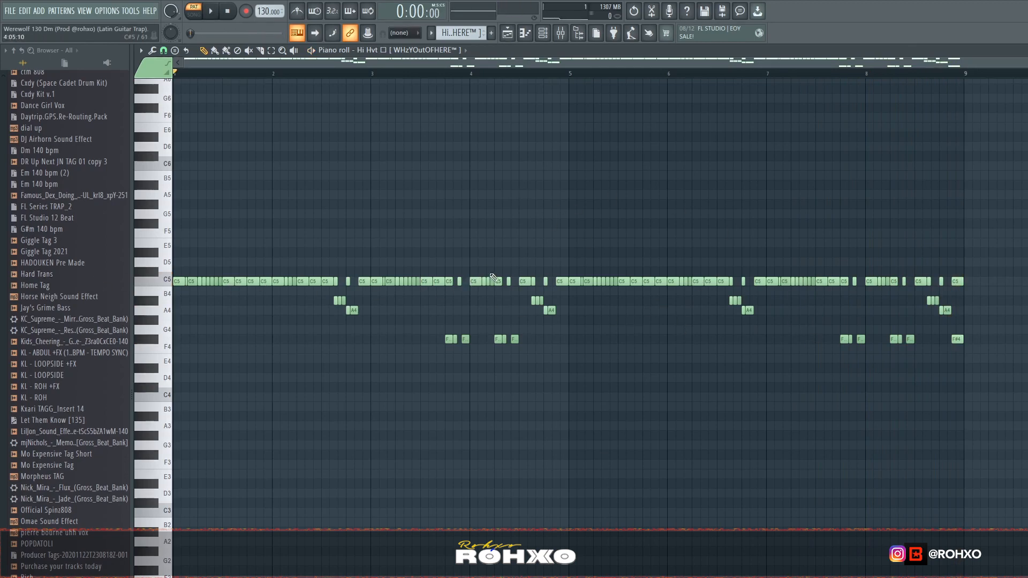
- Examine the hi-hat rolls up close, highlighting the six short C5 roll notes in bar 1
scroll(190, 267, up, 4)
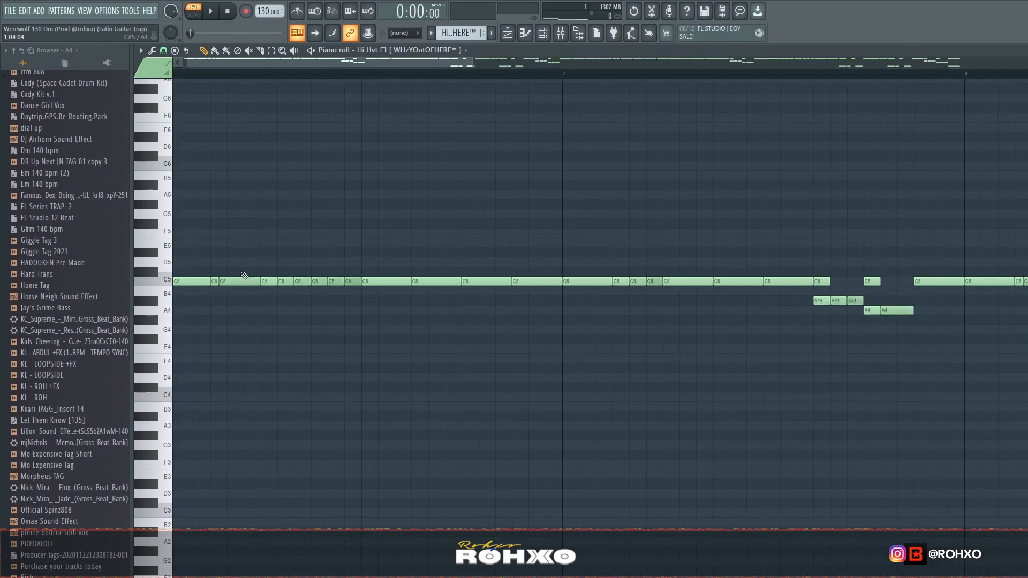
scroll(290, 305, down, 4)
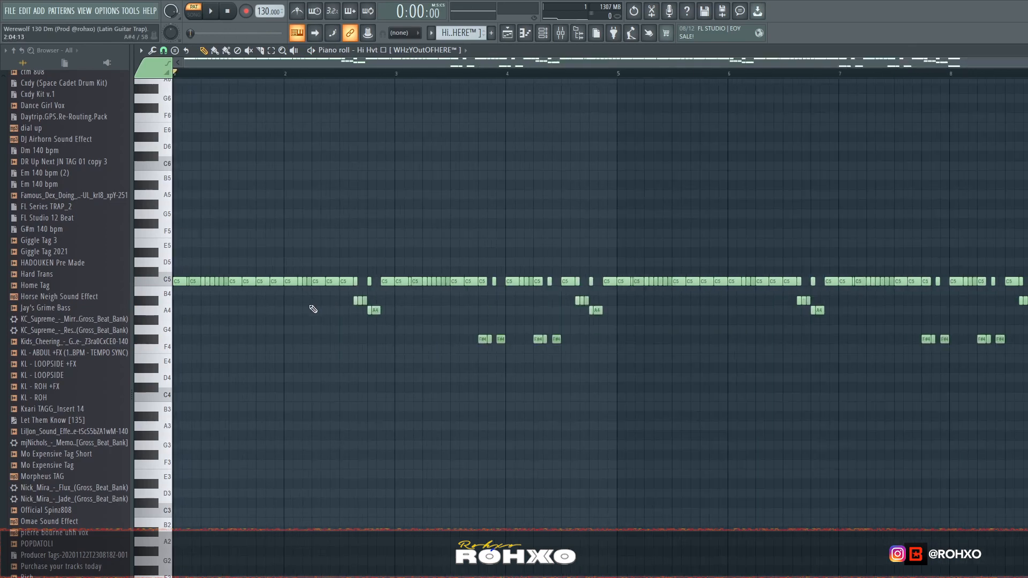
scroll(241, 292, up, 3)
drag(267, 294, 213, 268)
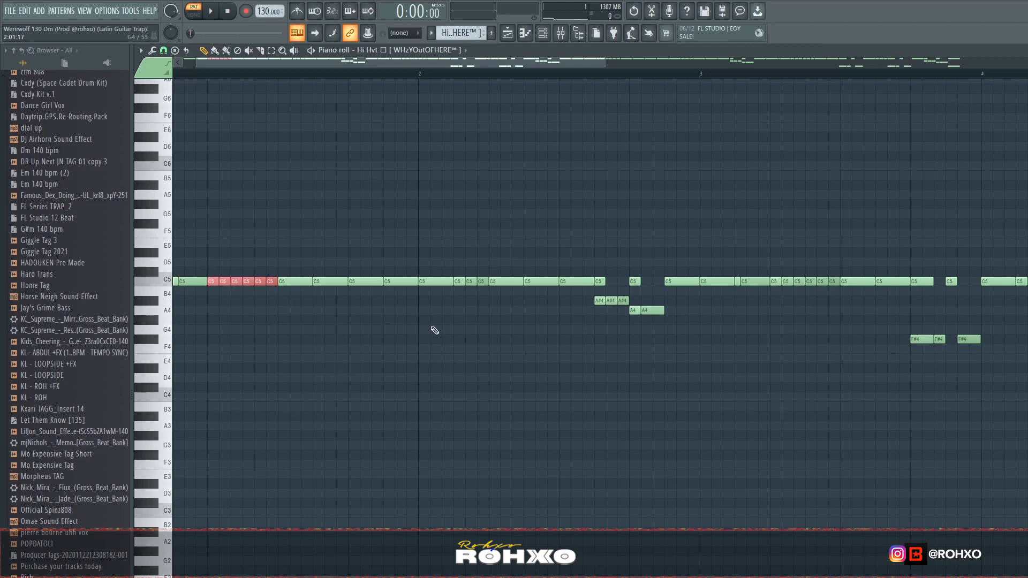
drag(401, 312, 402, 230)
click(415, 313)
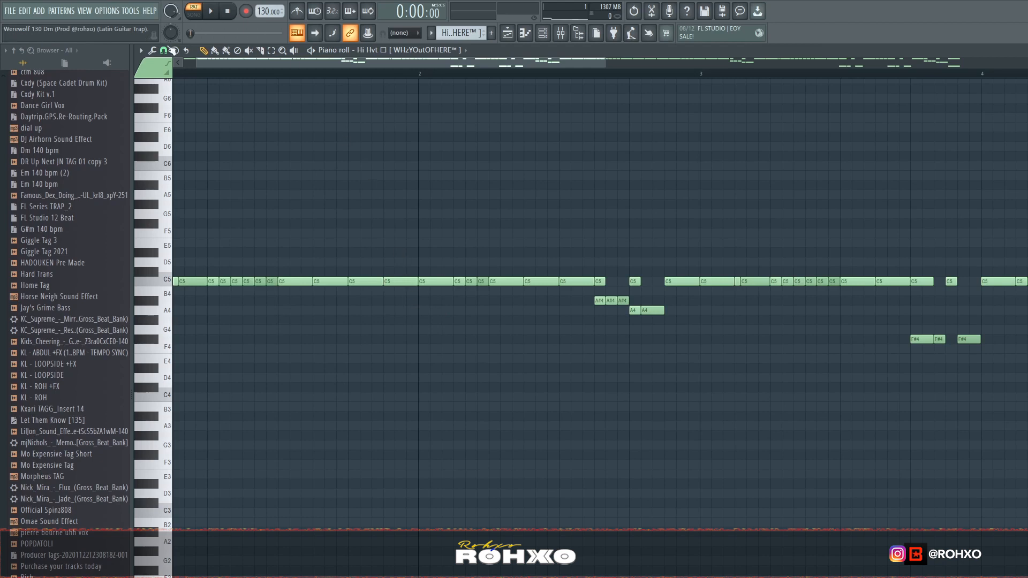
- Change the snap setting and draw six short, evenly spaced A5 notes across the last beat of bar 1 as an example roll
click(173, 50)
click(190, 166)
click(349, 196)
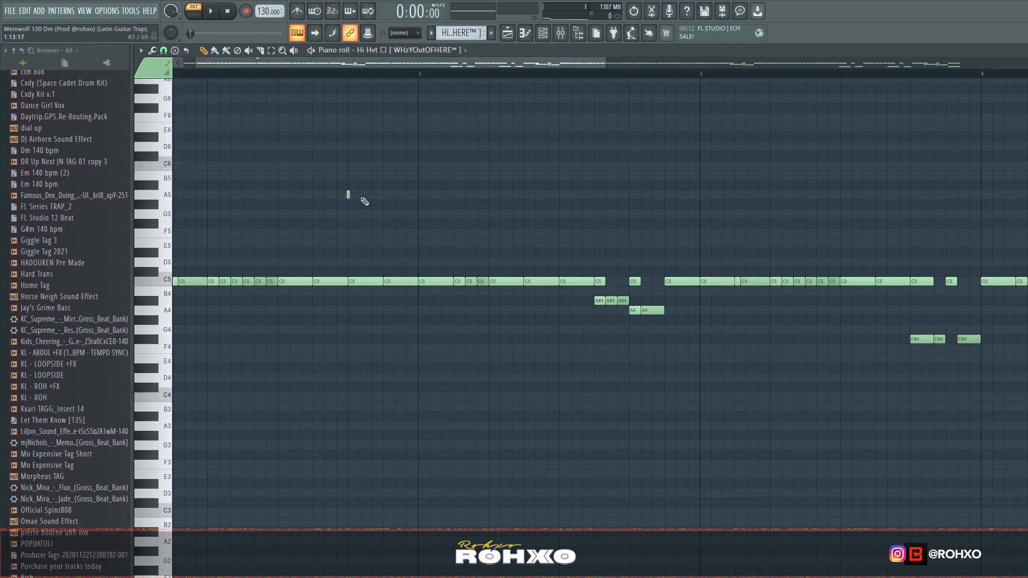
click(360, 195)
click(372, 195)
click(384, 195)
click(395, 195)
click(407, 194)
- Show the piano roll LFO tool on the six selected A5 notes, close it, and delete those notes
drag(432, 209, 292, 143)
key(alt+o)
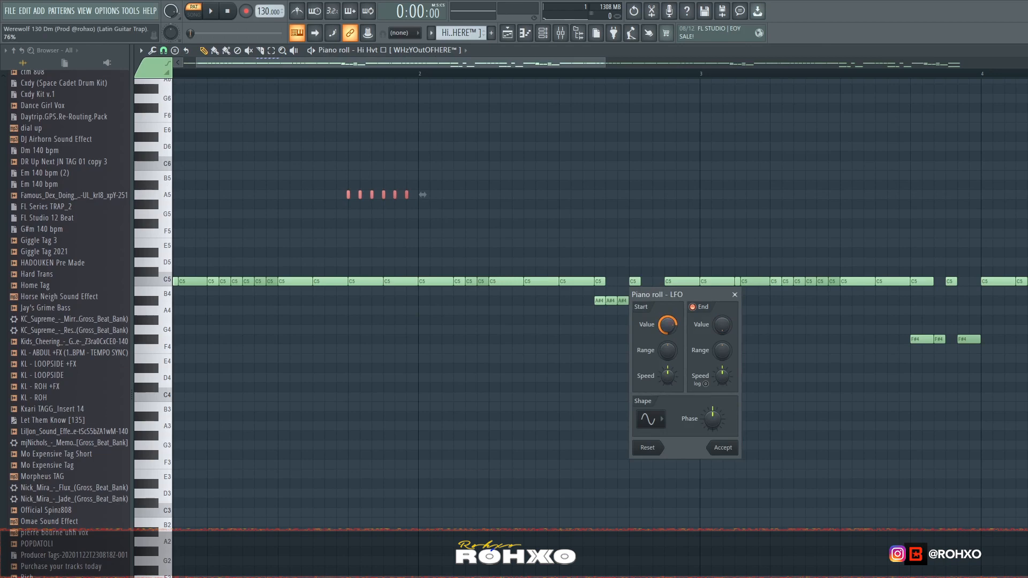
click(736, 295)
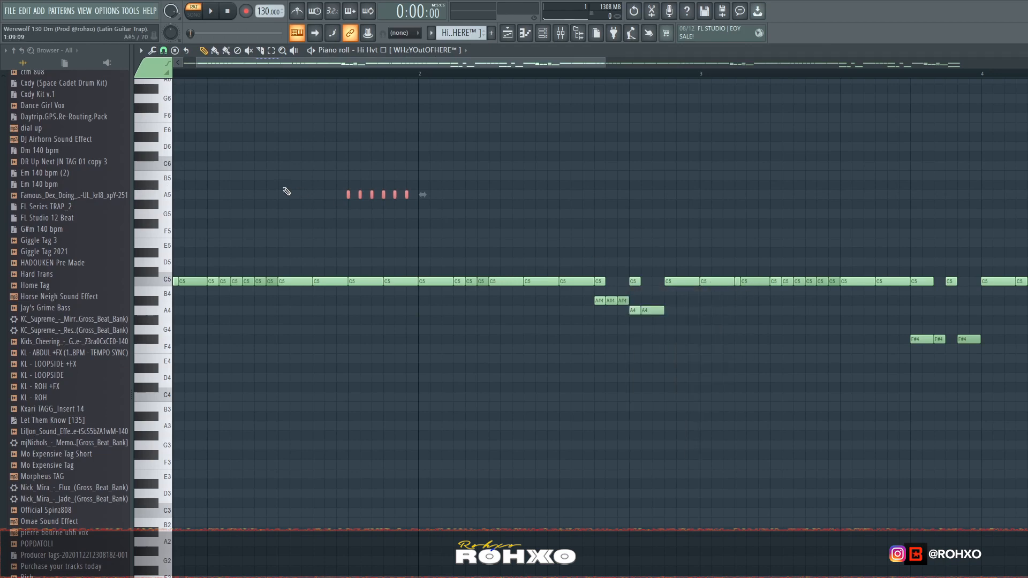
right_click(371, 196)
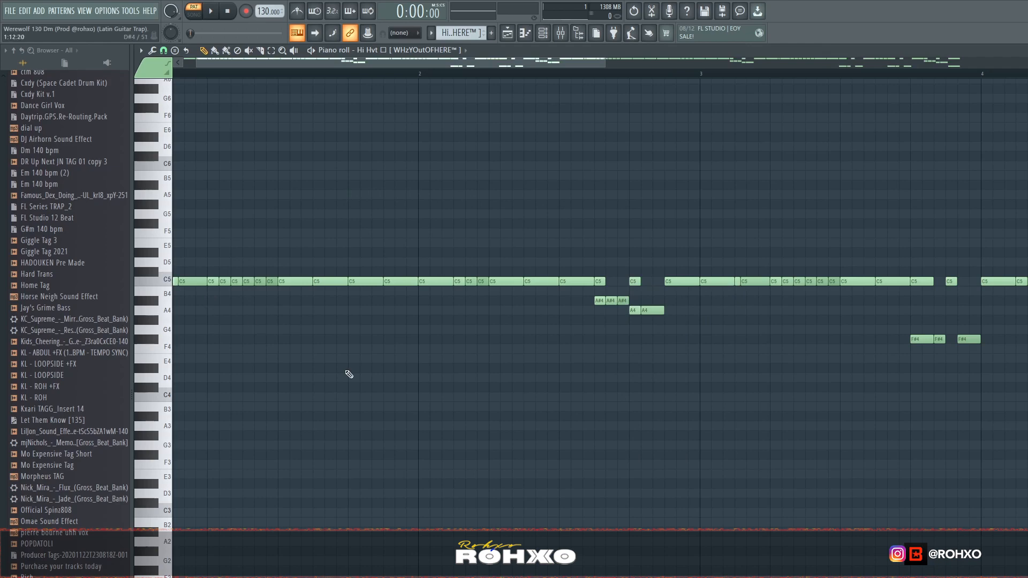
scroll(355, 369, down, 3)
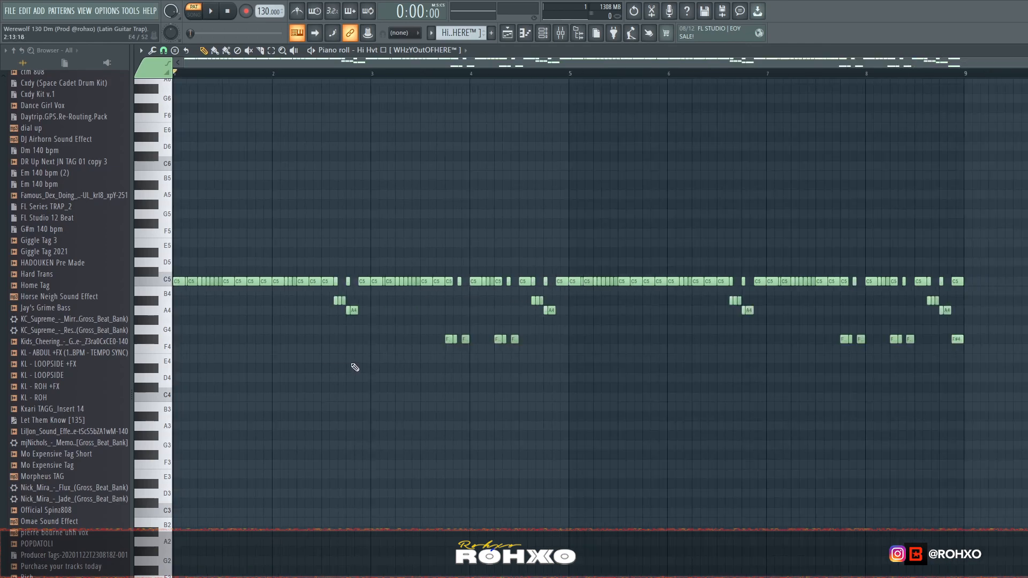
- Open the 808 Slatt pattern from Track 7 in the piano roll and play it on its own
scroll(345, 310, up, 3)
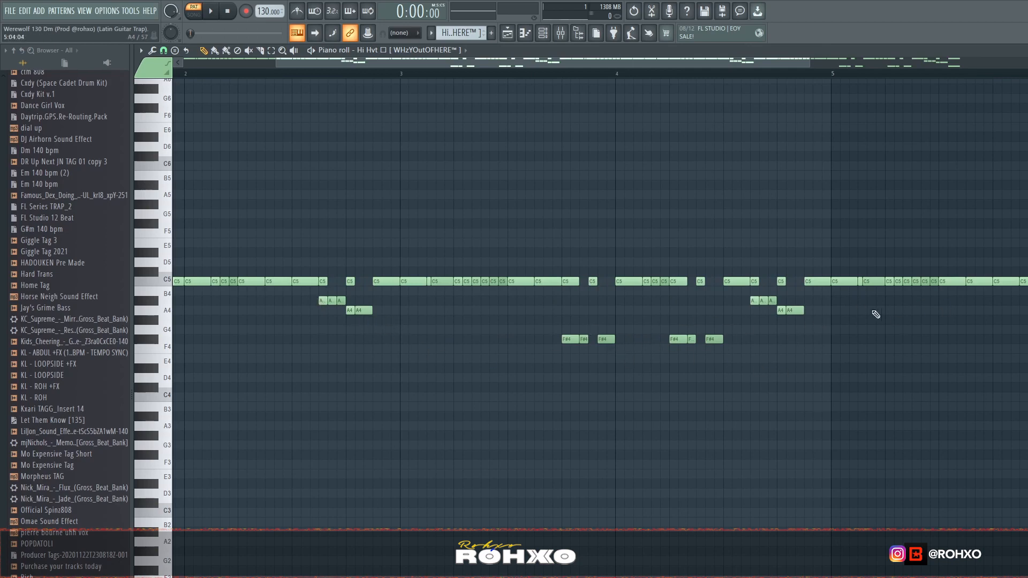
scroll(684, 327, down, 3)
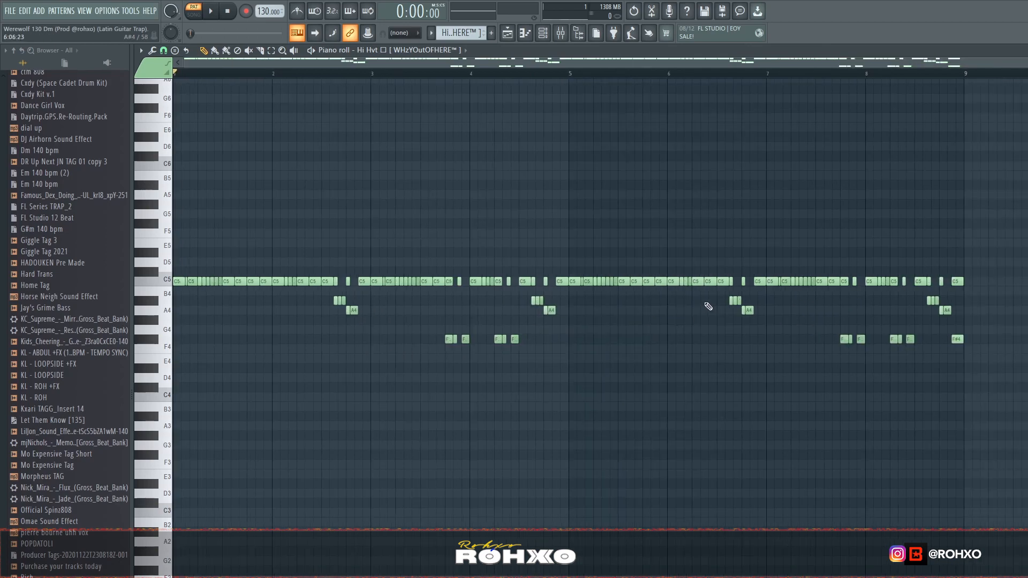
click(509, 38)
click(371, 277)
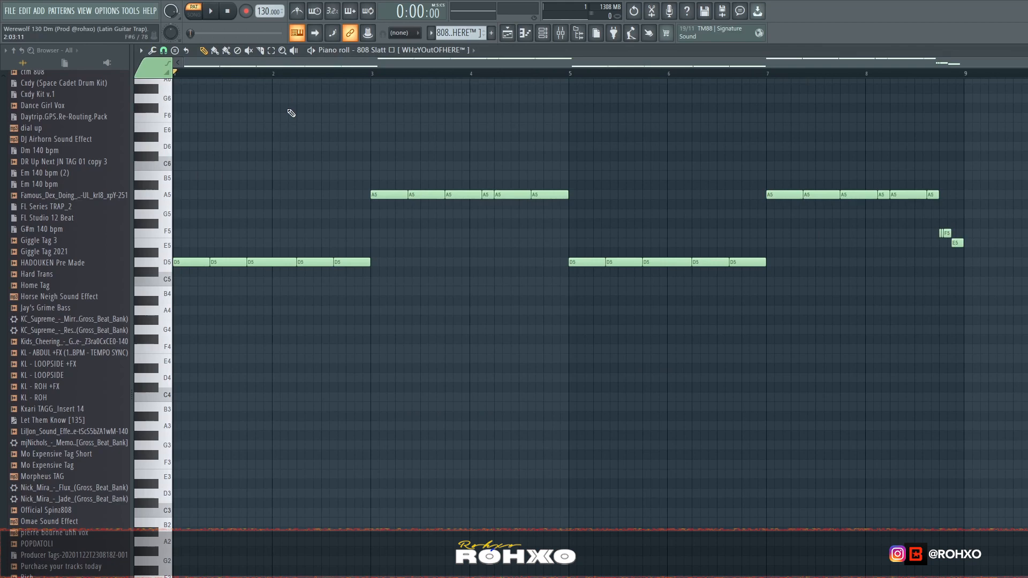
key(space)
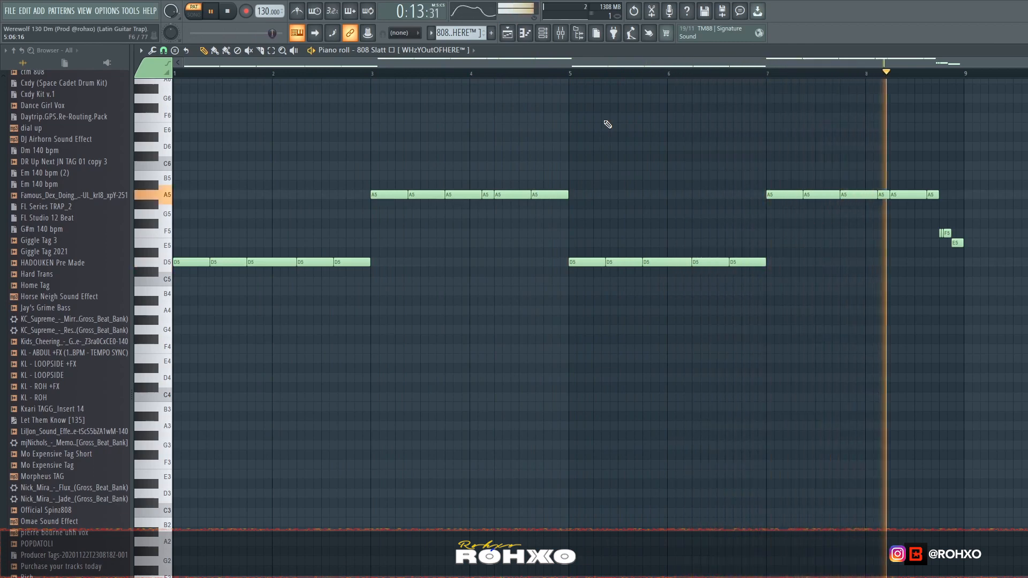
key(space)
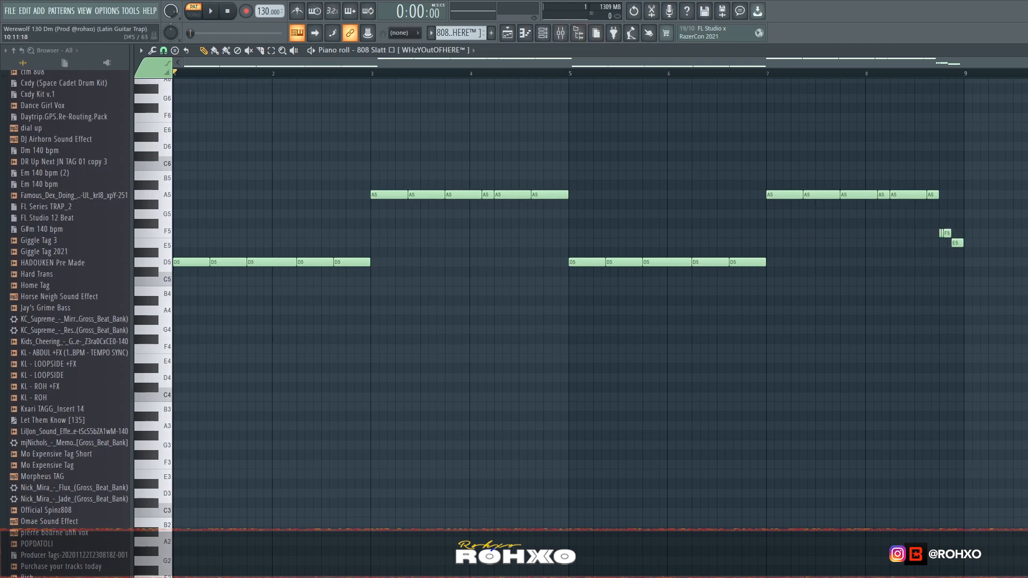
- Examine the short F5 notes and final E5 note ending the 808 pattern, and check the snap options
key(super)
key(super)
scroll(953, 230, up, 4)
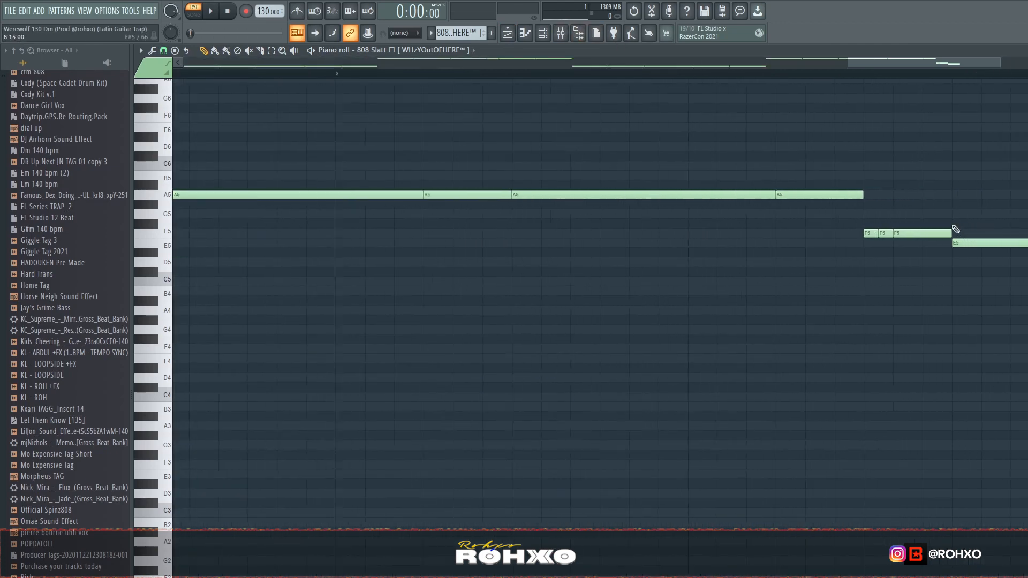
click(163, 50)
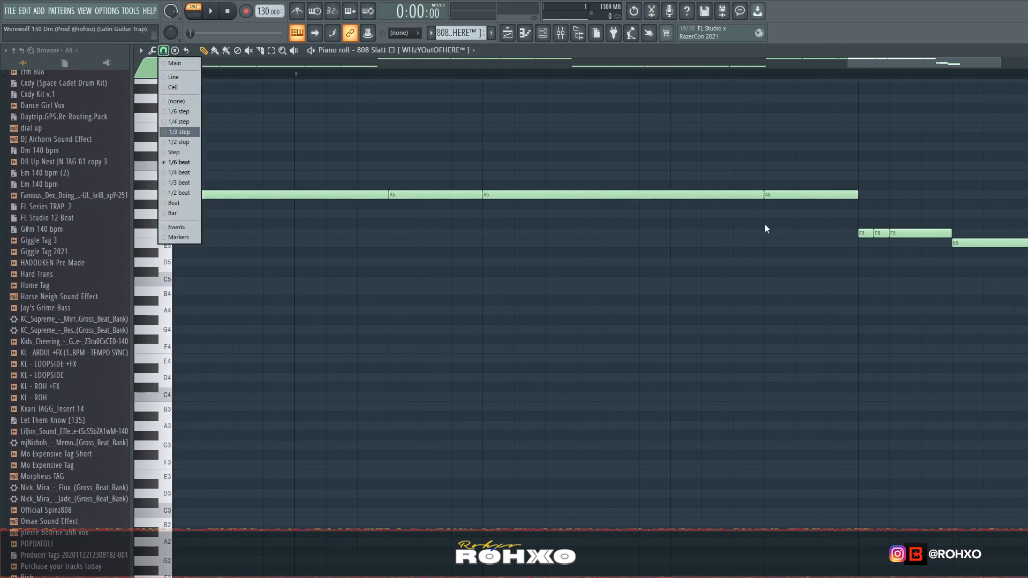
click(859, 334)
scroll(858, 326, down, 5)
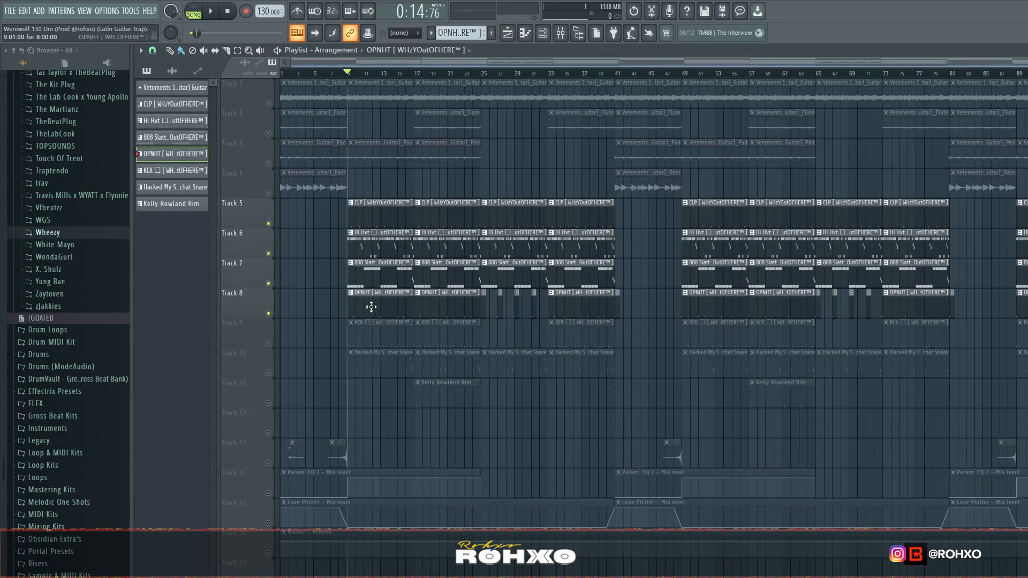
- Open the OPNHT open-hat pattern from Track 8 in the piano roll and play it in song mode
double_click(372, 307)
key(space)
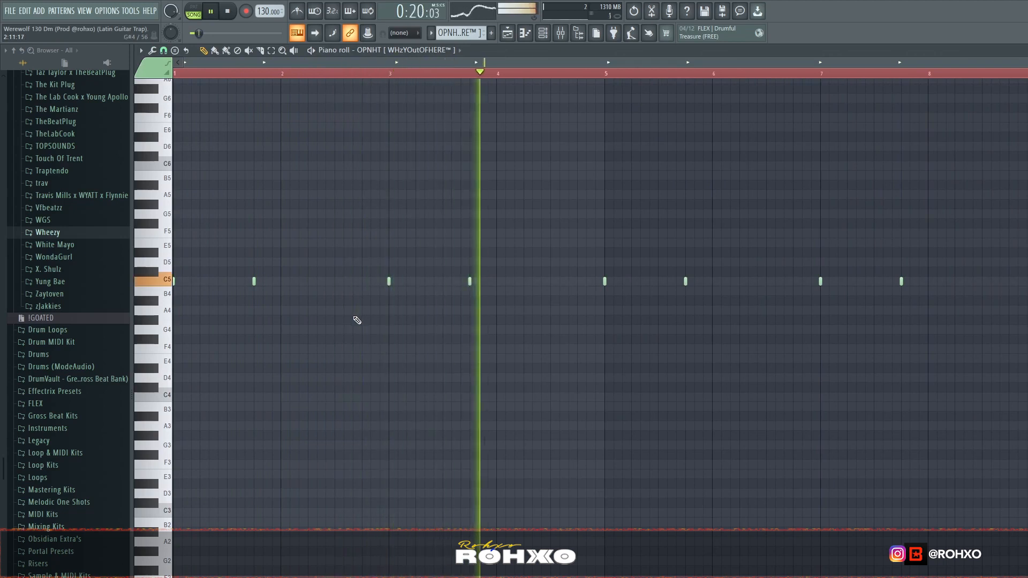
key(space)
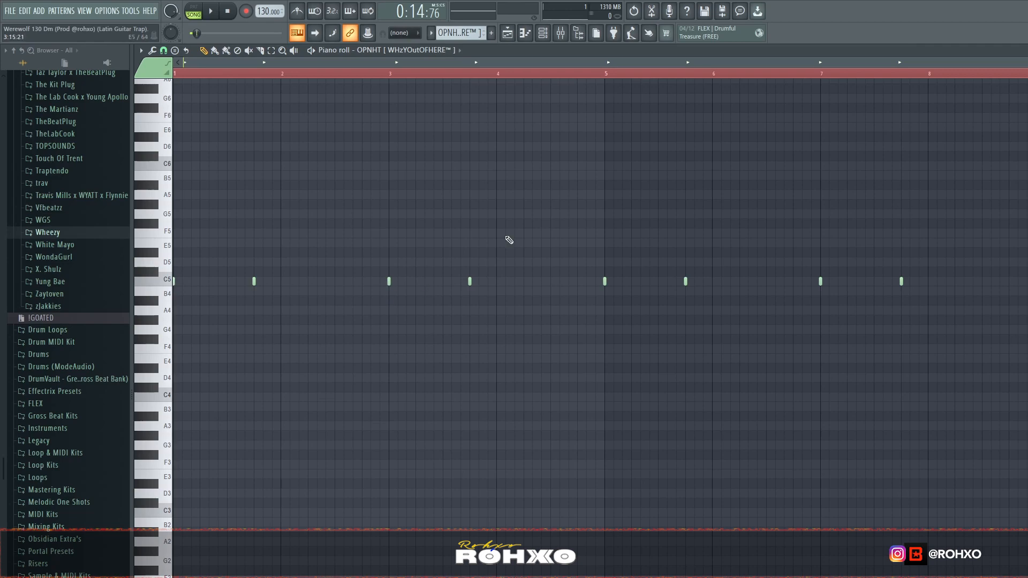
- Open the KCK kick pattern from Track 9 and play it back with the piano roll snap set to Step
click(561, 33)
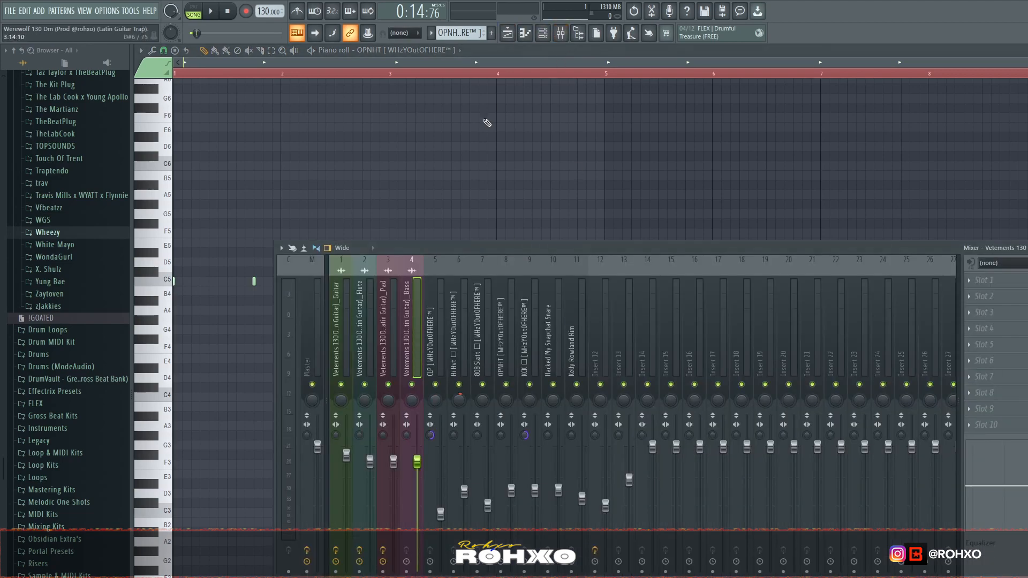
click(508, 33)
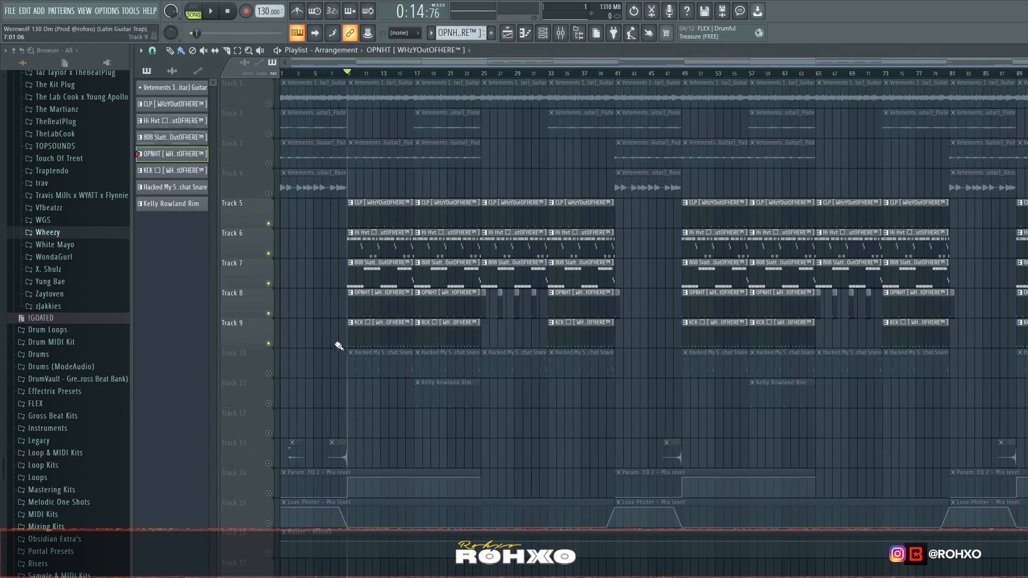
double_click(361, 328)
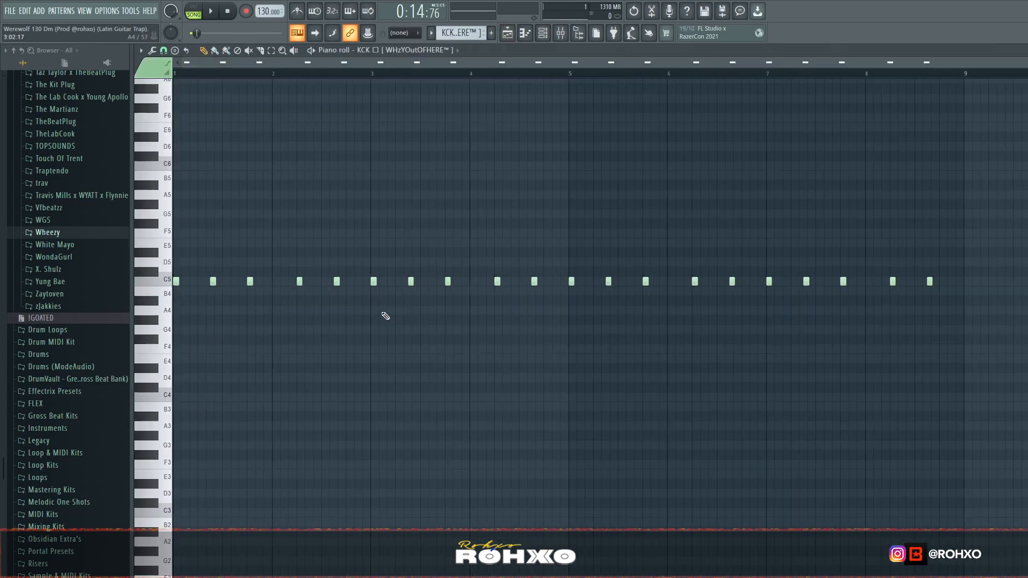
click(164, 50)
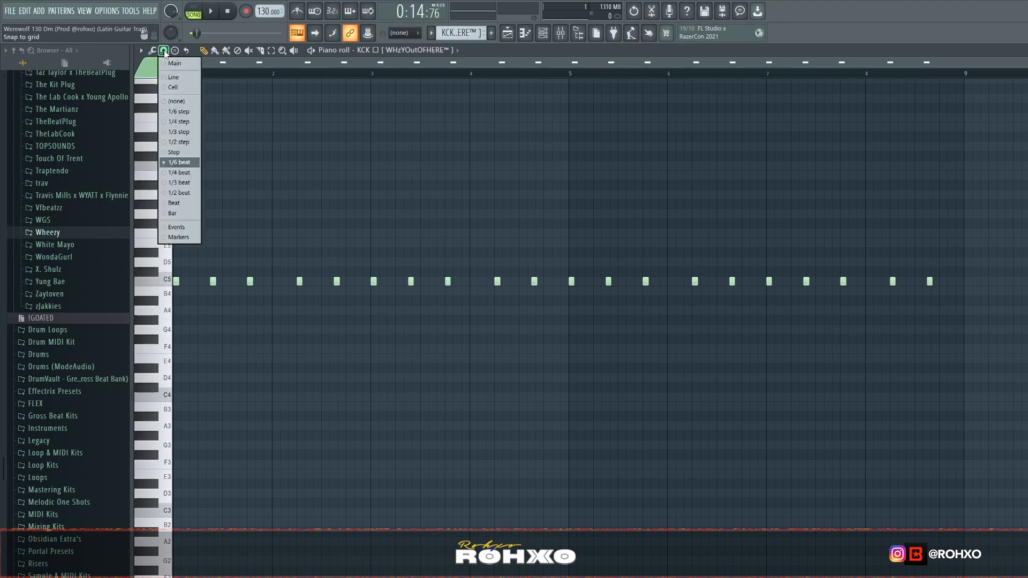
click(197, 152)
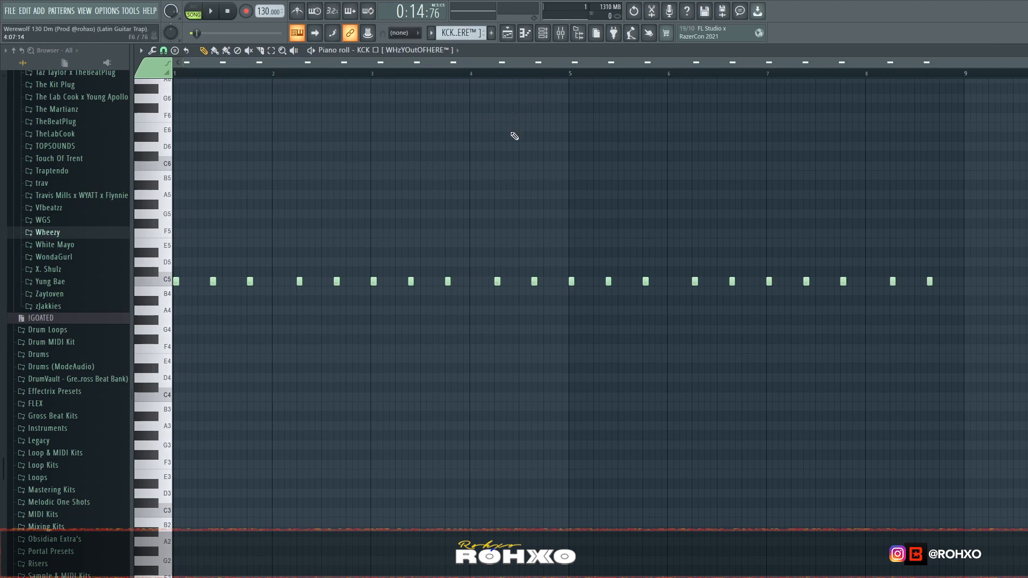
key(space)
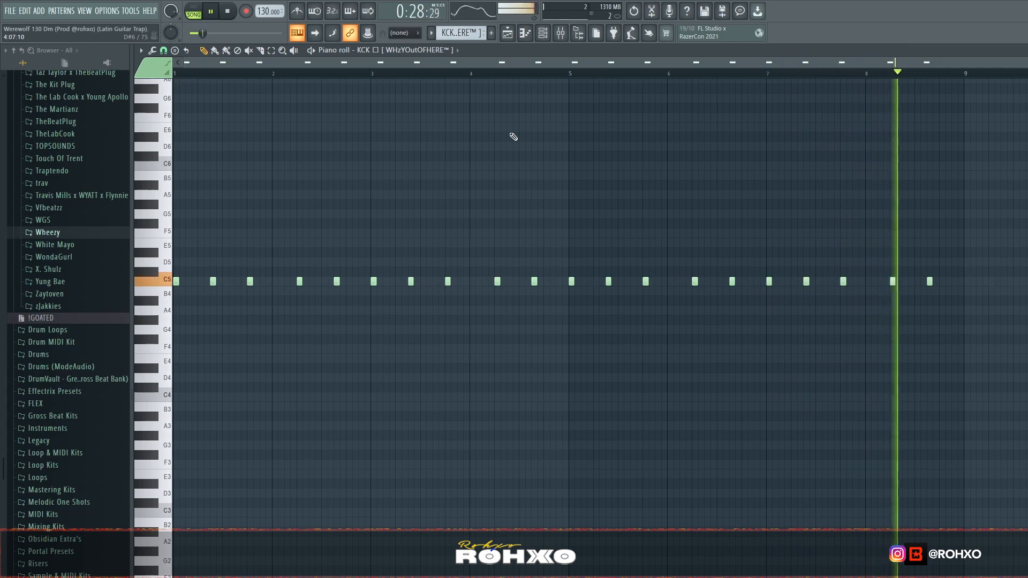
key(space)
- Unmute Track 10, then open its Hacked My Snapchat Snare pattern in the piano roll and play it
click(507, 33)
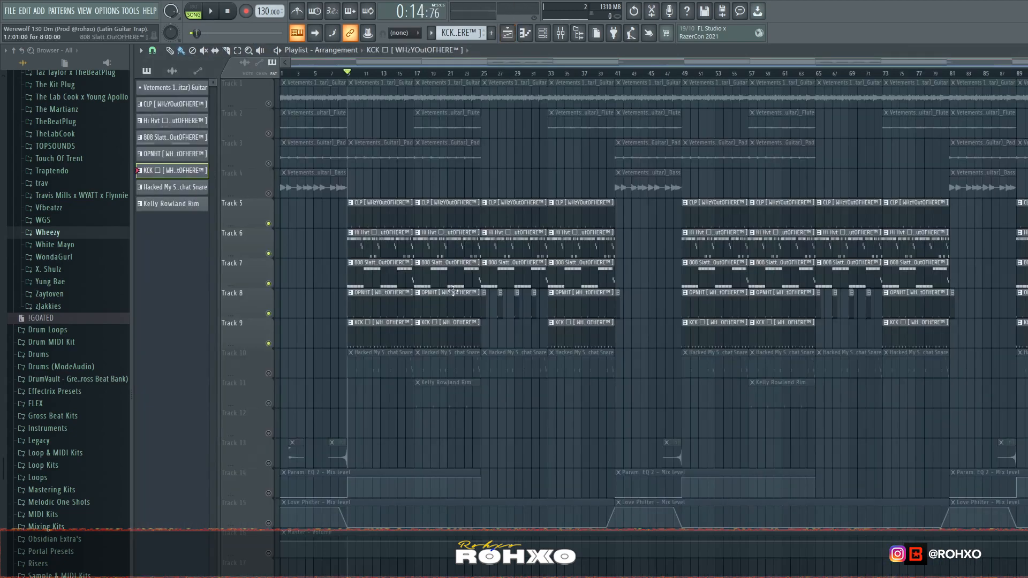
click(269, 374)
double_click(403, 365)
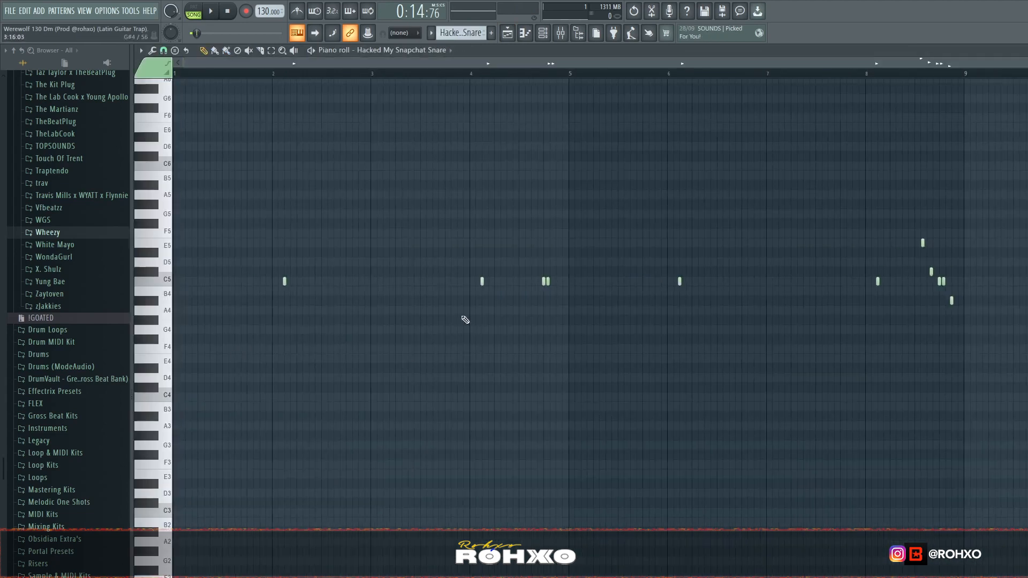
key(space)
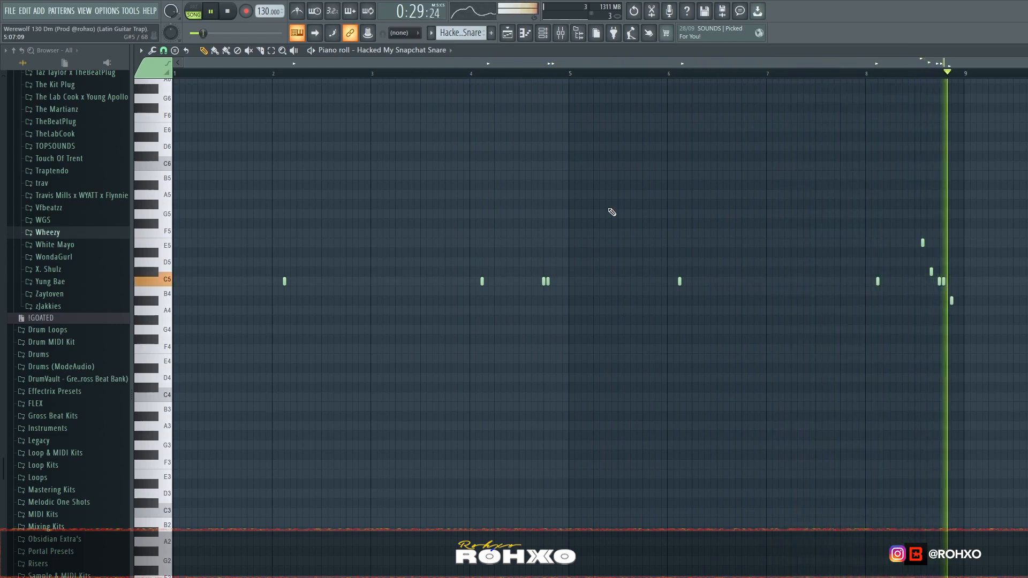
key(space)
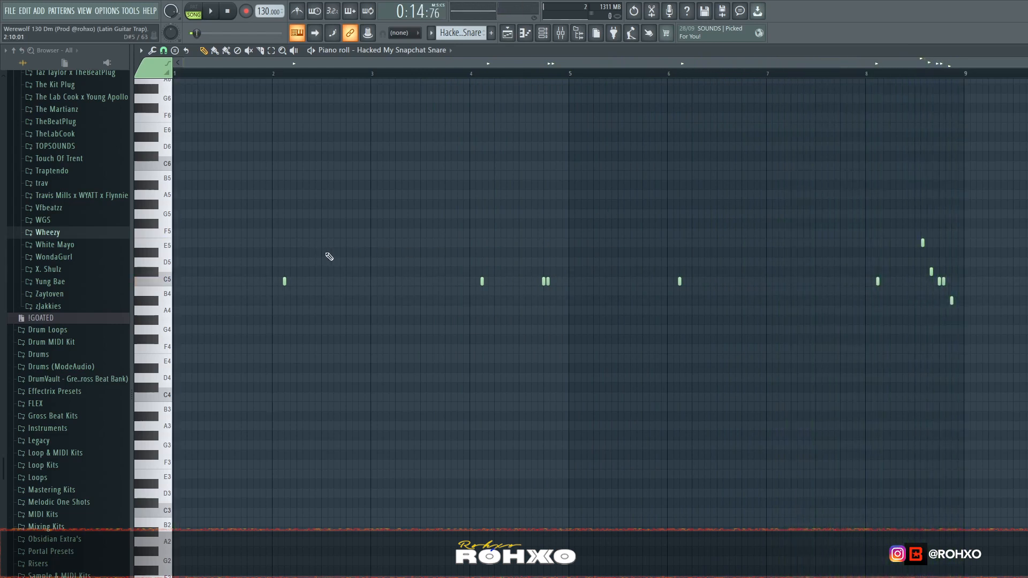
- Set the piano roll snap to 1/6 beat and examine the pair of C5 snare hits near the end of bar 4
ctrl+scroll(544, 294, up, 3)
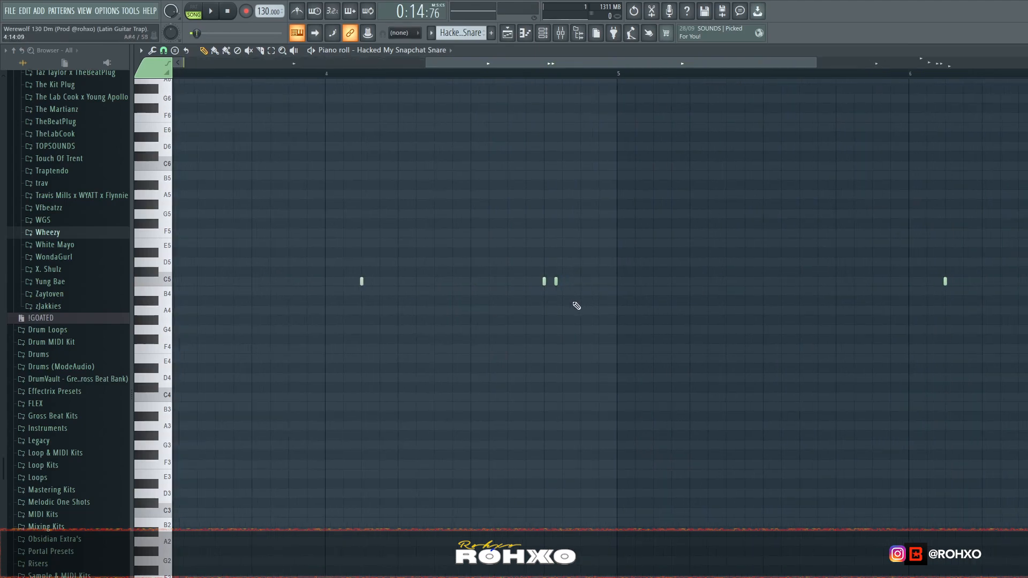
click(163, 50)
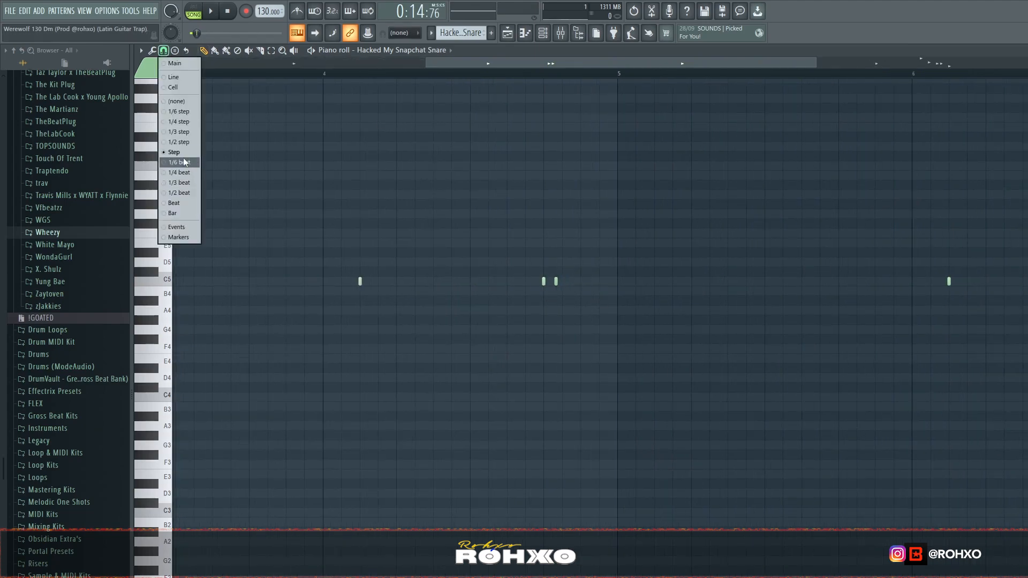
click(184, 162)
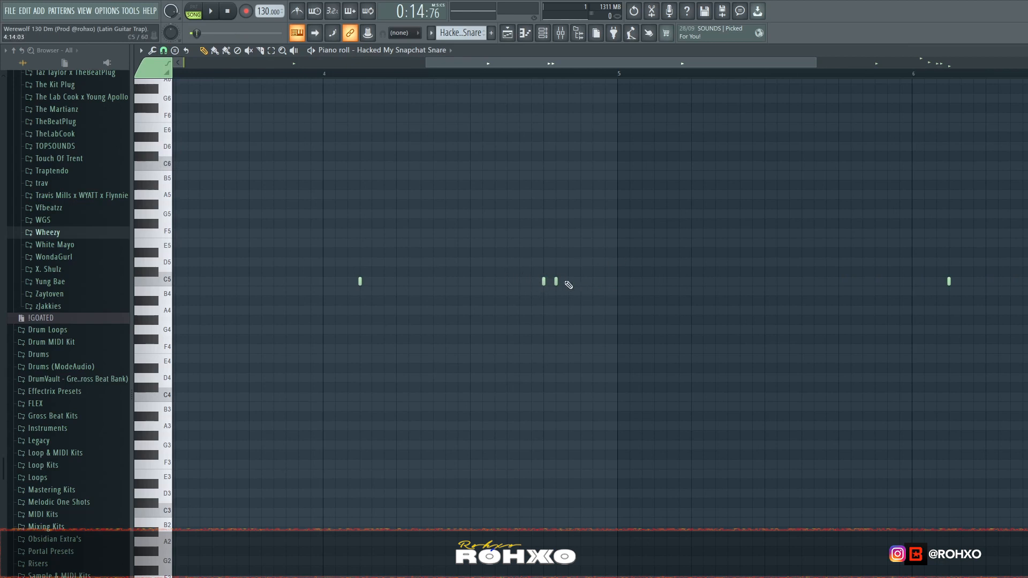
ctrl+scroll(568, 278, up, 3)
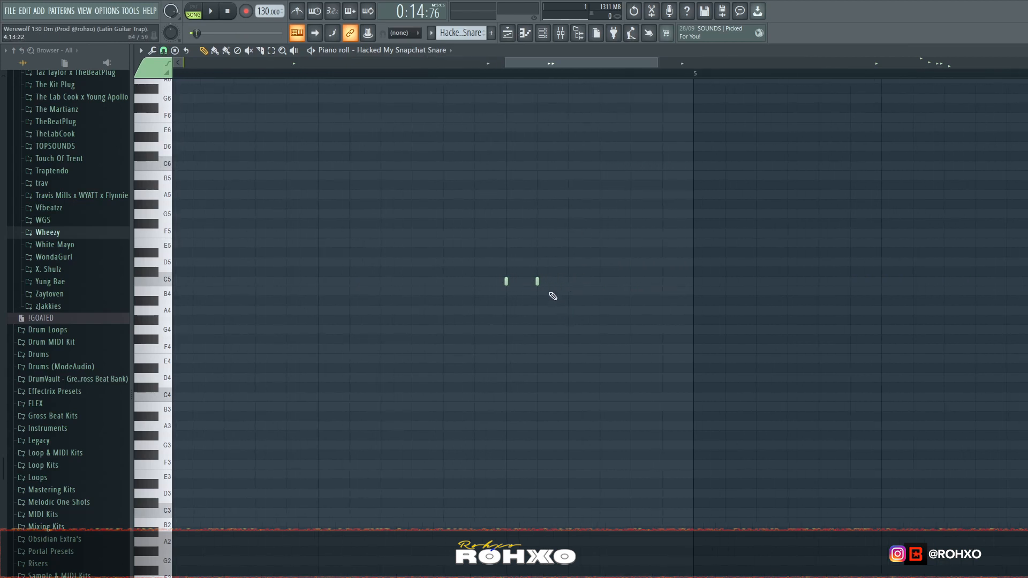
- Try two example notes above the paired C5 snare hits, then select the second hit of the pair
click(506, 233)
click(537, 233)
right_click(537, 233)
drag(554, 309, 522, 247)
scroll(530, 300, down, 5)
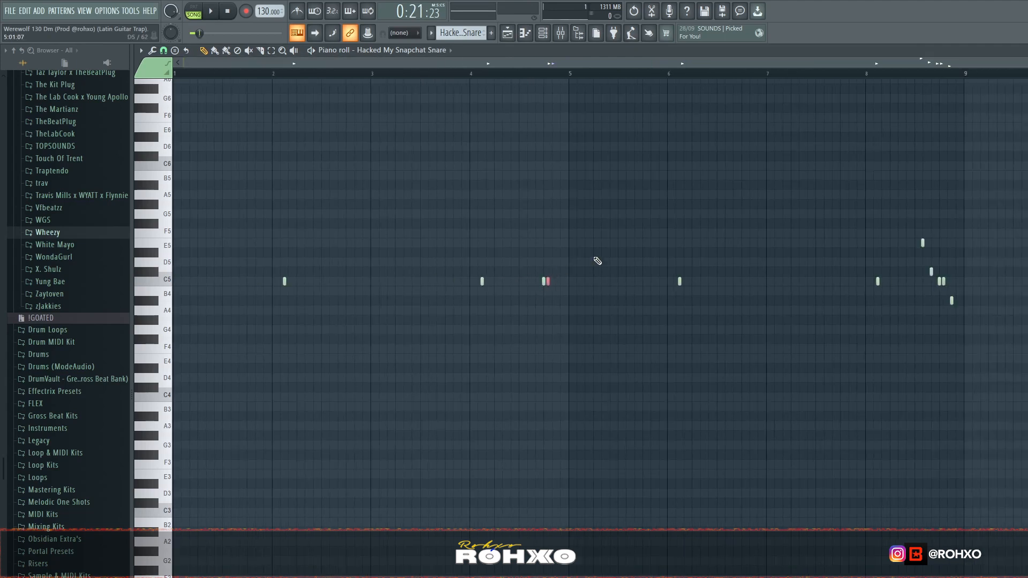
- Play the descending snare fill from bar 8 and set the piano roll snap to 1/3 beat
scroll(570, 117, up, 5)
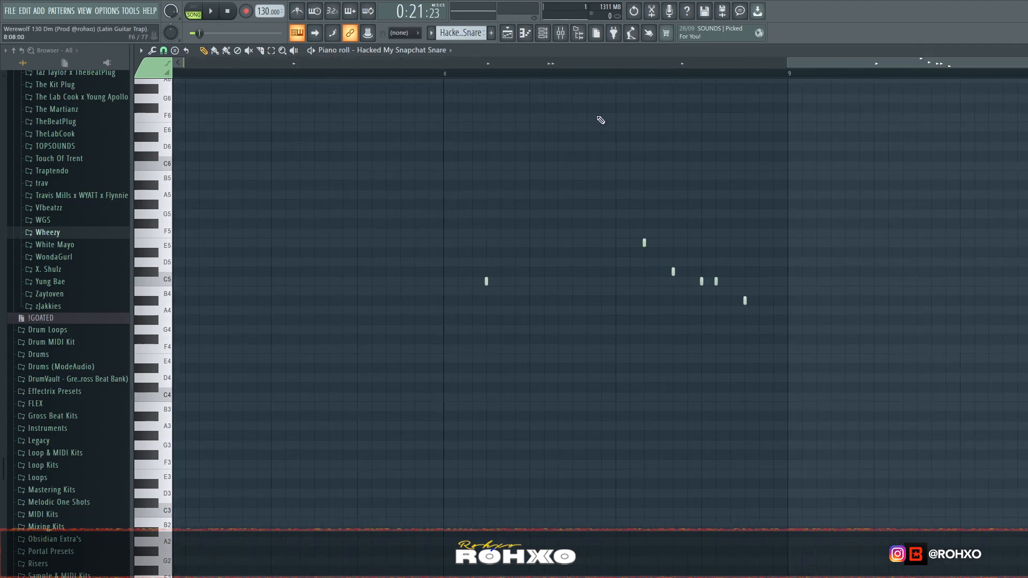
click(448, 77)
key(space)
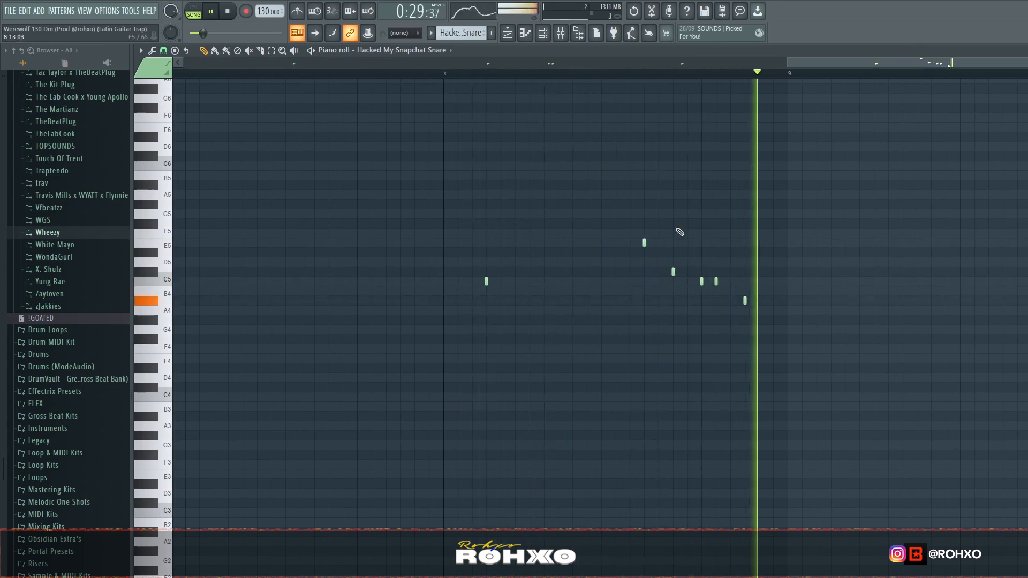
key(space)
click(163, 50)
click(180, 190)
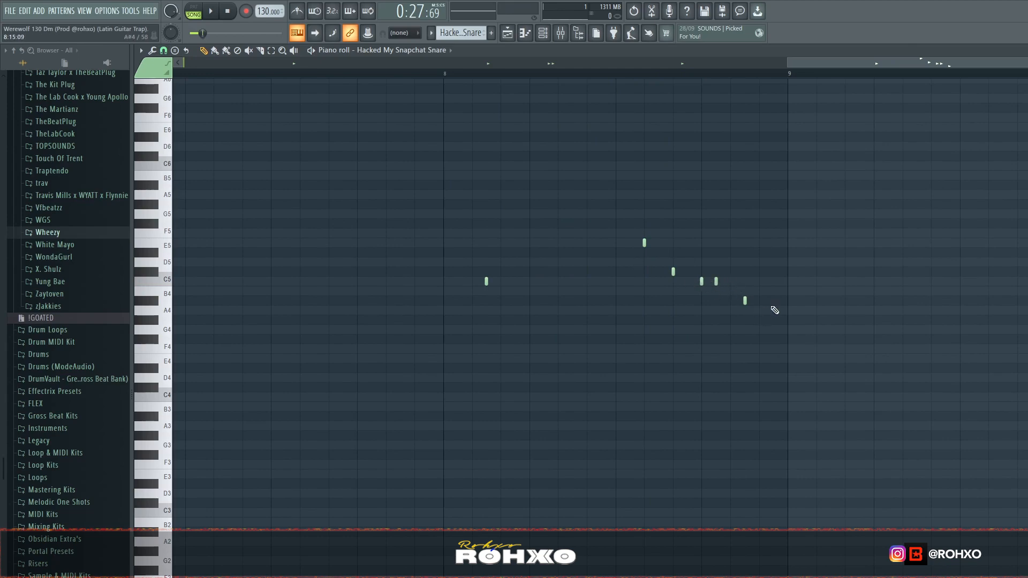
- Open the Kelly Rowland Rim pattern from Track 11 and play it from bar 17 of the arrangement
scroll(774, 326, down, 5)
click(508, 36)
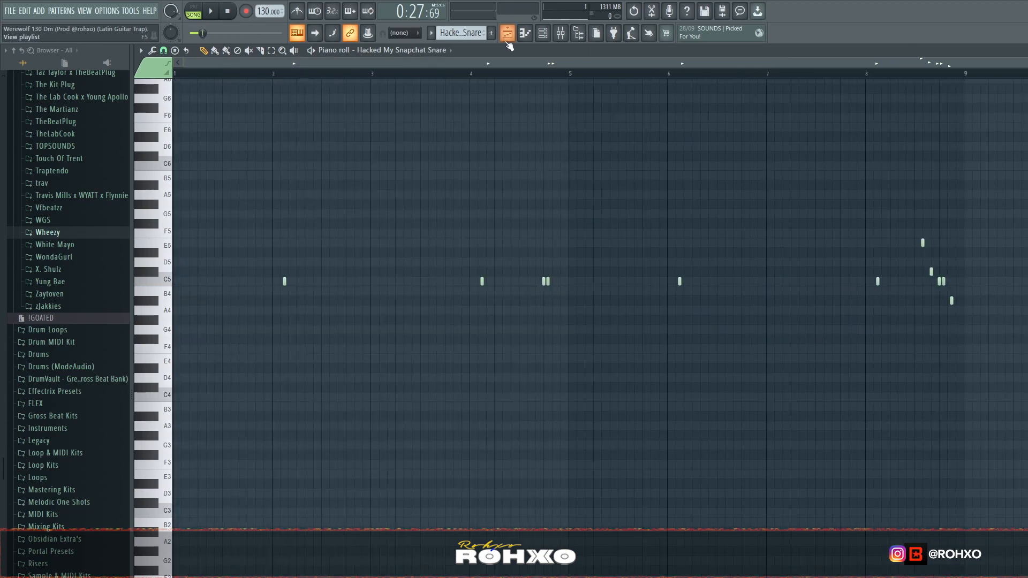
click(417, 74)
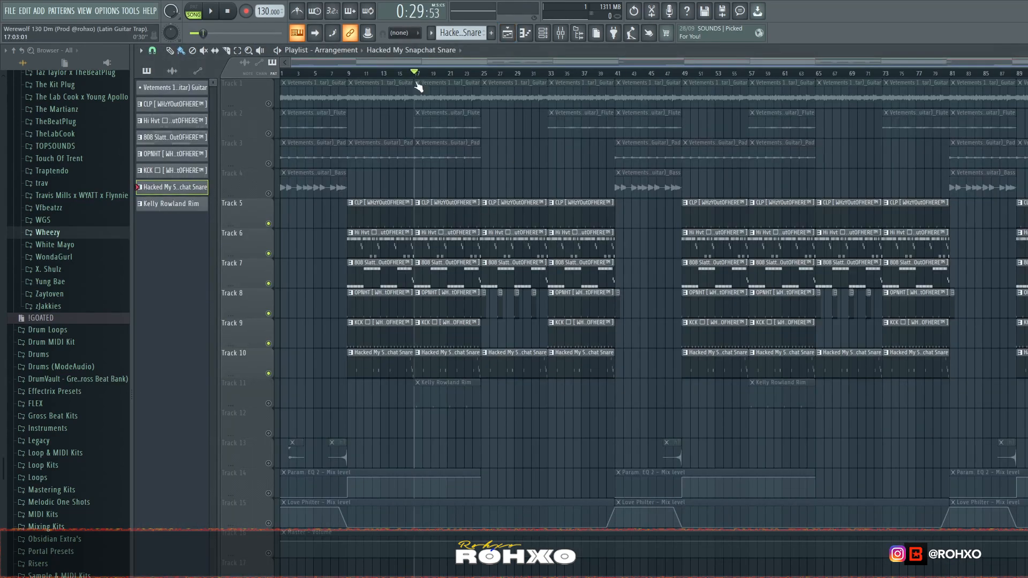
double_click(472, 397)
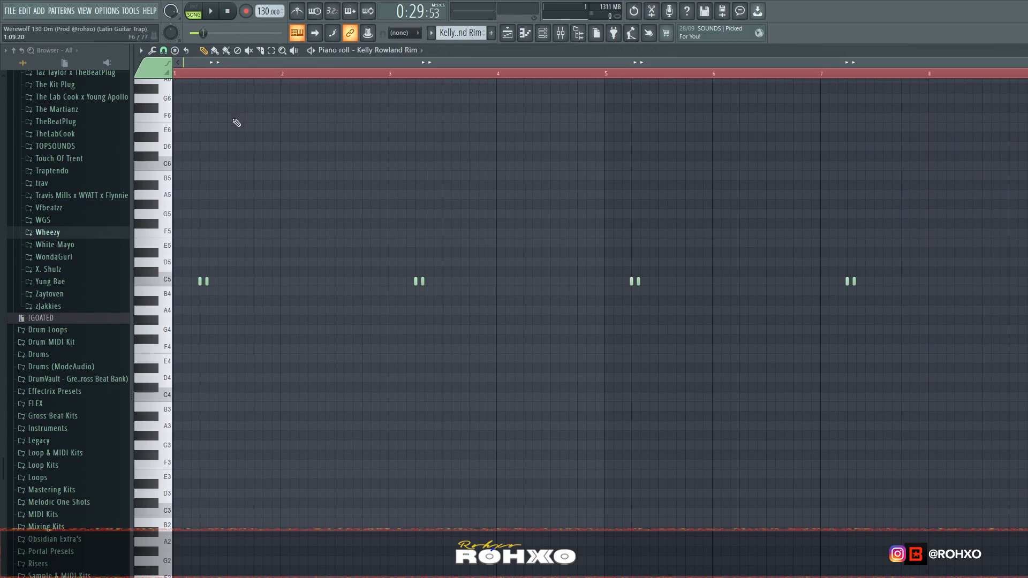
key(space)
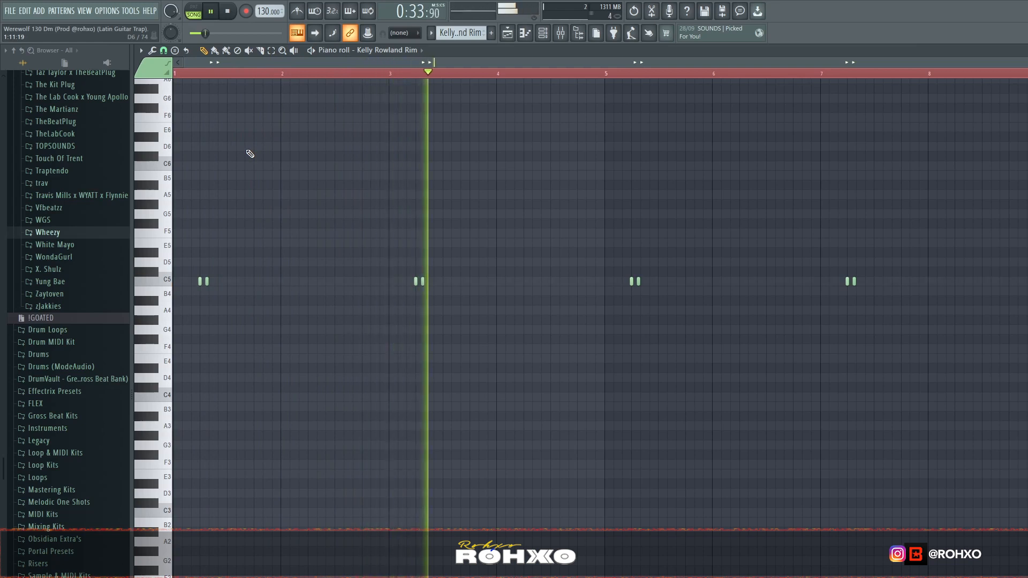
key(space)
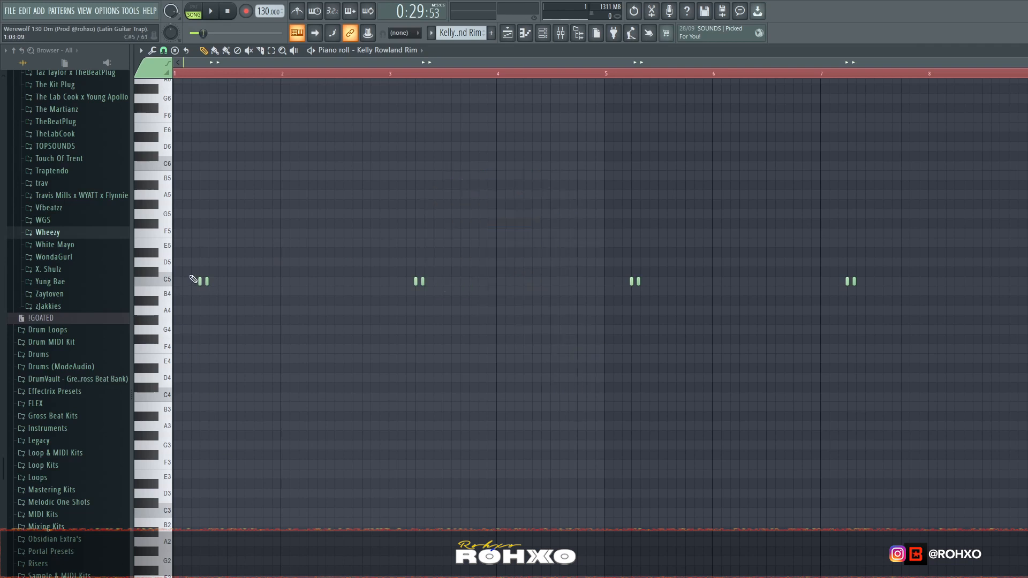
- Change the snap setting and examine the spacing of the paired C5 rim hits in bar 1
scroll(194, 279, up, 4)
click(163, 52)
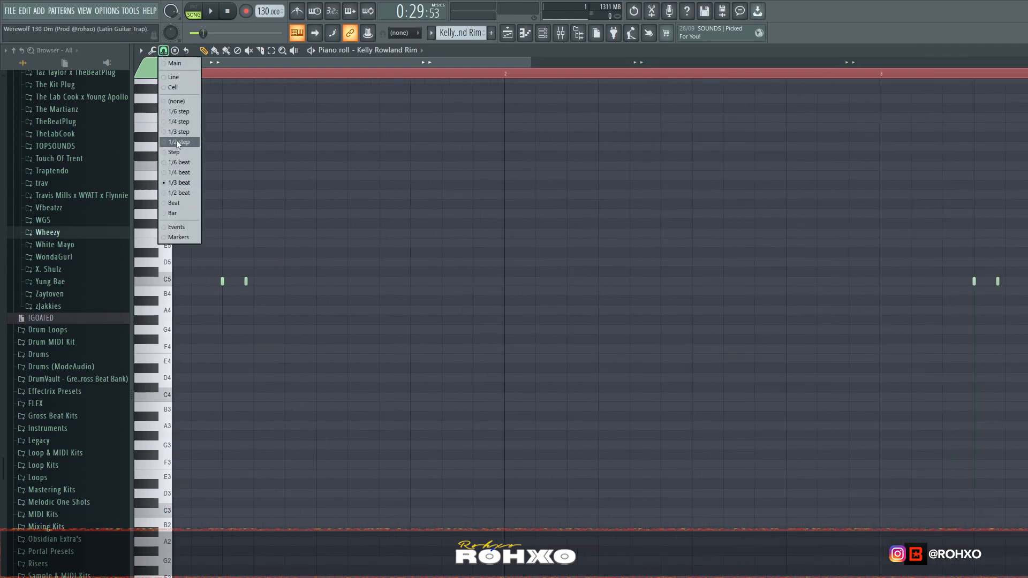
click(179, 159)
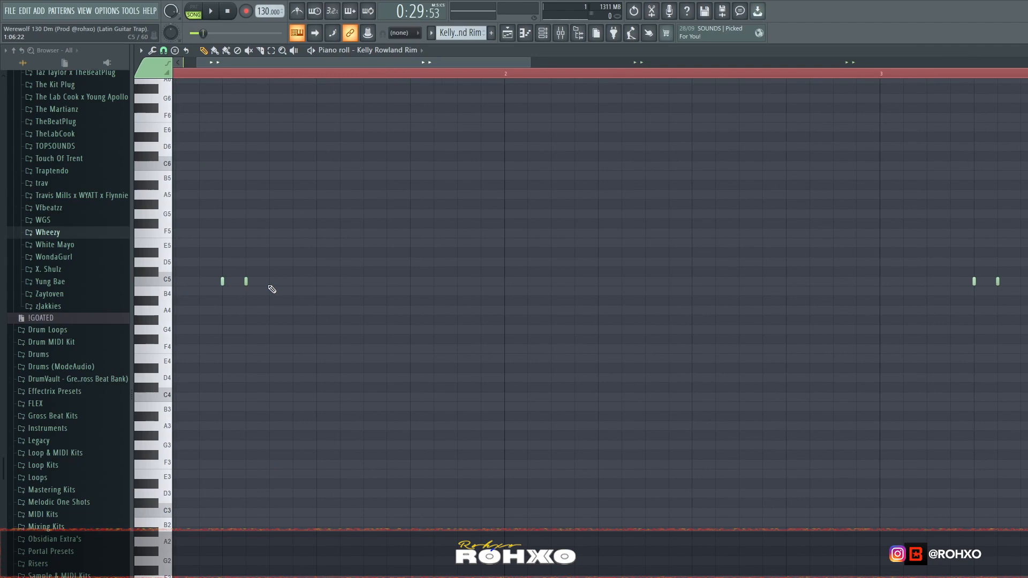
- Return to the arrangement and play the drum tracks from bar 17, then play the full beat with the melody tracks enabled
scroll(283, 205, down, 4)
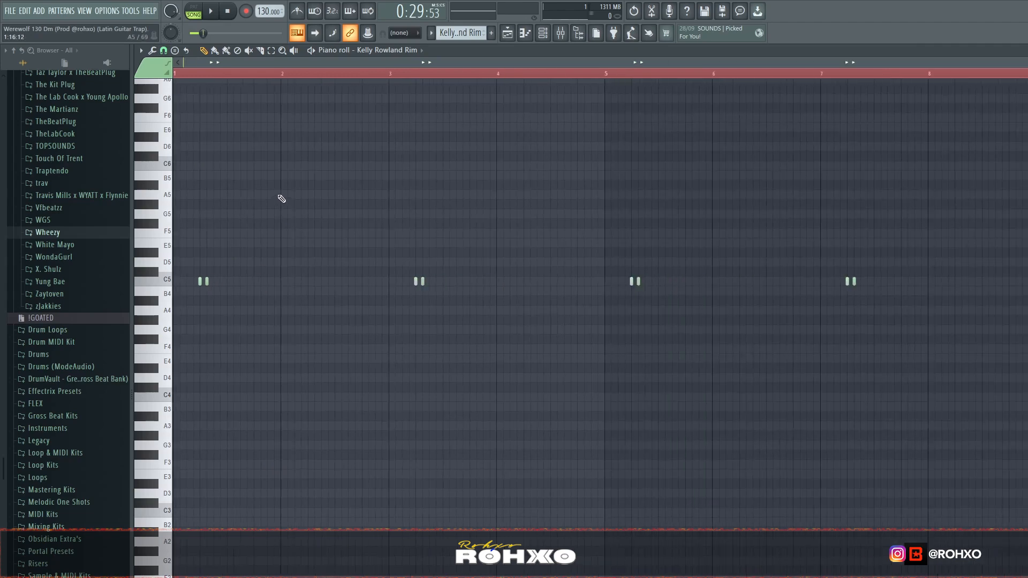
key(F5)
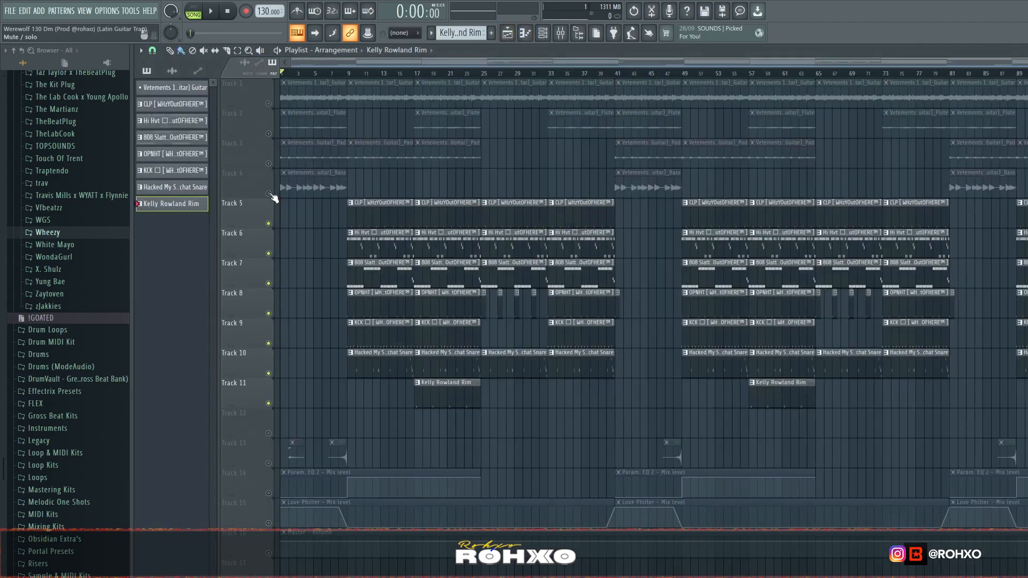
click(416, 73)
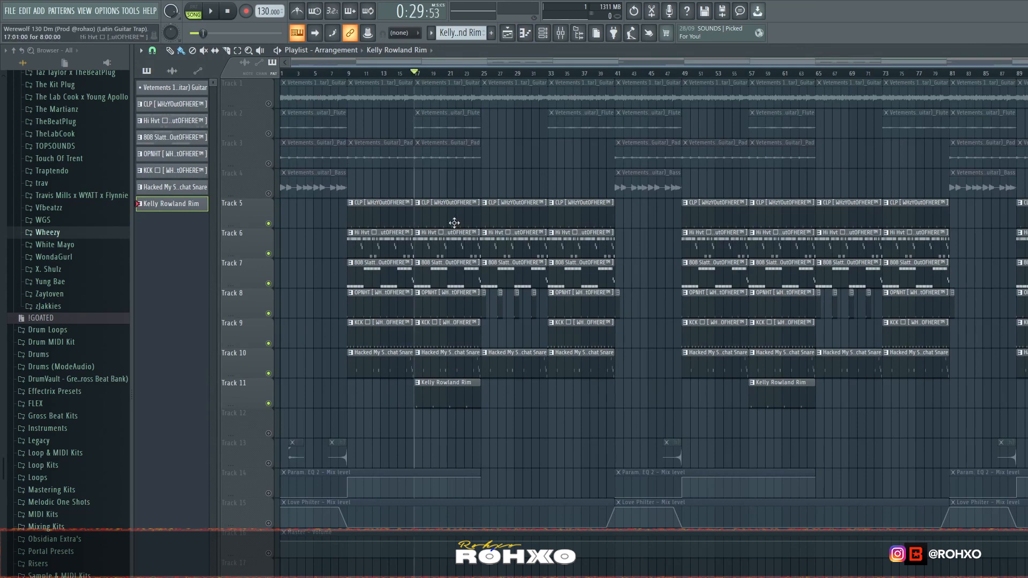
key(space)
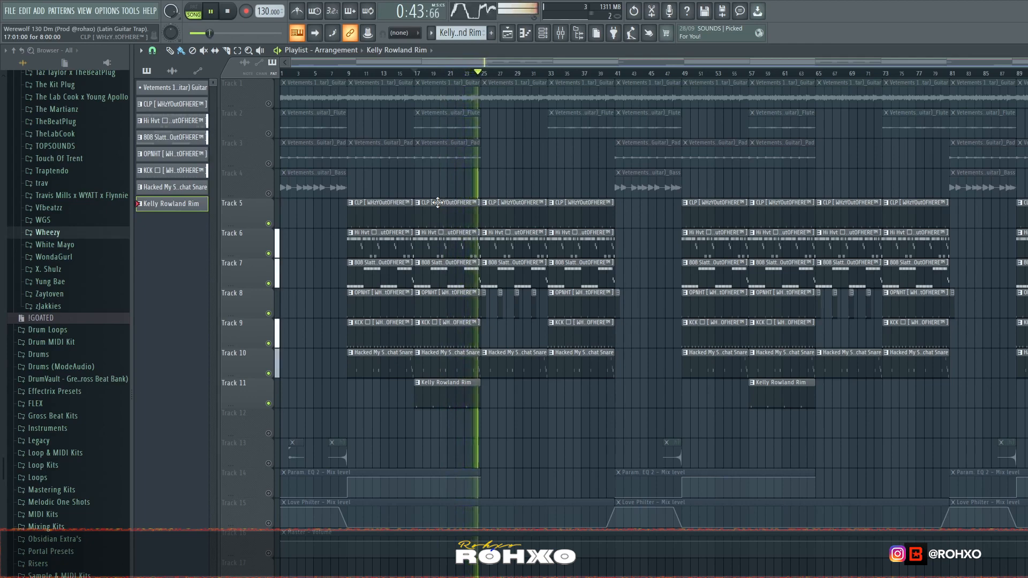
key(space)
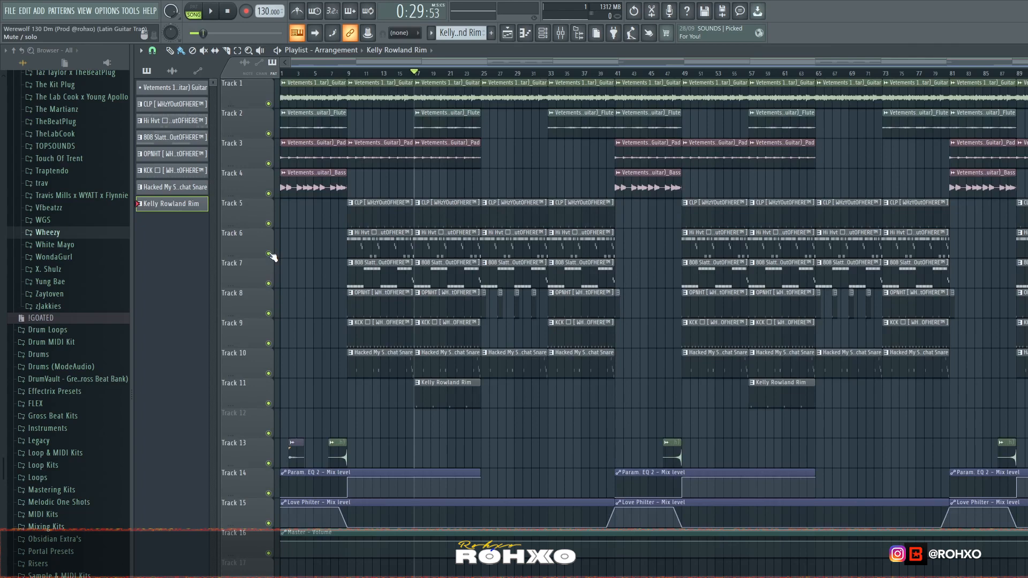
key(space)
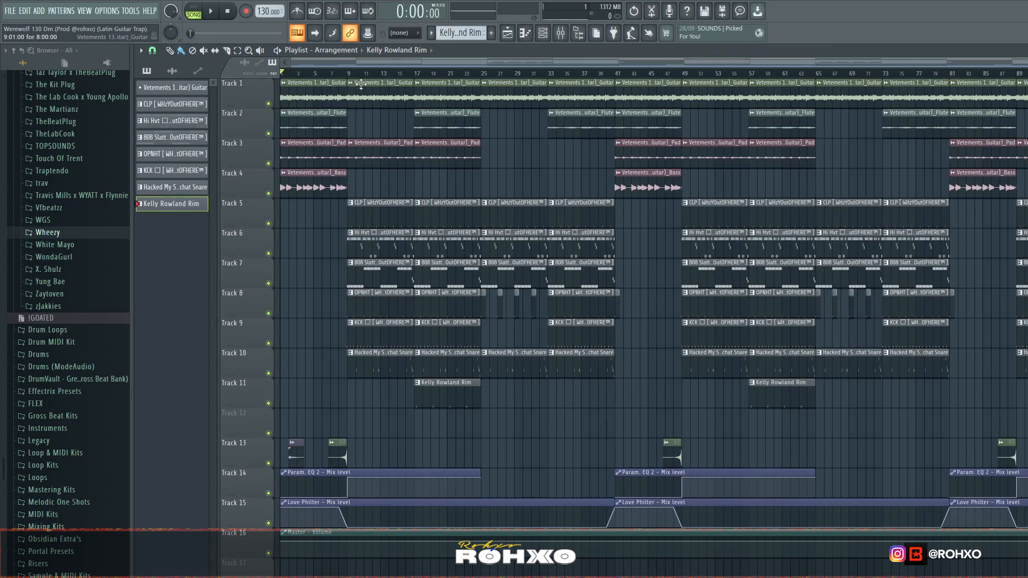
- Try deleting the first guitar clip on Track 1, play the transition into bar 9, then undo the deletion
right_click(329, 90)
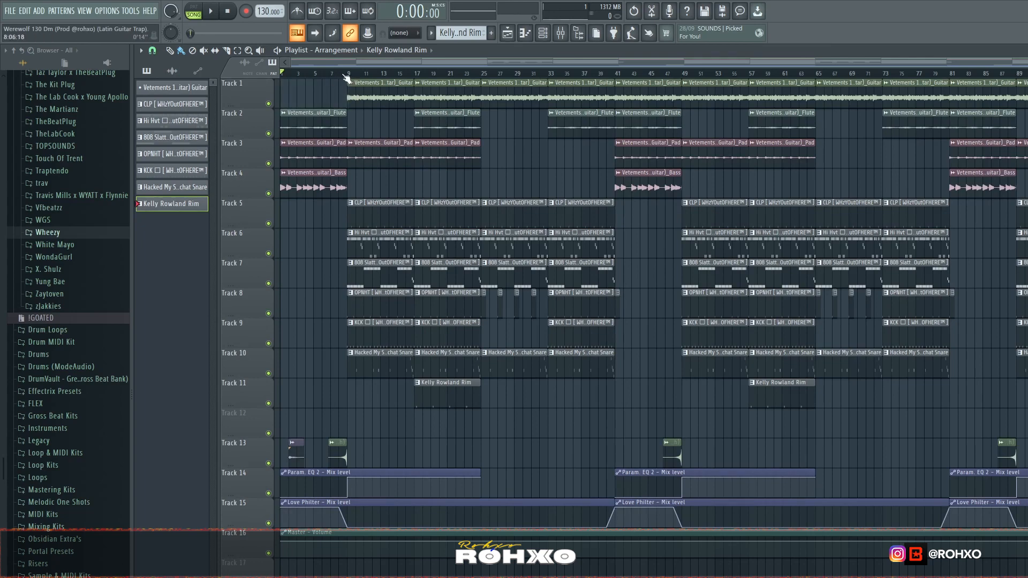
click(345, 75)
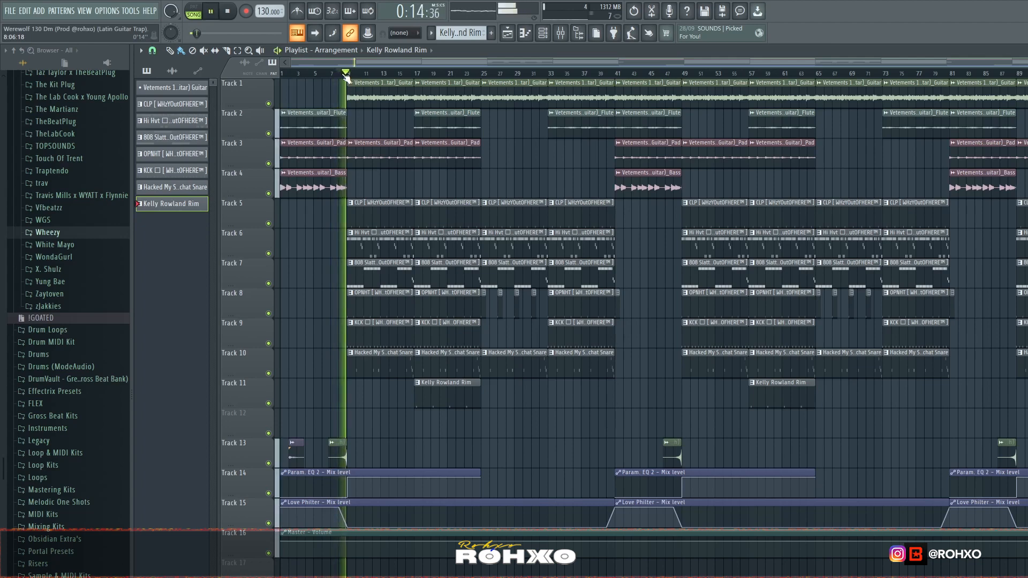
key(space)
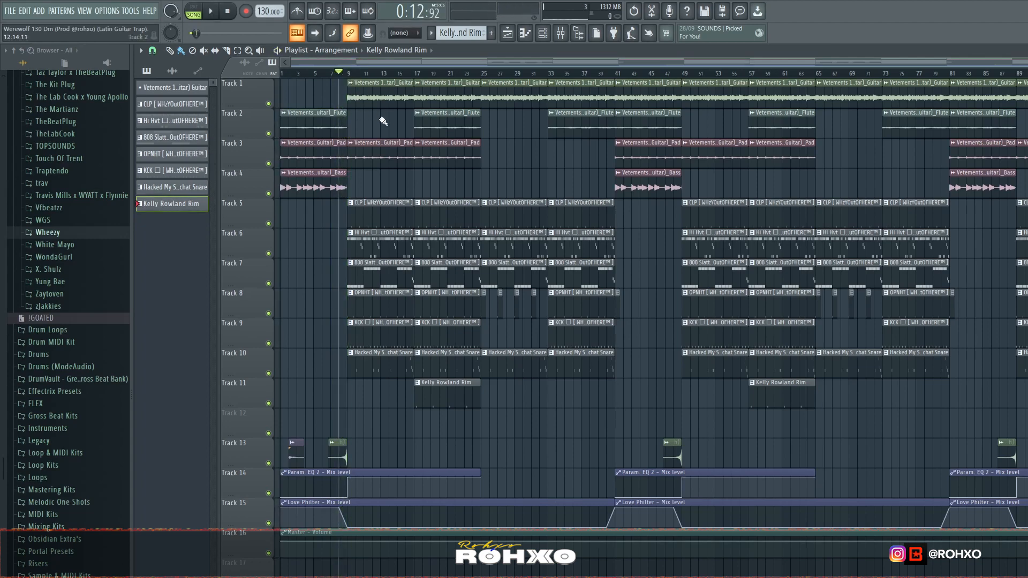
key(ctrl+z)
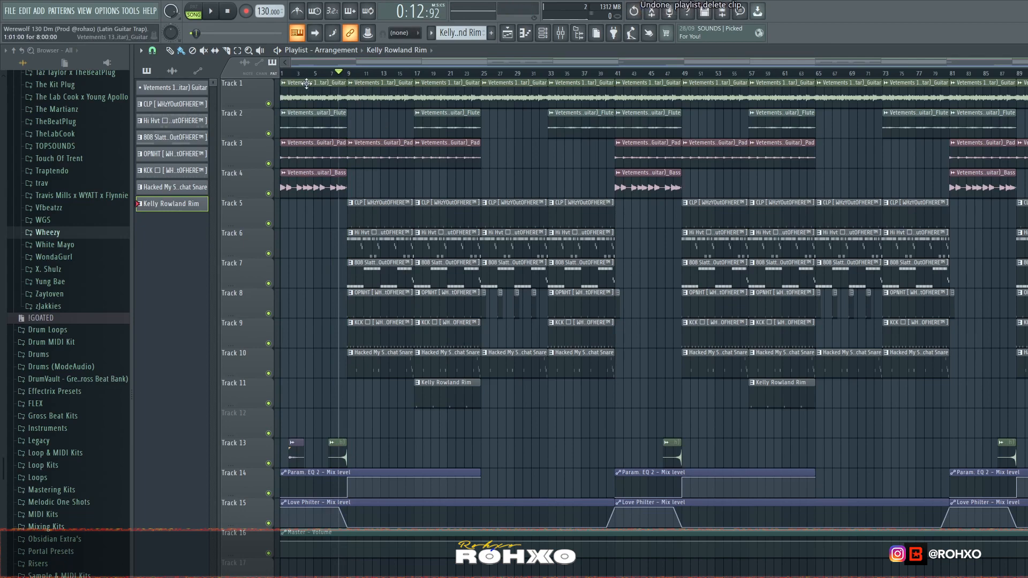
key(Home)
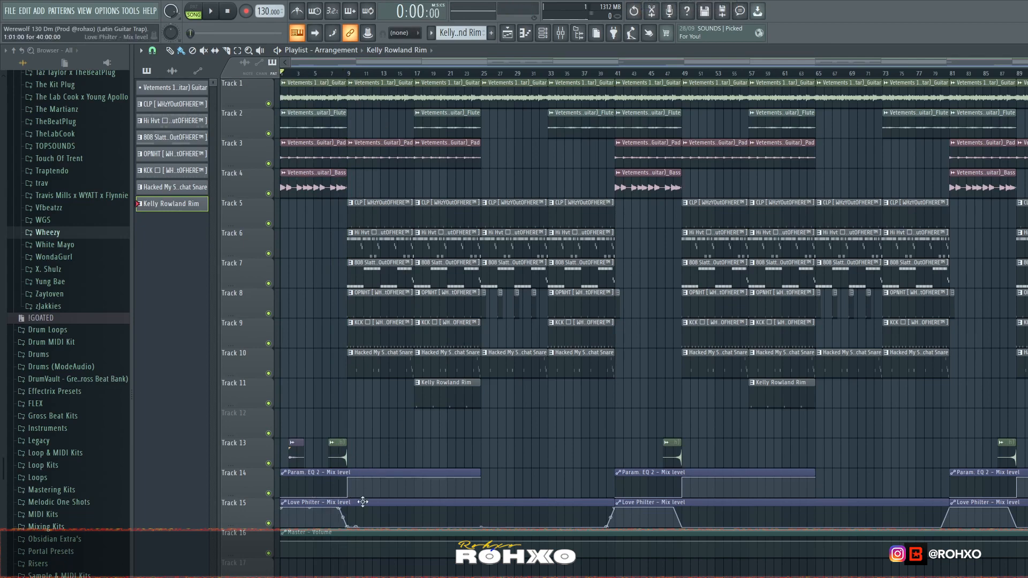
- Open the Fruity Love Philter effect on the guitar's mixer insert to examine its settings, then close it
click(561, 33)
click(996, 296)
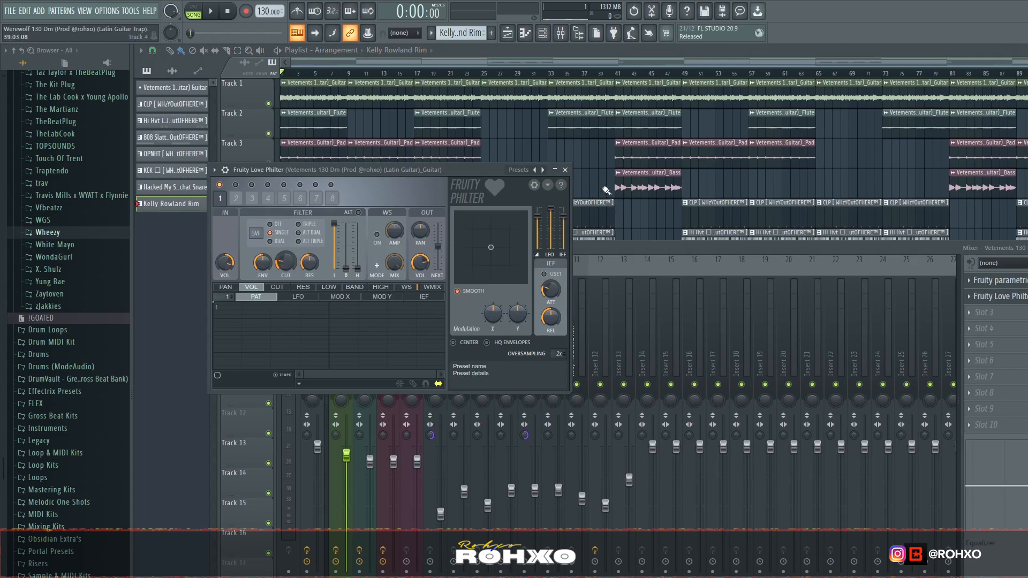
right_click(598, 171)
- Solo the guitar on Track 1, enable the Love Philter automation on Track 15, and play from the start
right_click(269, 104)
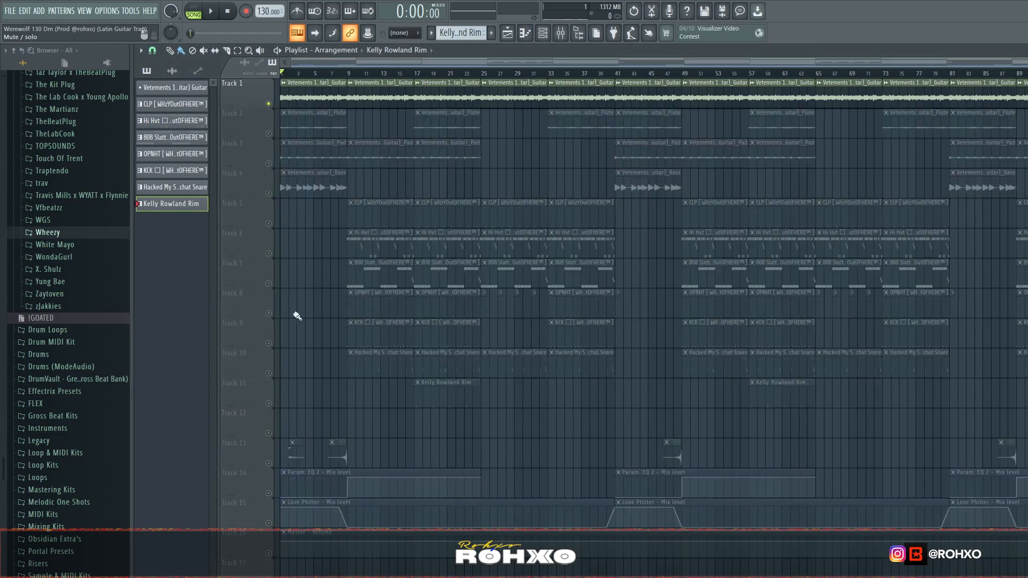
click(269, 523)
key(space)
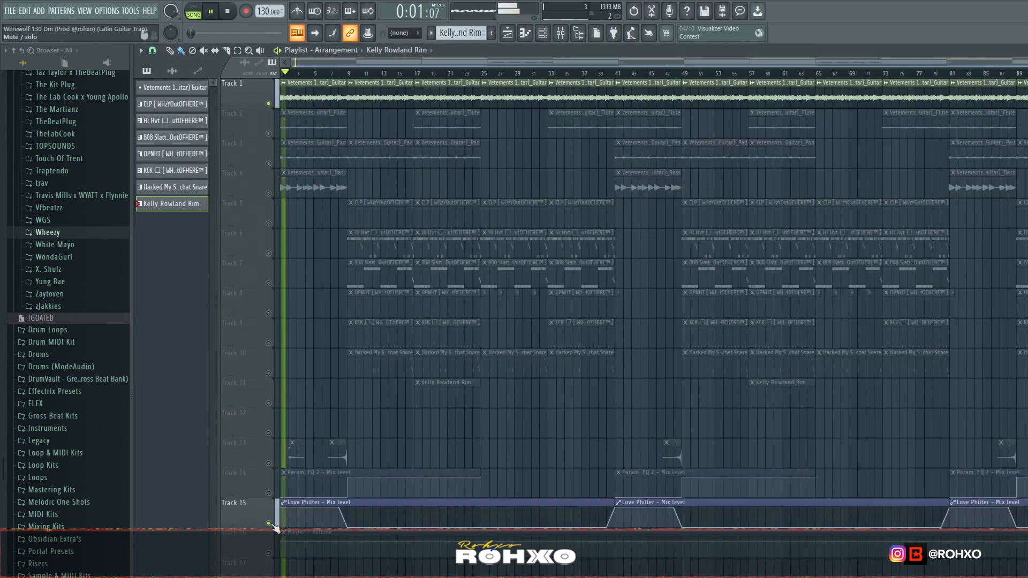
click(561, 32)
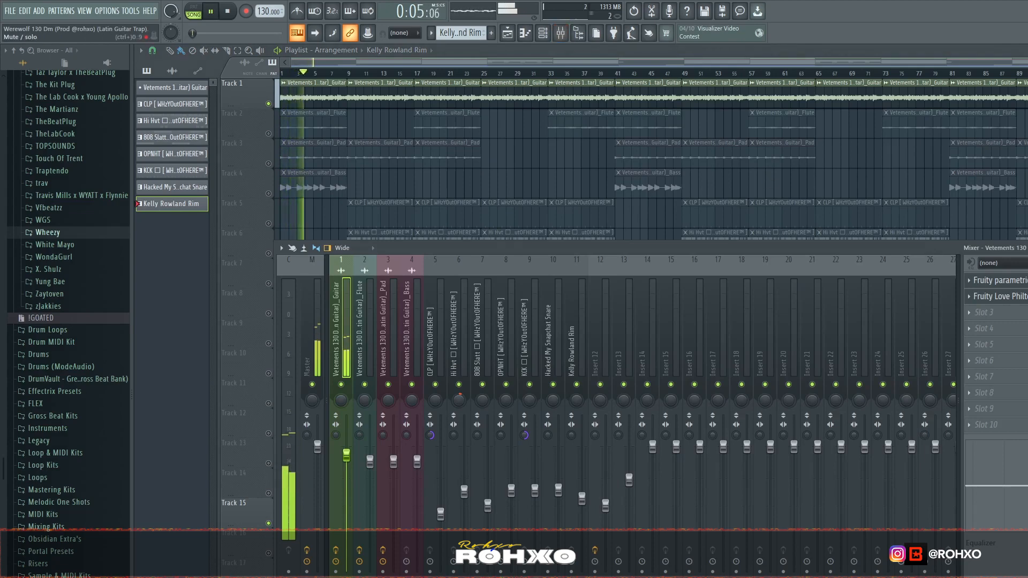
key(F9)
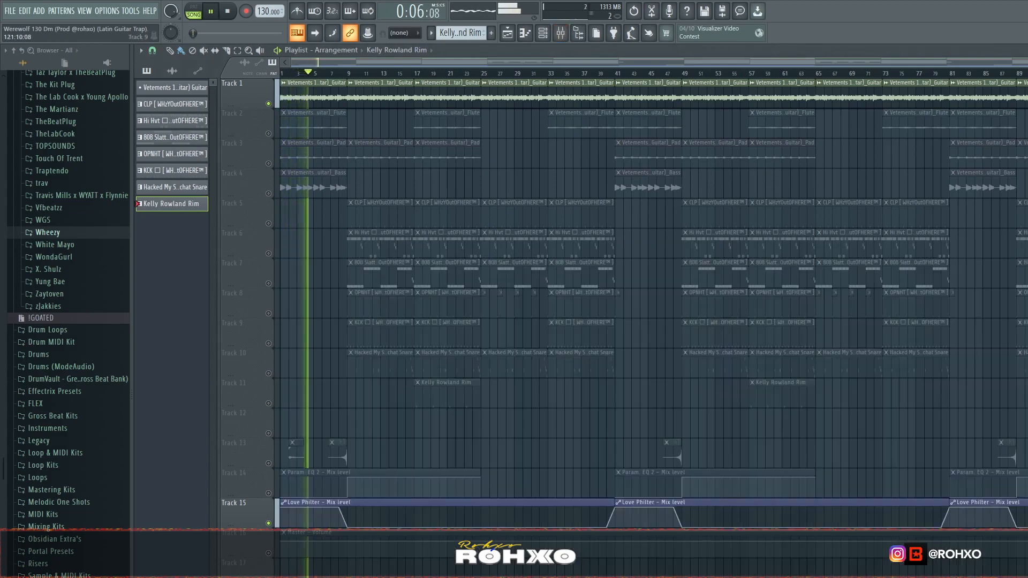
- Restore all tracks from solo, play the filtered intro into bar 9, and check the guitar insert's effects in the mixer
right_click(269, 134)
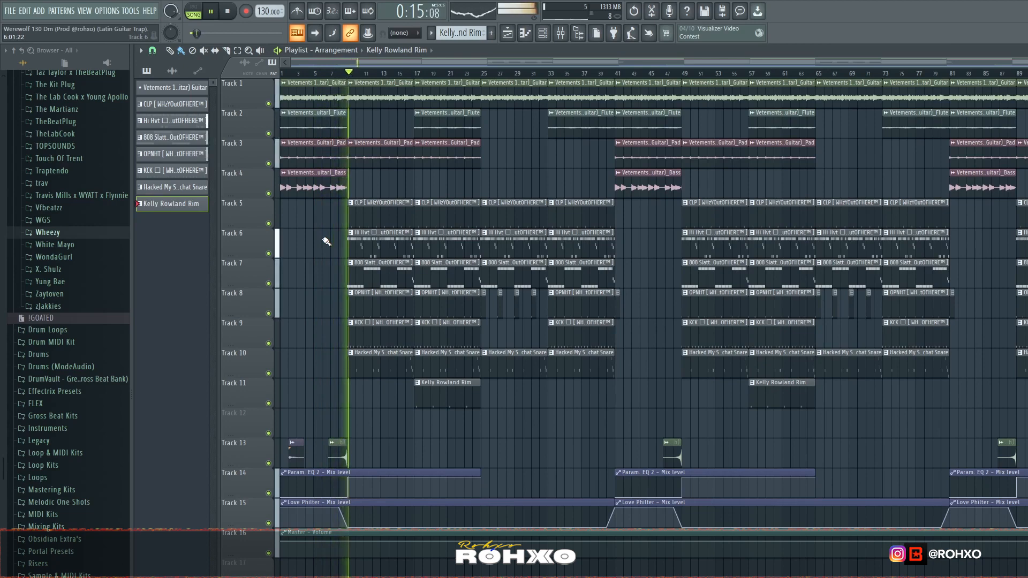
key(space)
key(F9)
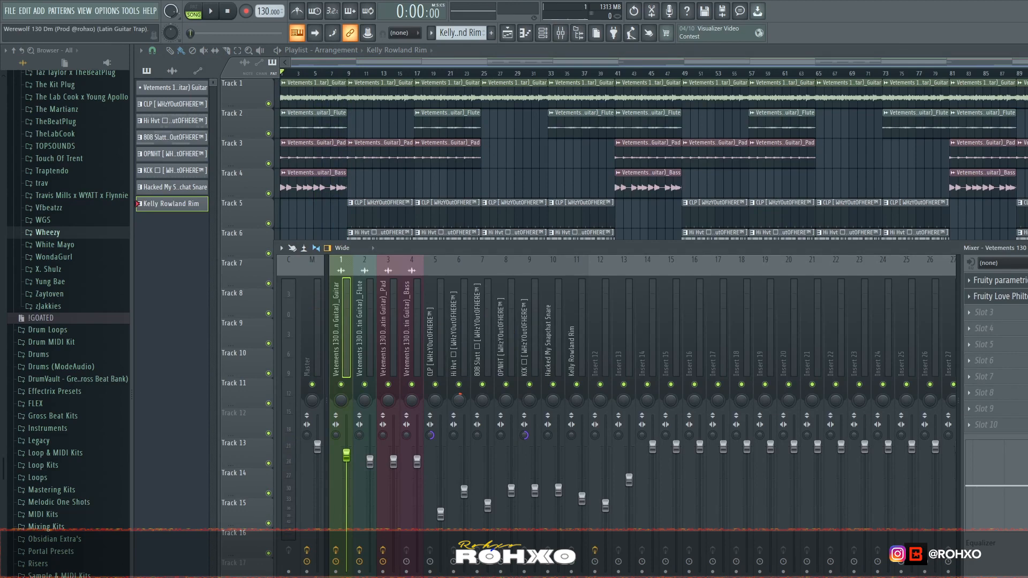
key(F9)
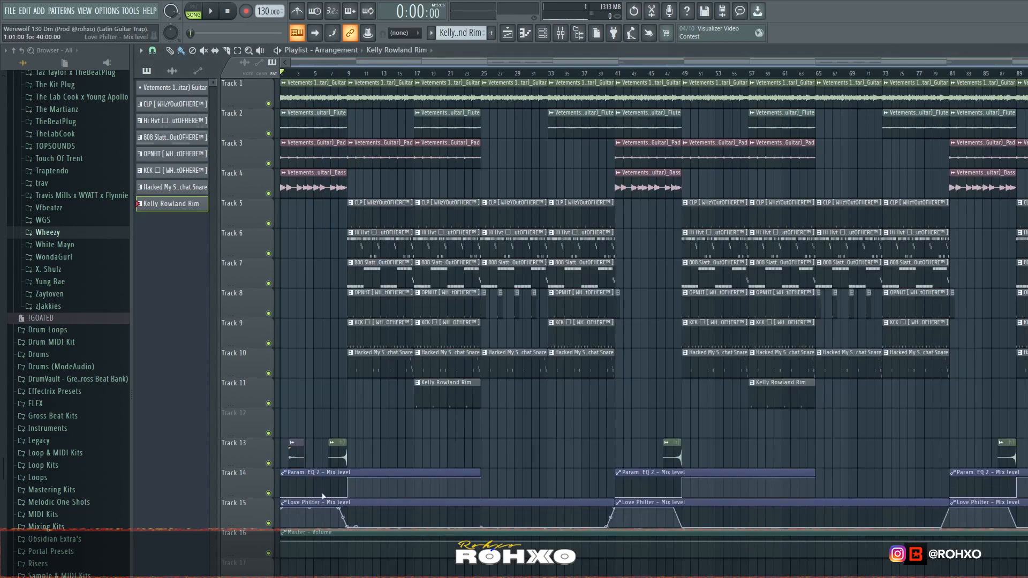
- Try reshaping the Love Philter mix level curve on Track 15 around bars 7 to 9, then restore its slope between bars 8 and 9
scroll(303, 467, up, 3)
drag(455, 516, 453, 505)
right_click(486, 520)
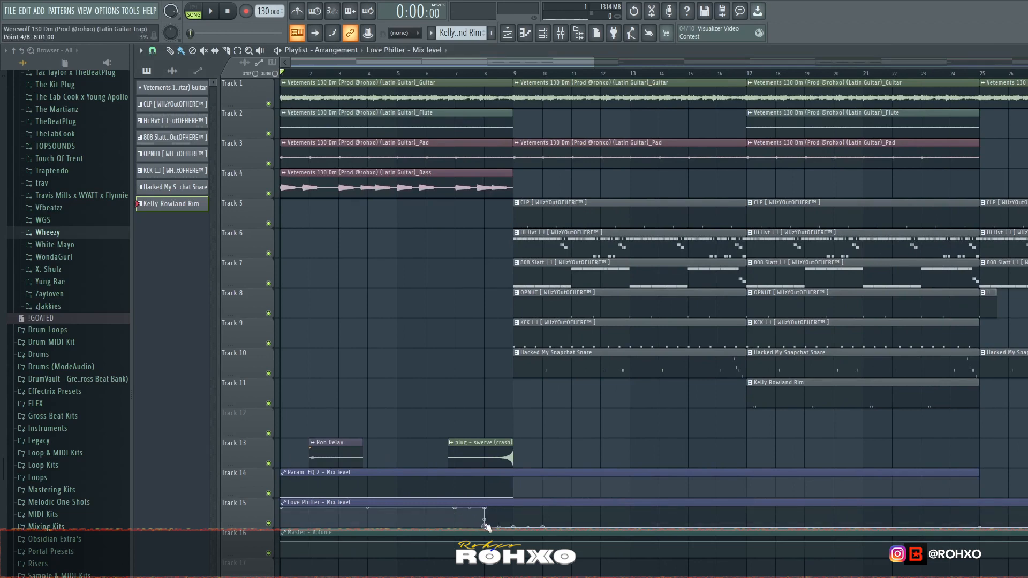
right_click(486, 526)
click(498, 541)
drag(485, 508, 486, 529)
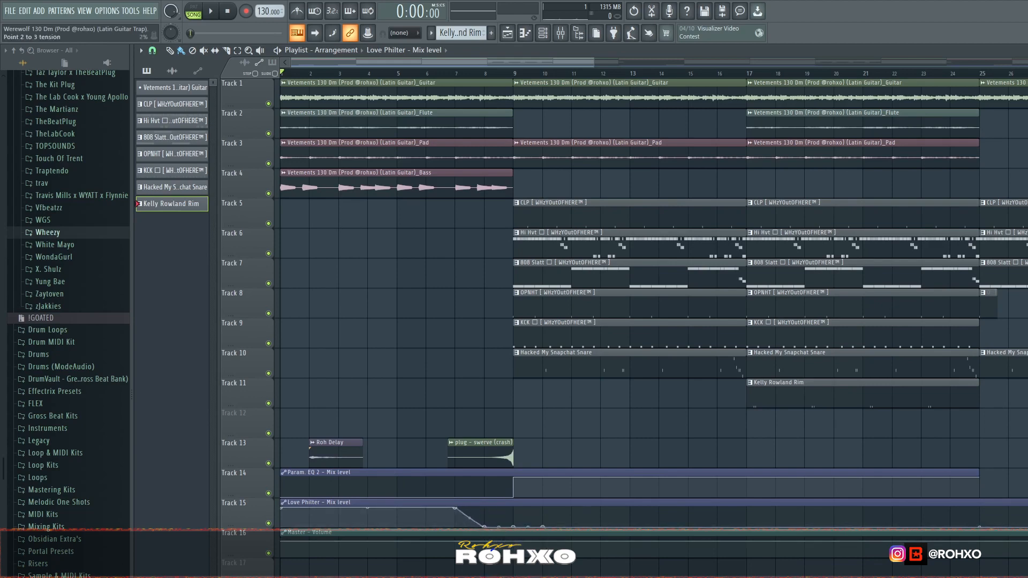
drag(470, 511, 466, 389)
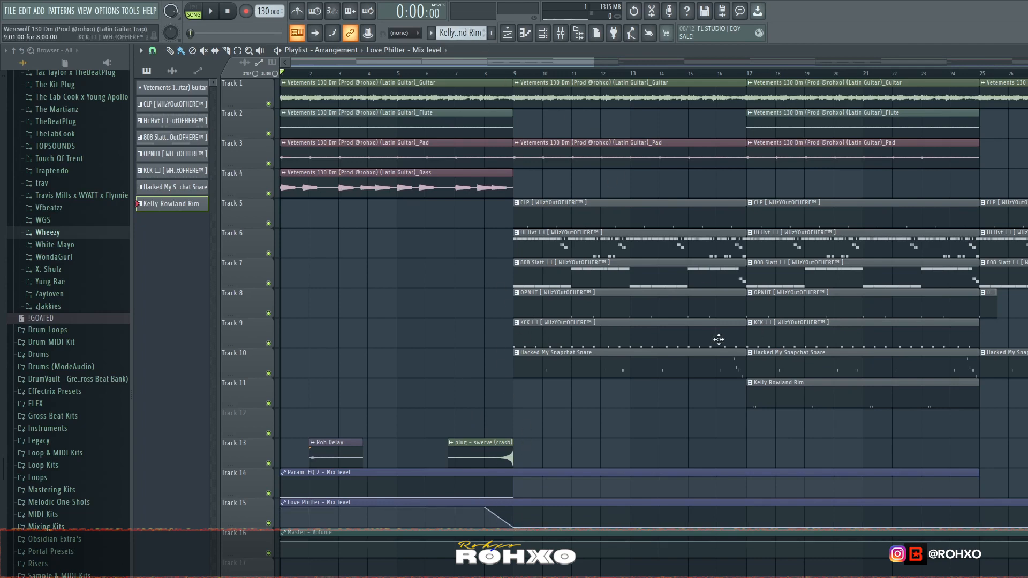
- Examine the crash clip on Track 13 leading into bar 9 of the arrangement
scroll(535, 322, down, 5)
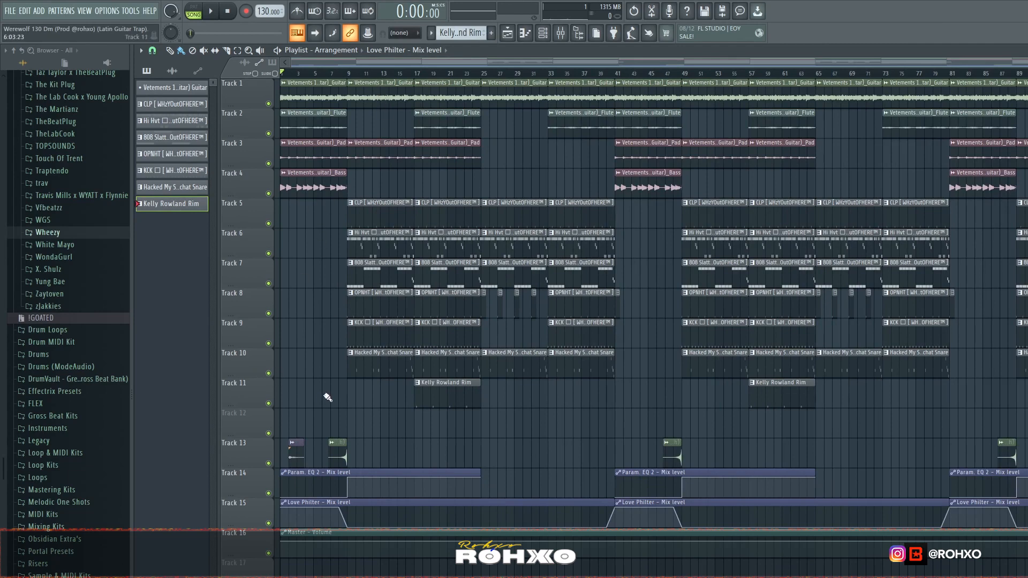
scroll(343, 455, up, 5)
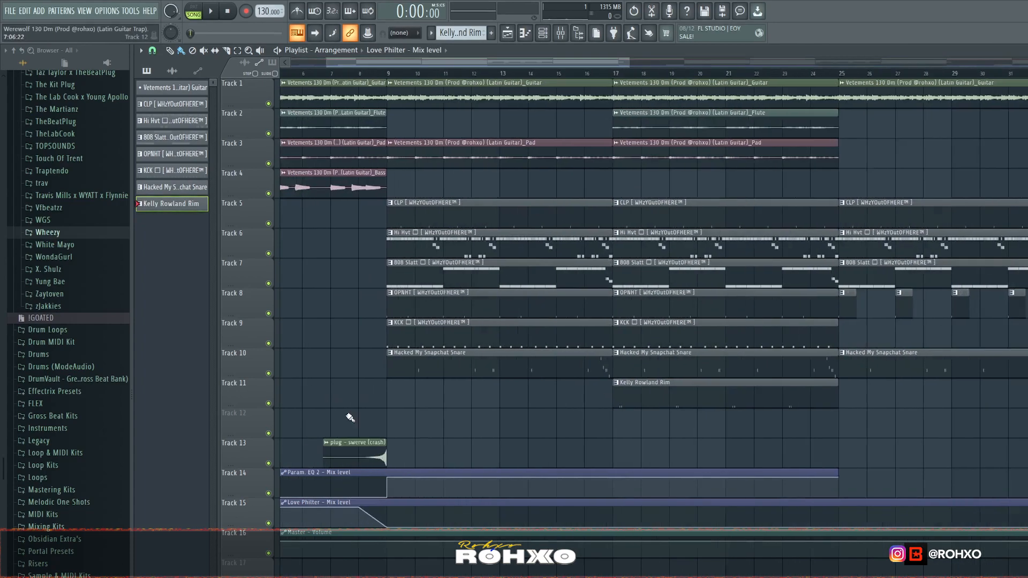
drag(377, 455, 425, 452)
scroll(381, 429, down, 6)
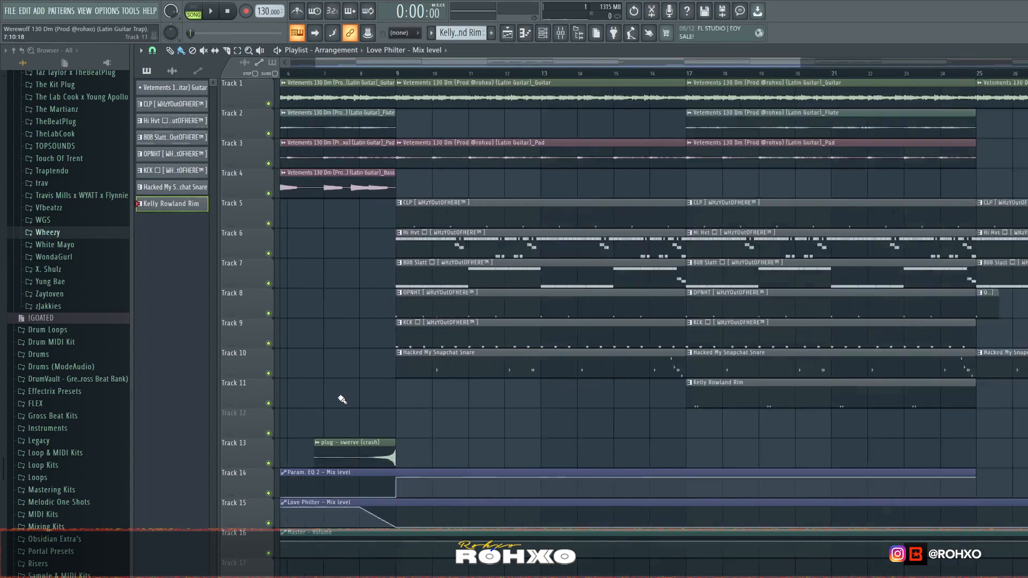